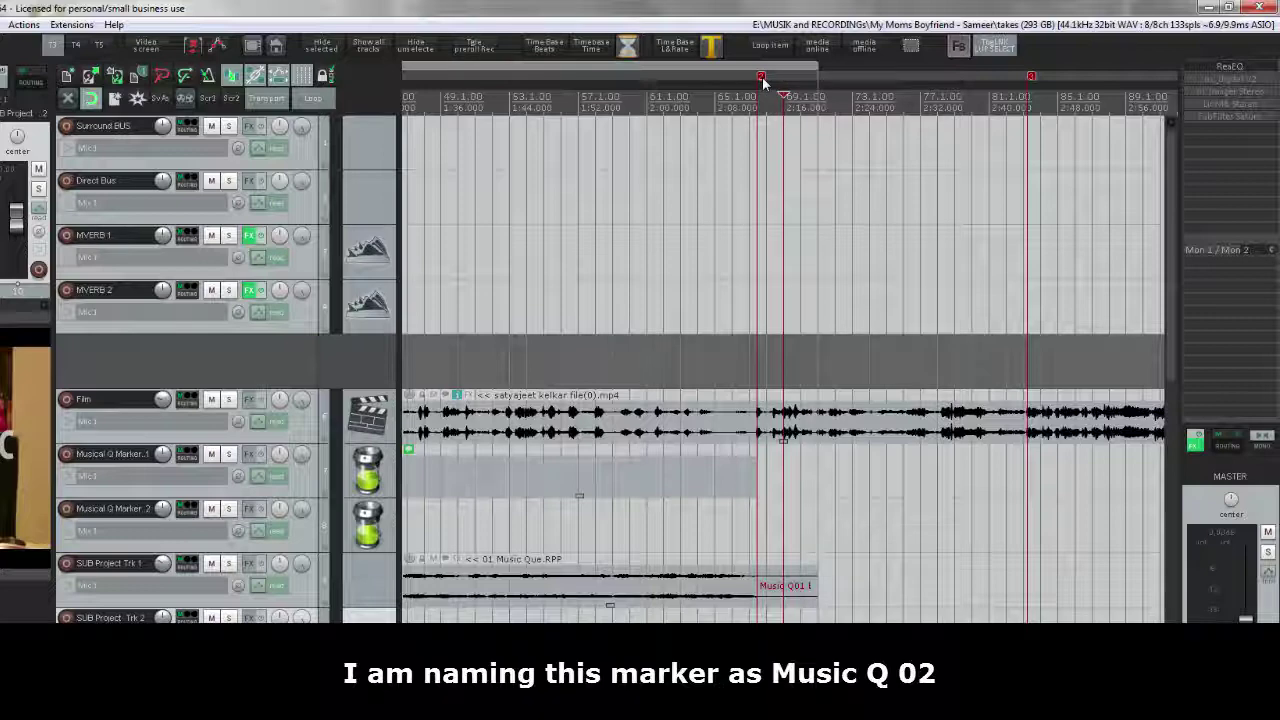
Name the unnamed marker at position 67.2.73 "Music Q02".
right_click(766, 80)
left_click(780, 90)
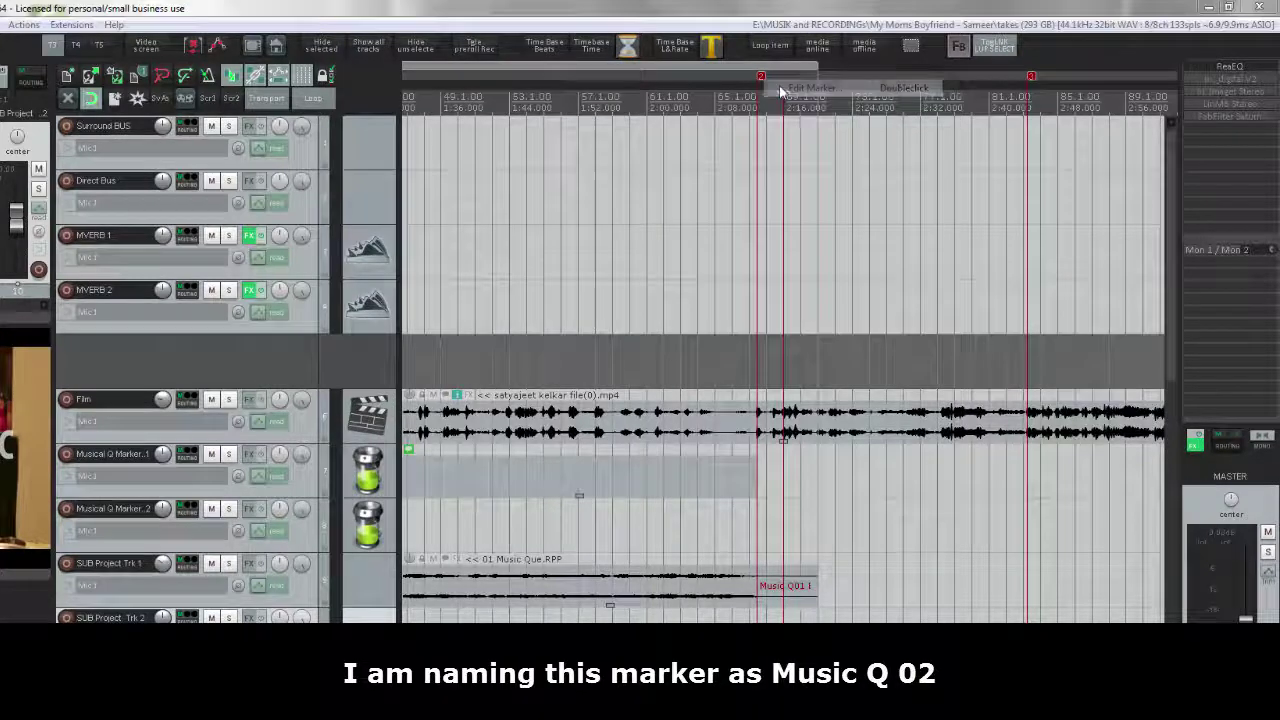
type("Mu")
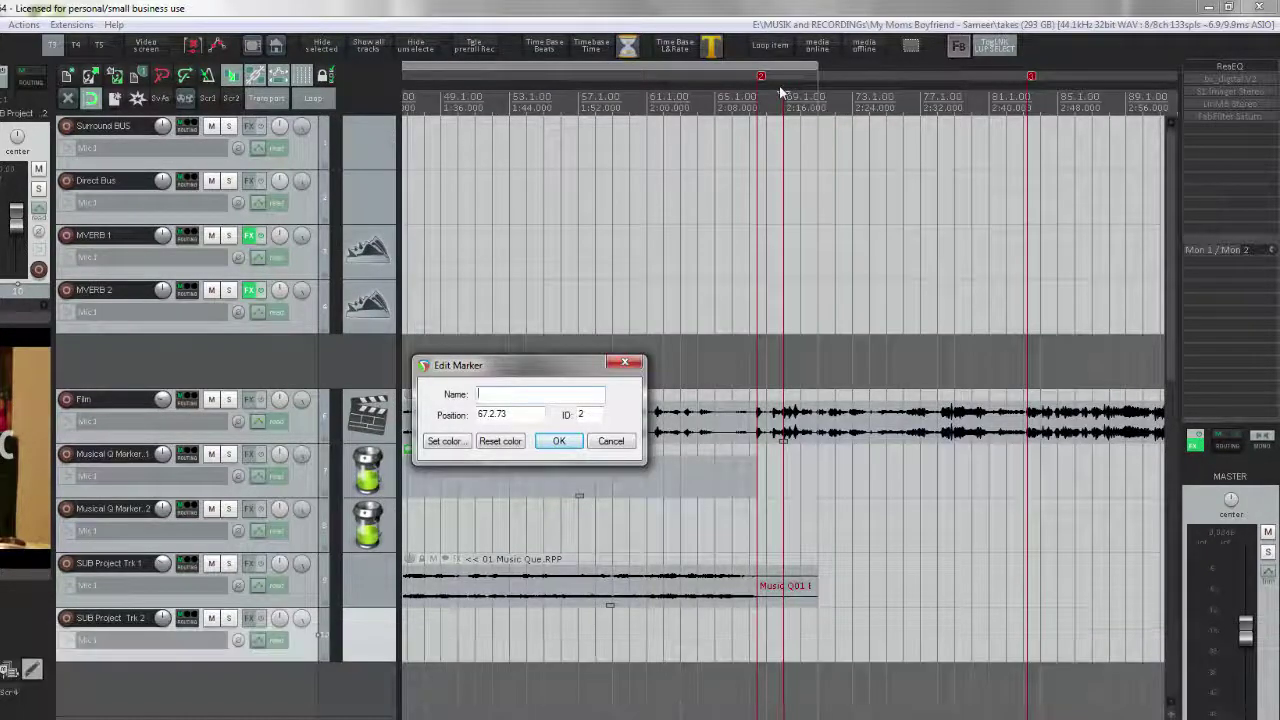
type("sic Q02")
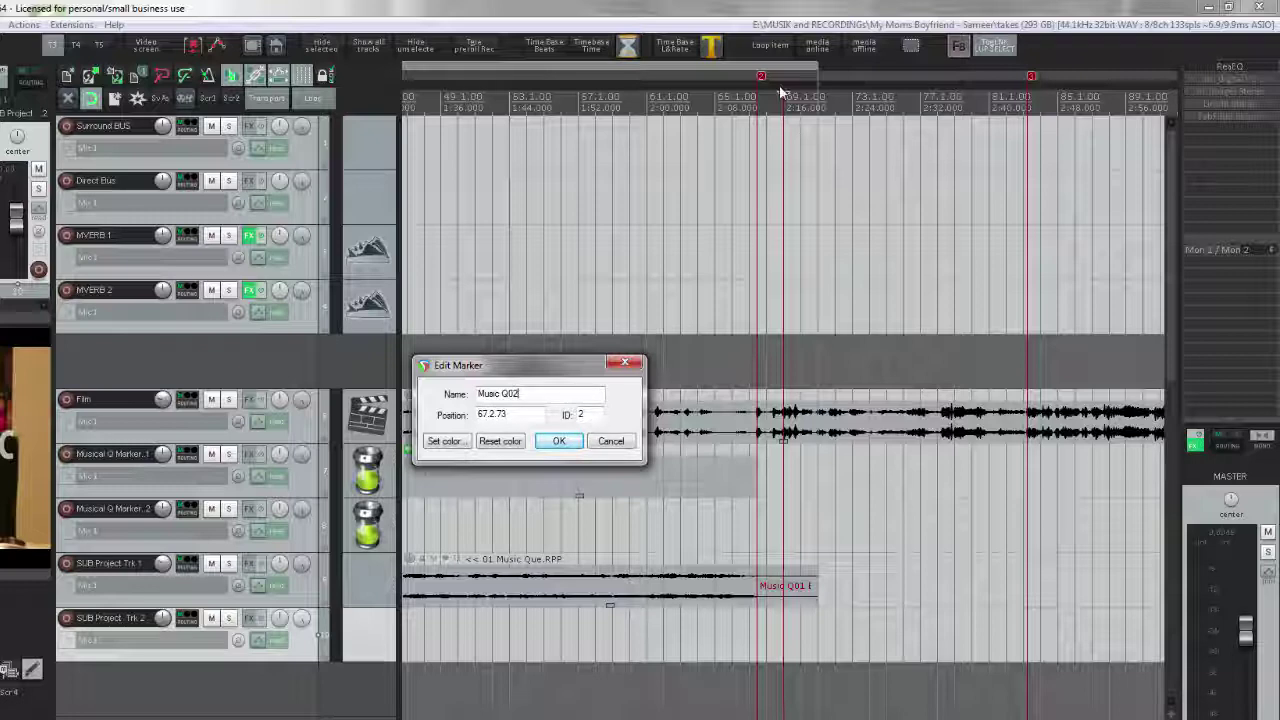
left_click(562, 443)
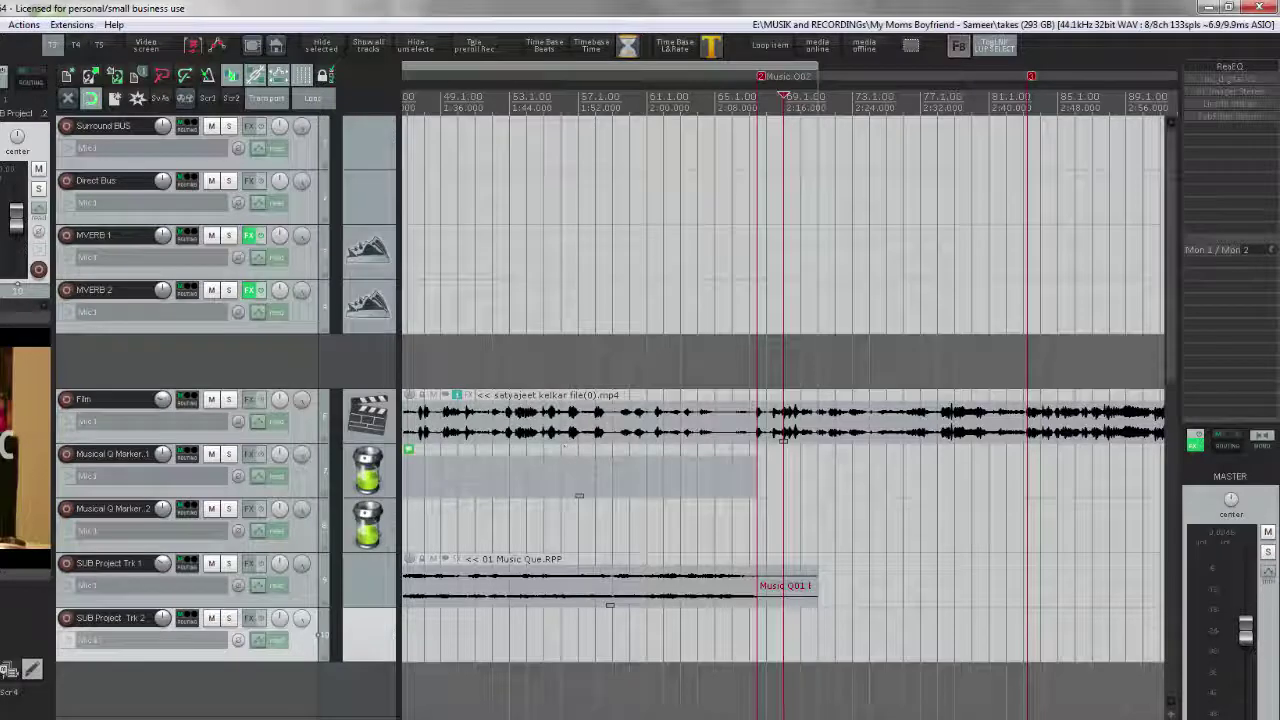
Name the unnamed marker at position 83.1.92 "M Q2 End".
right_click(1033, 79)
left_click(1037, 83)
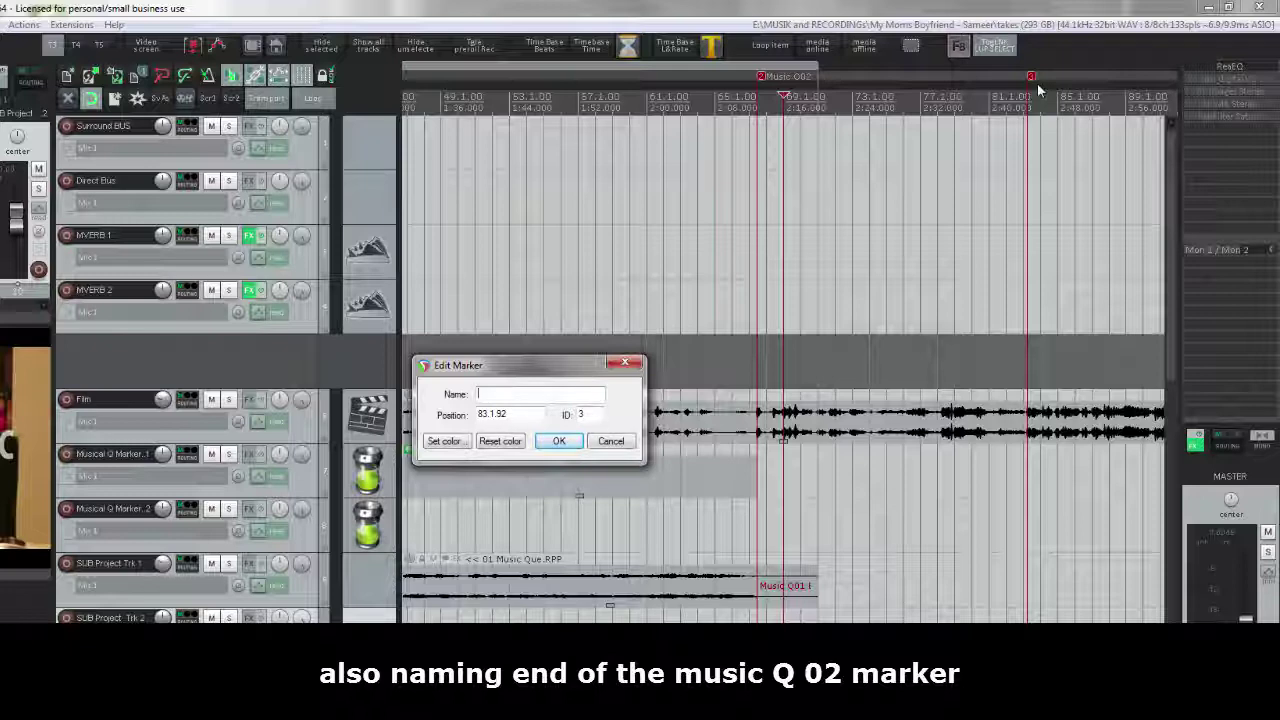
type("M Q")
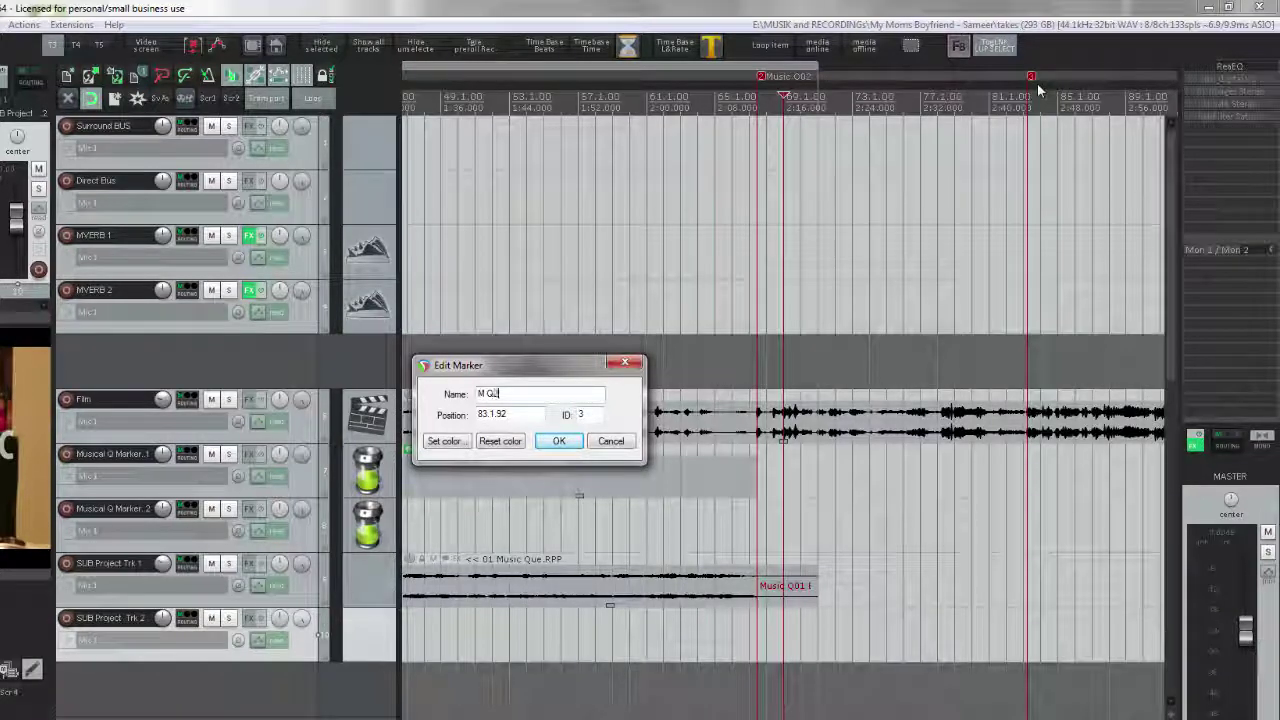
type("2 End")
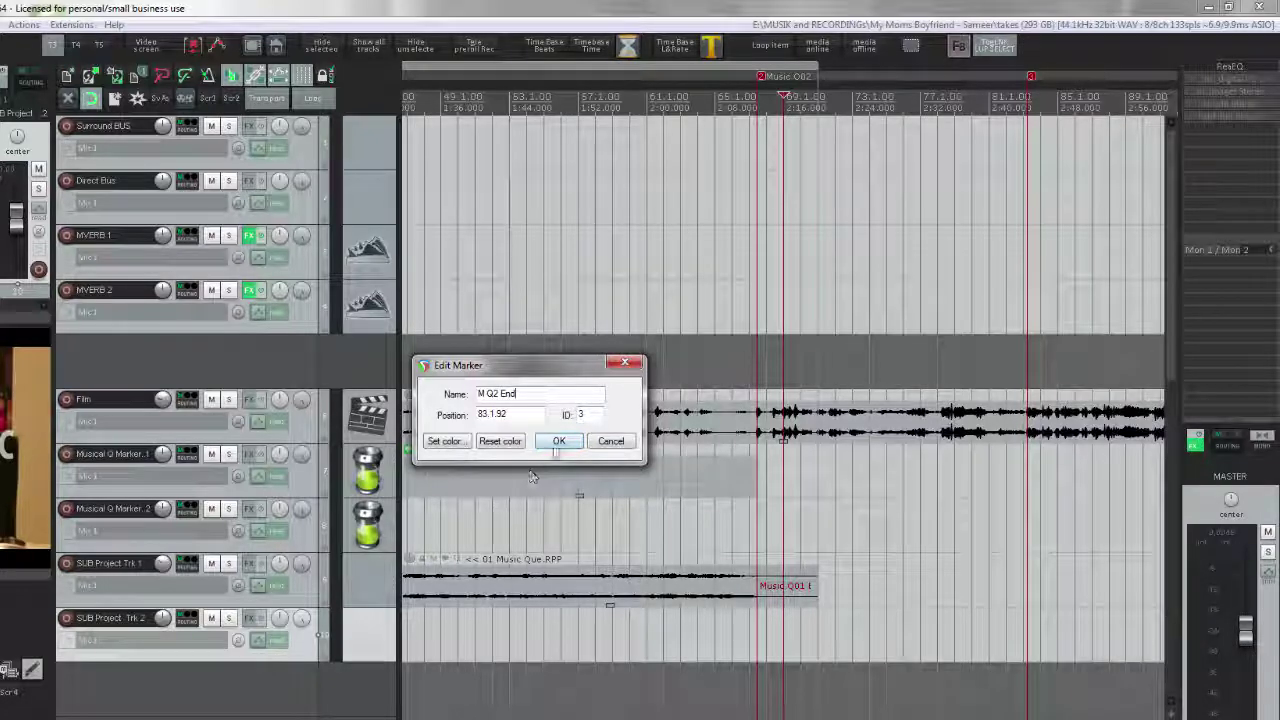
left_click(558, 443)
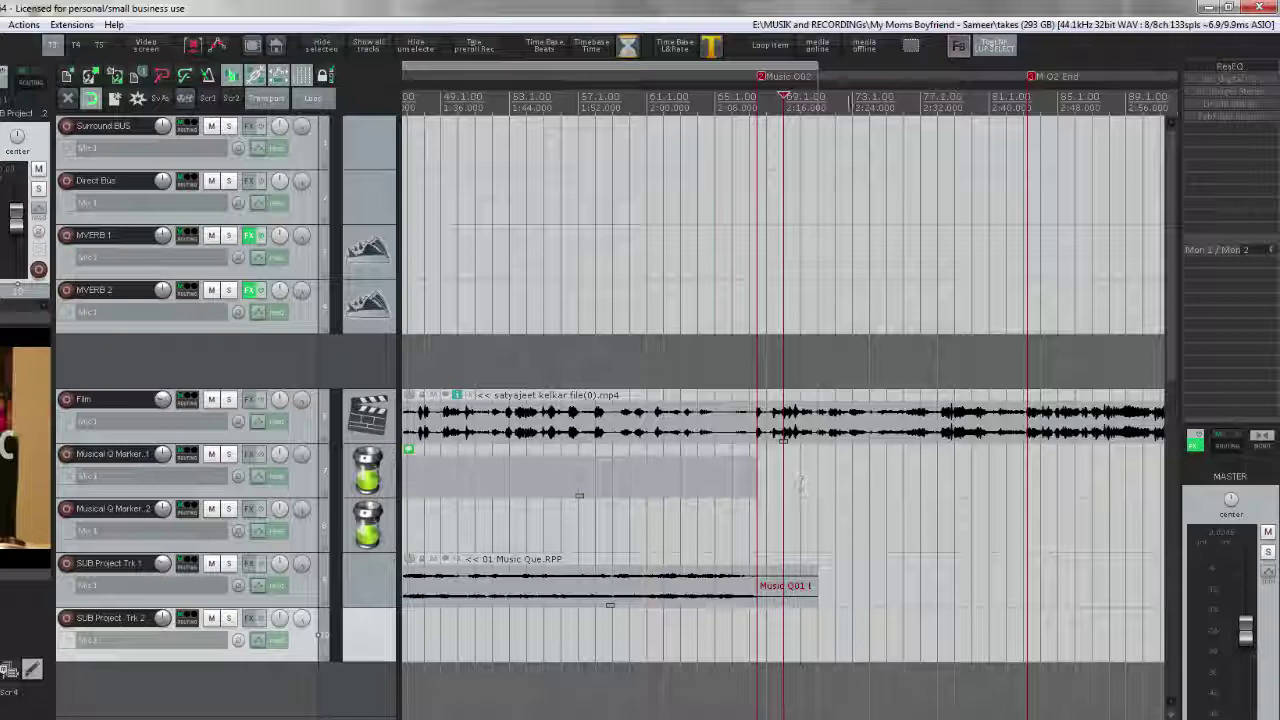
Set the time selection to span from the Music Q02 marker to the M Q2 End marker.
double_click(849, 104)
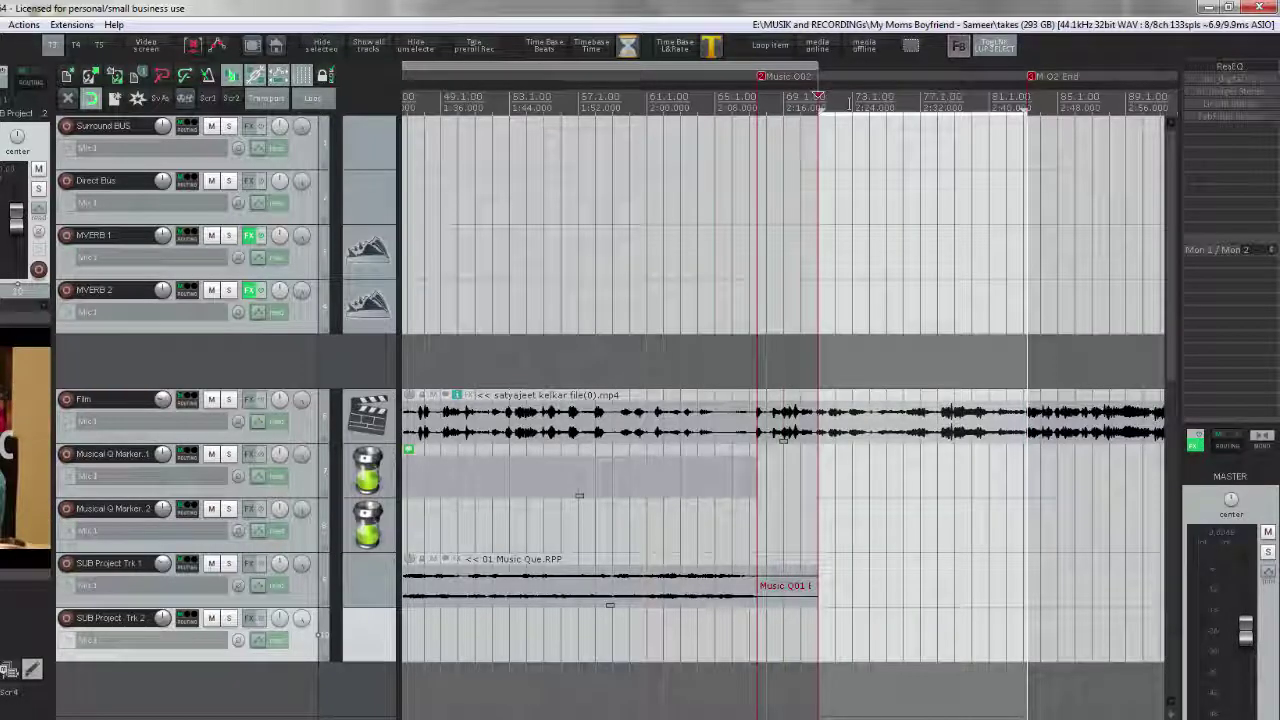
left_click(763, 77)
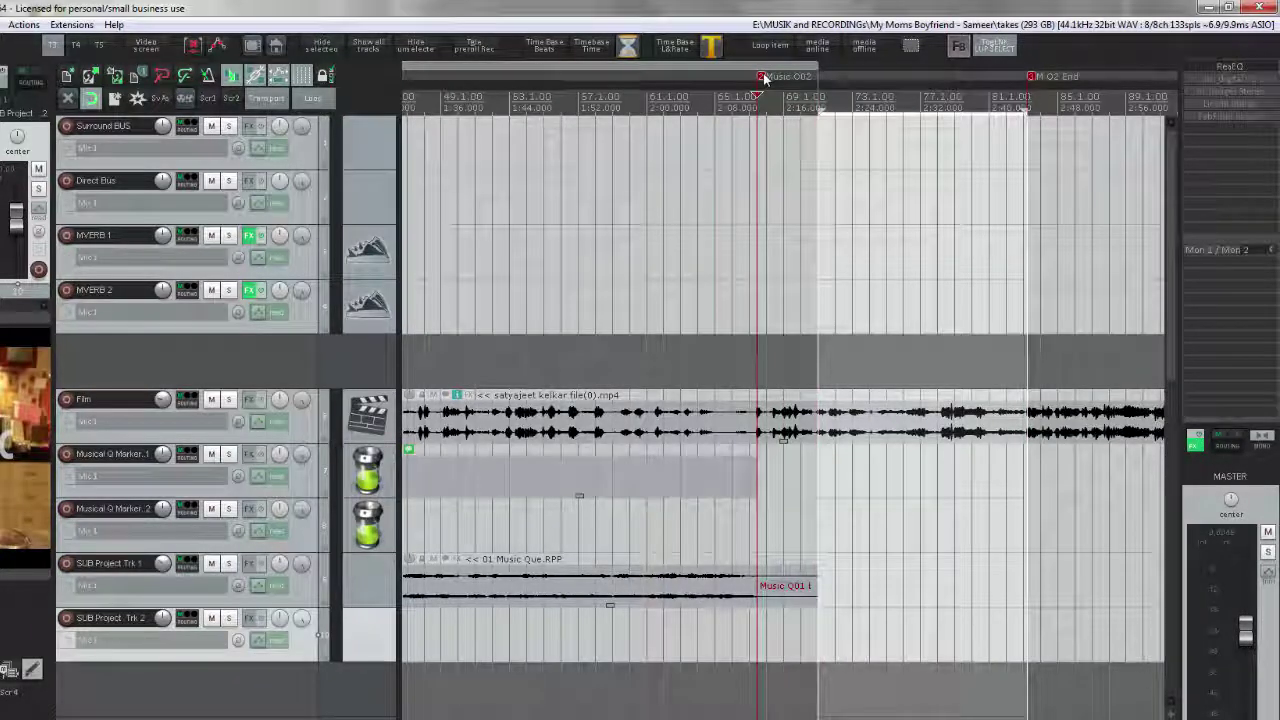
left_click(765, 79, "shift")
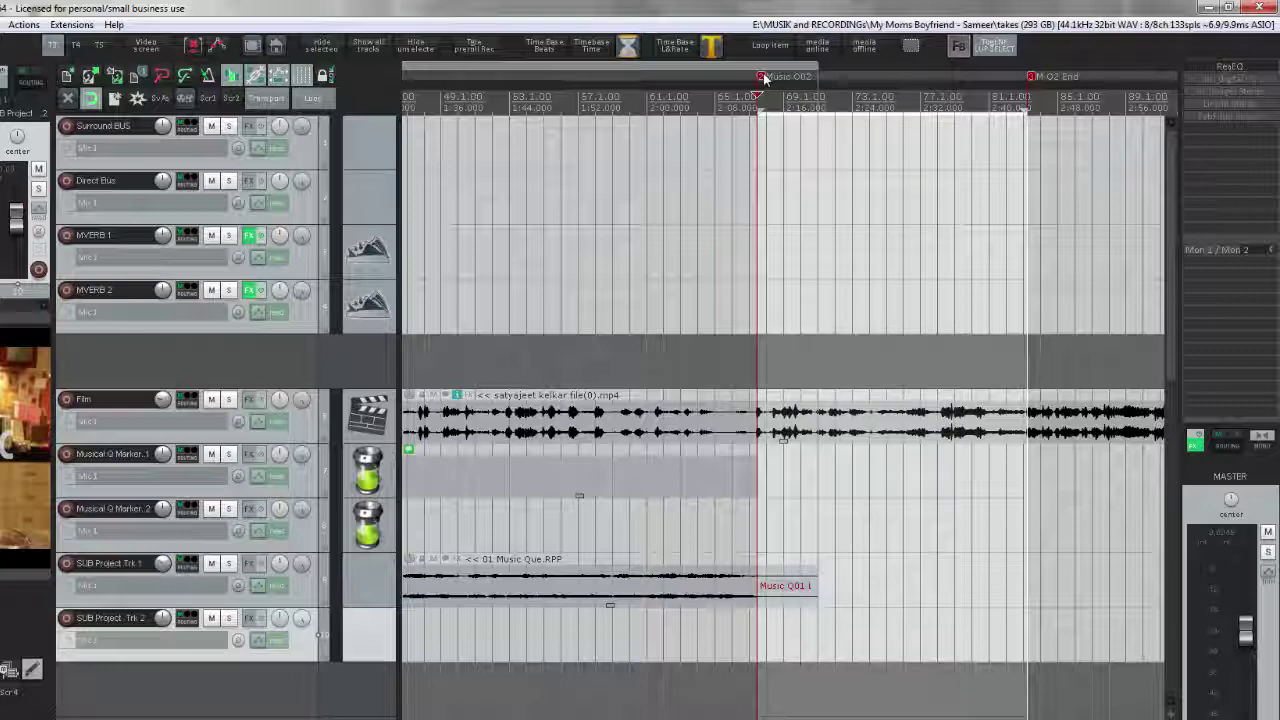
Insert an empty item over the time selection on the second Musical Q Marker track.
left_click(800, 470)
left_click(378, 540)
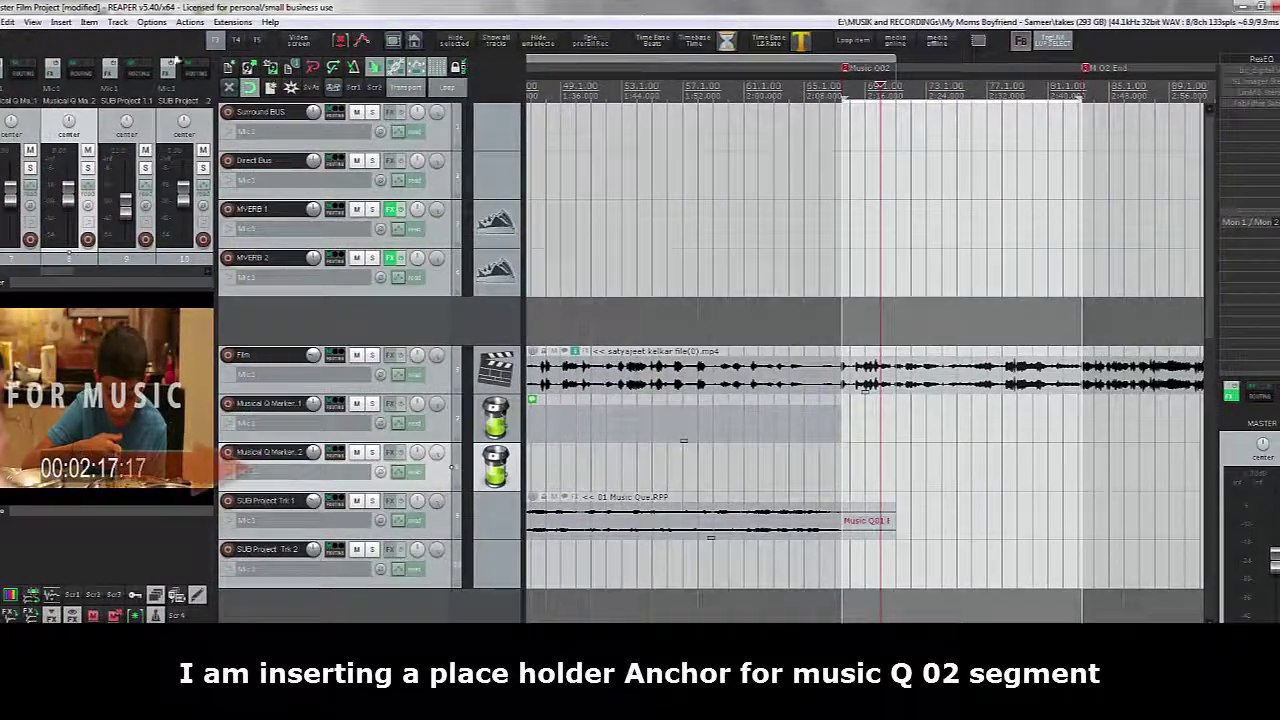
left_click(61, 22)
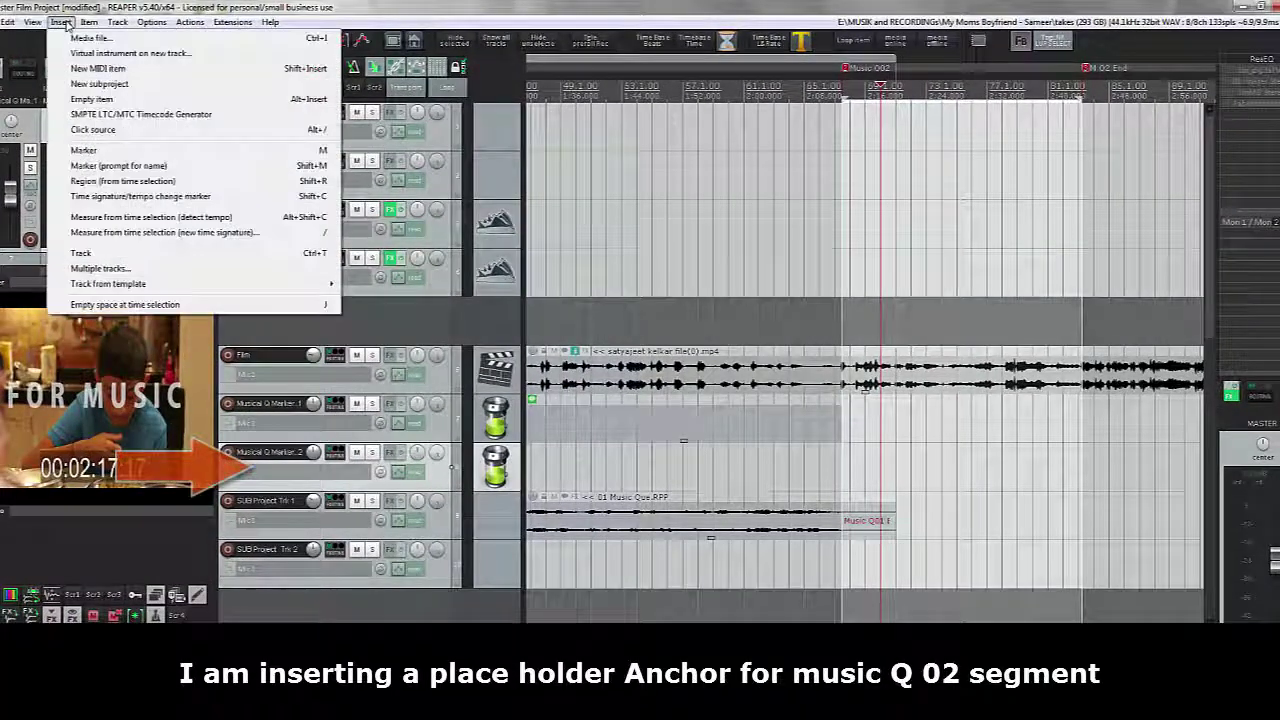
left_click(91, 99)
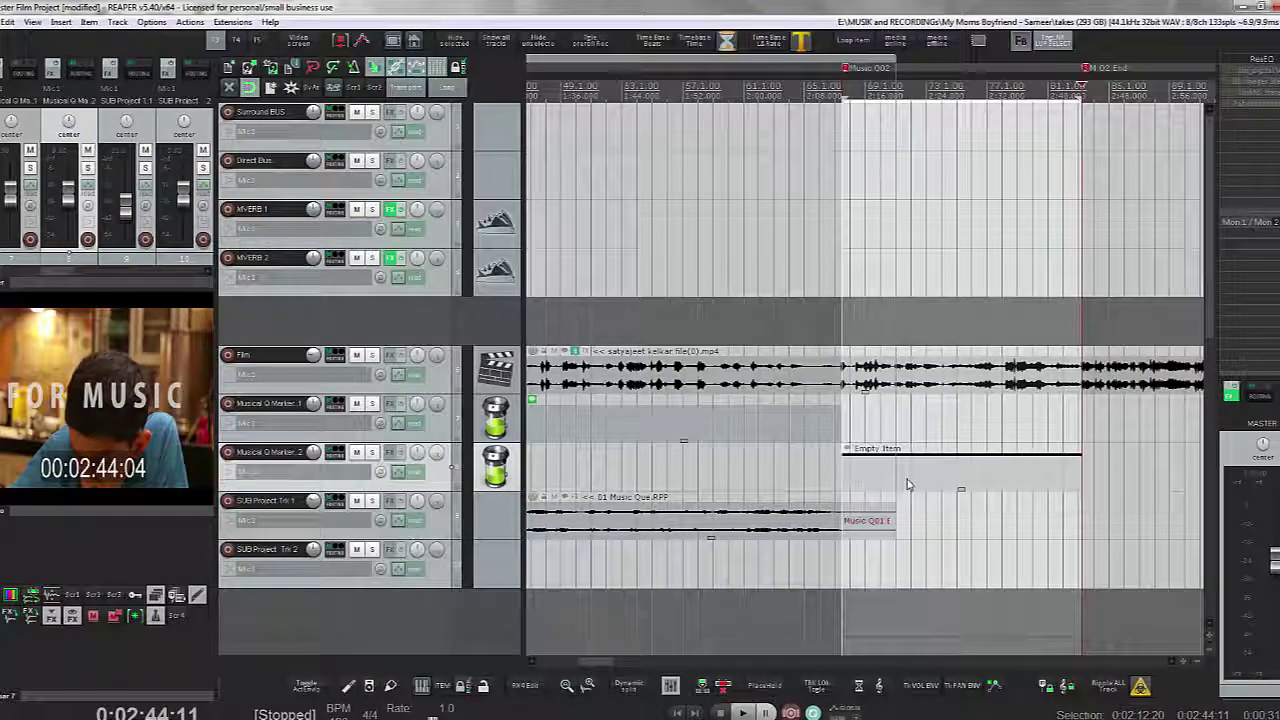
left_click(910, 485)
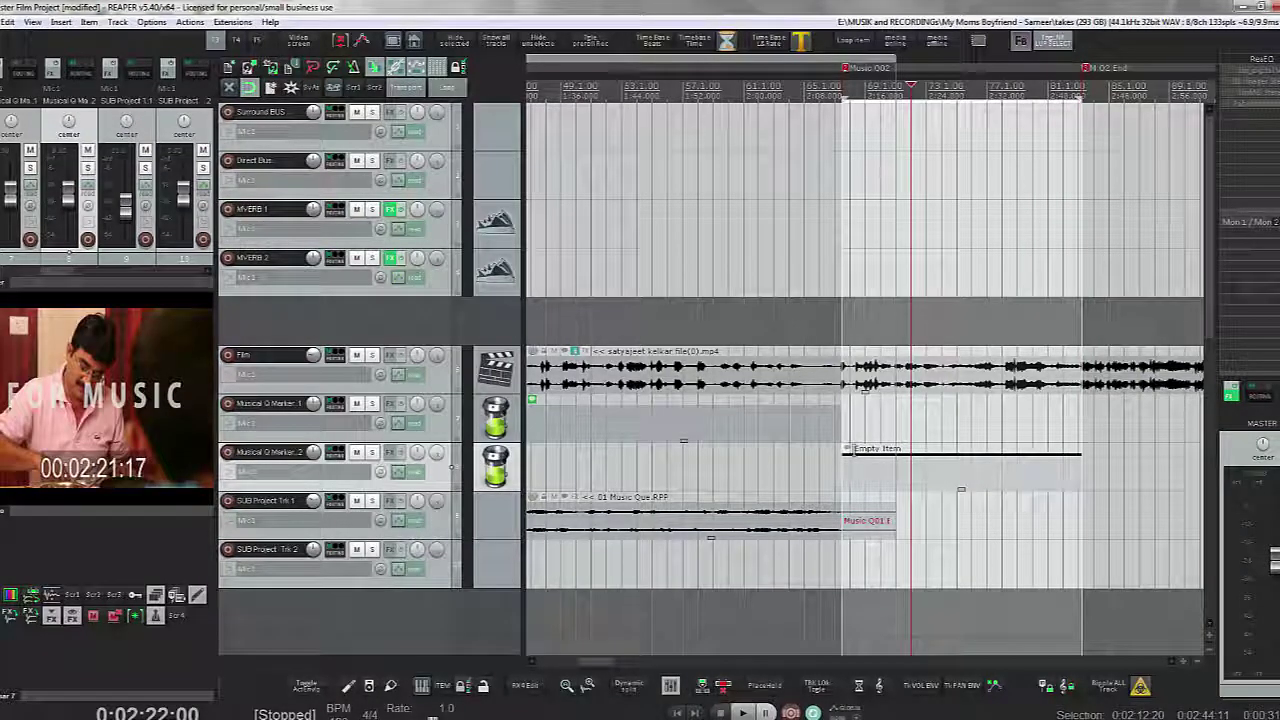
Enter "Music Q02 Anchor" as the note of the empty item on the second Musical Q Marker track.
double_click(850, 453)
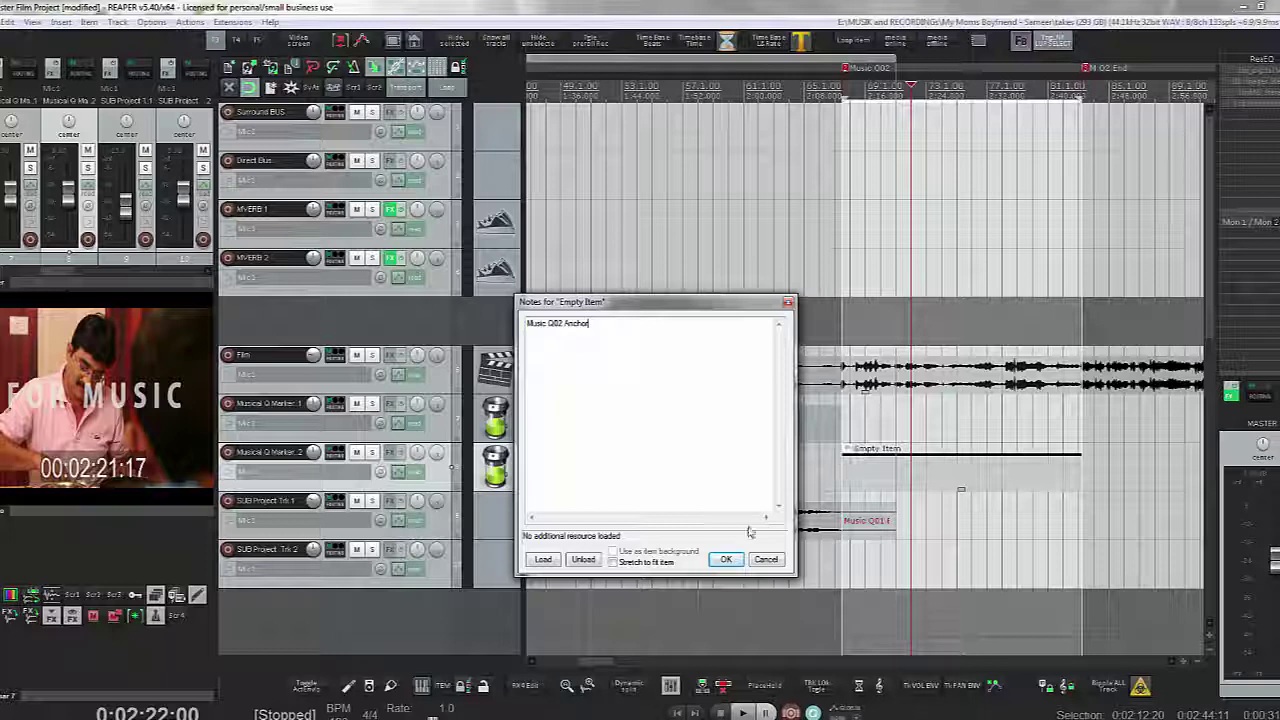
left_click(726, 559)
left_click(944, 551)
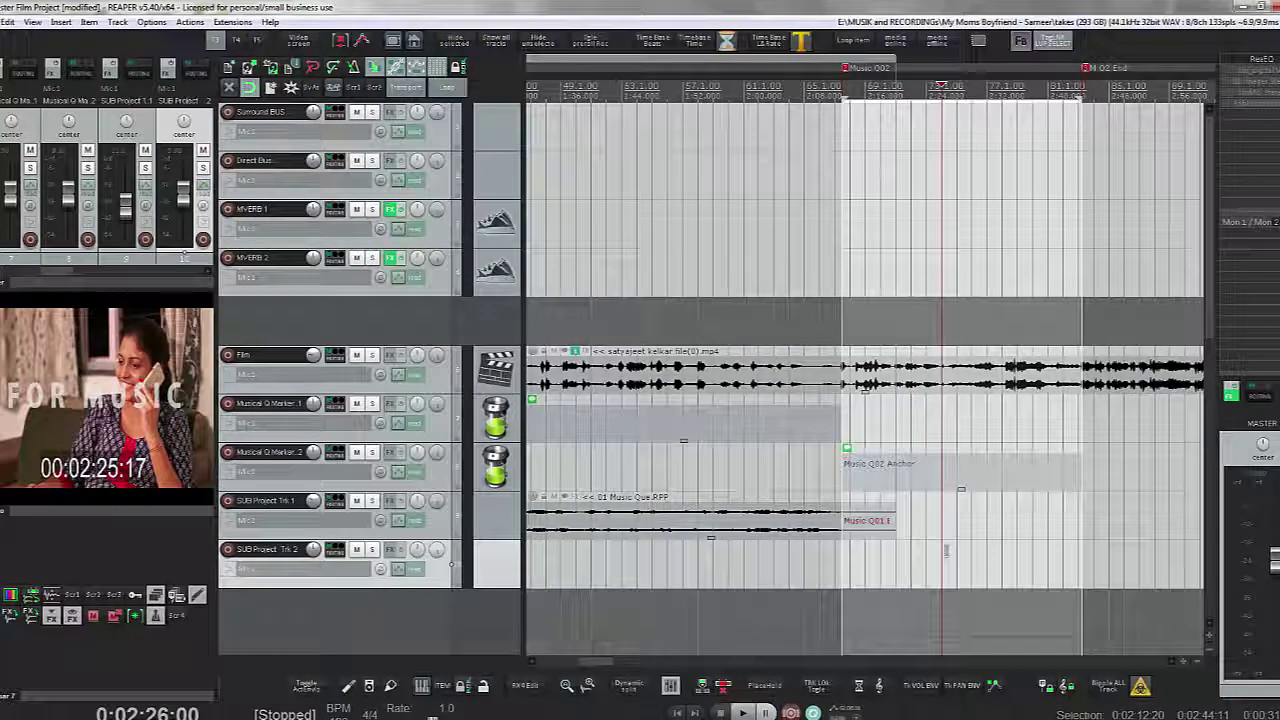
Create a region from 2:10 to 2:48, starting before the Music Q02 anchor item and ending after it.
left_click(946, 550)
scroll(946, 550, "up", 2)
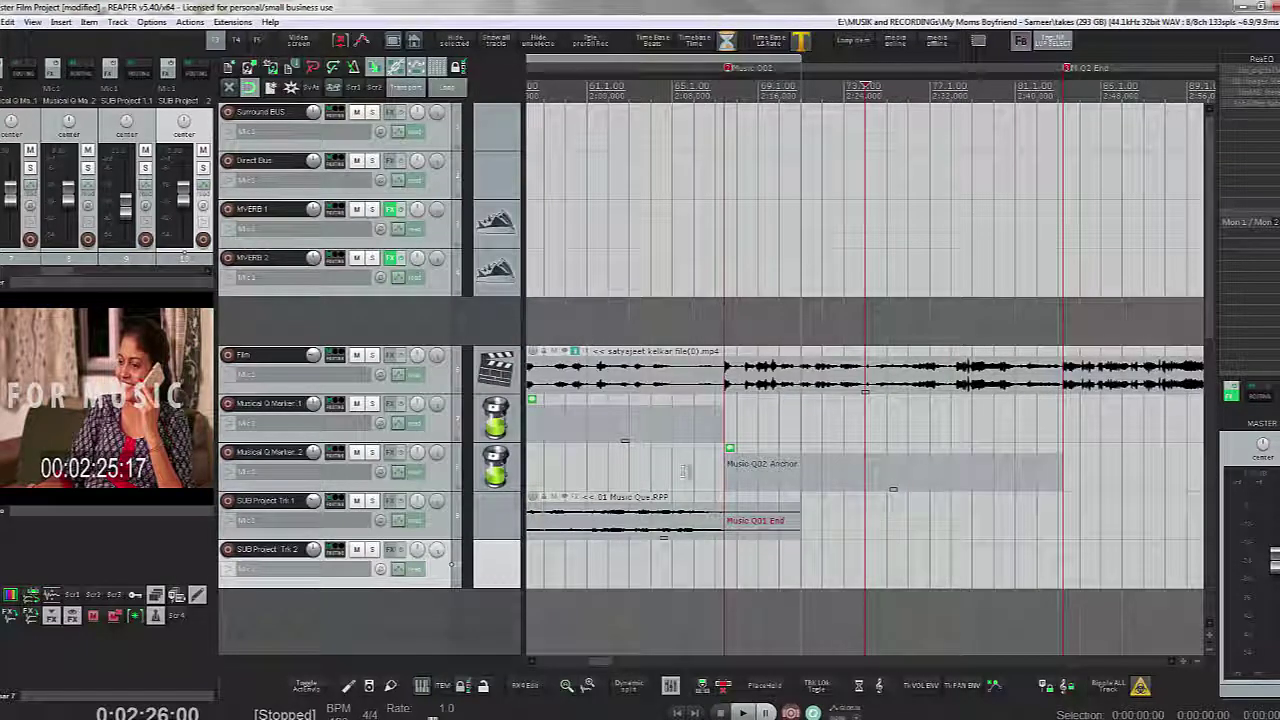
left_click_drag(694, 471, 1100, 441)
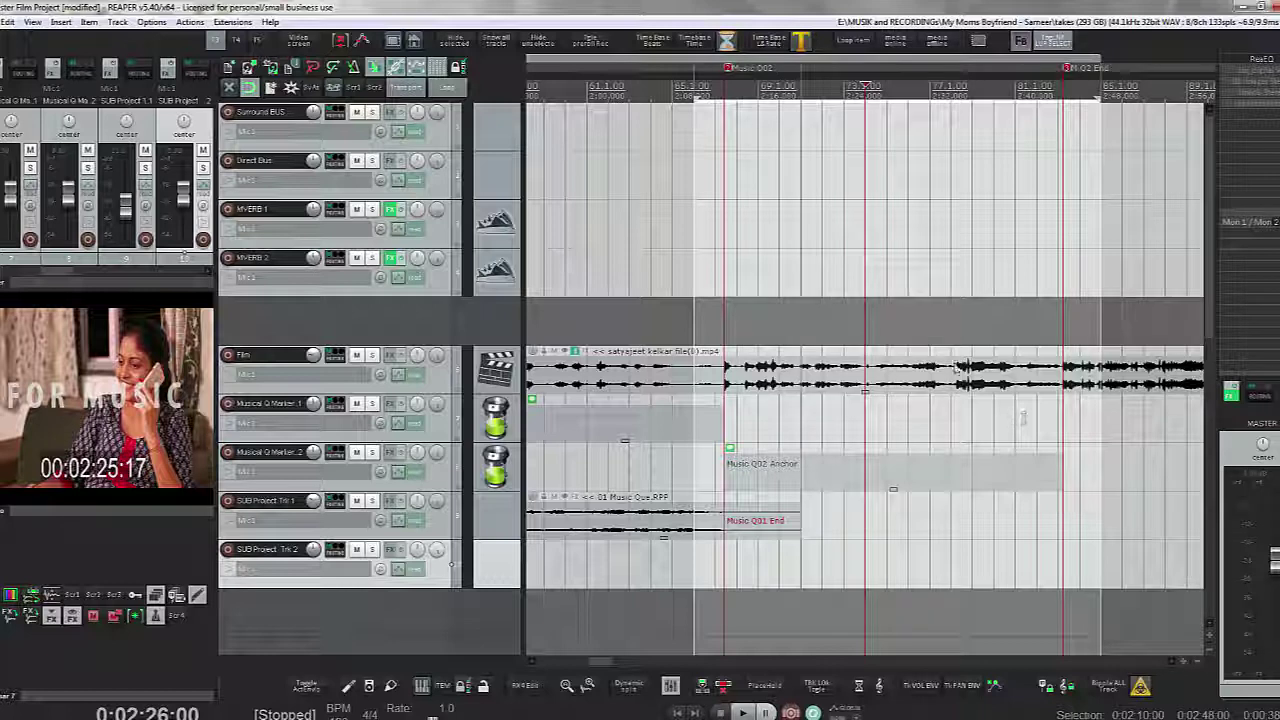
Name the new region around the Music Q02 anchor item "Region for Music Q 02".
right_click(825, 66)
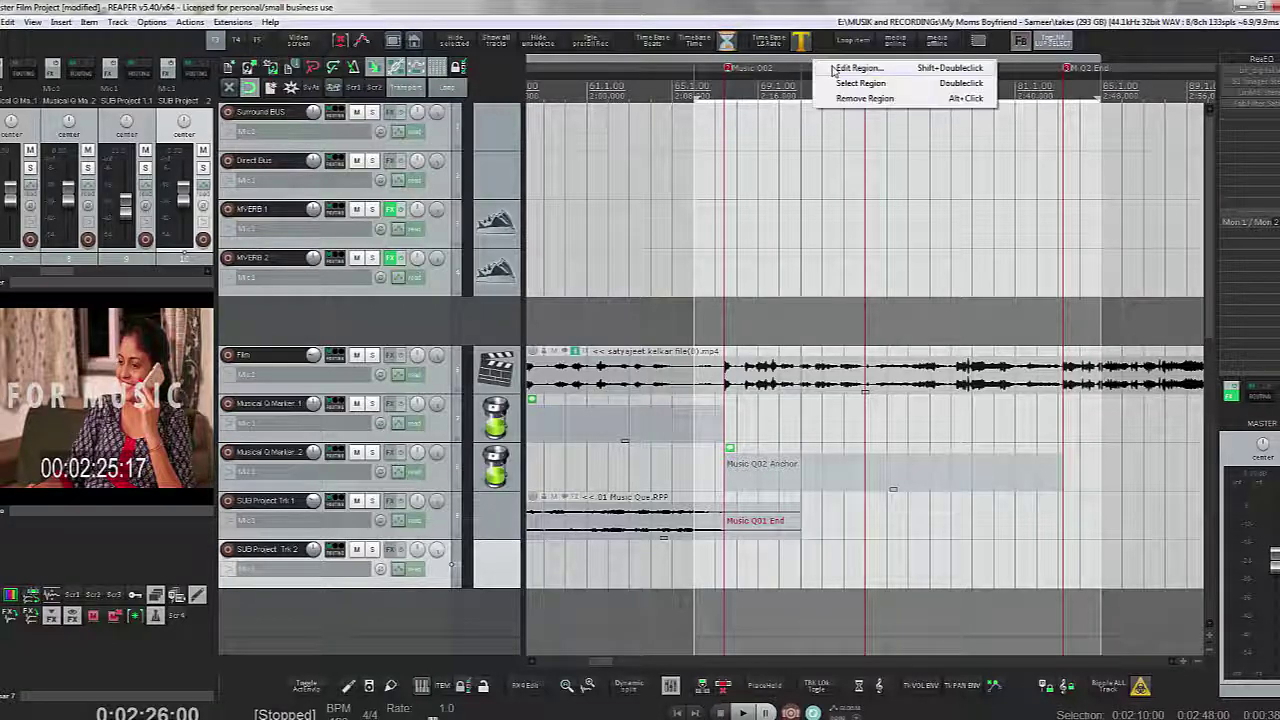
left_click(835, 76)
type("R")
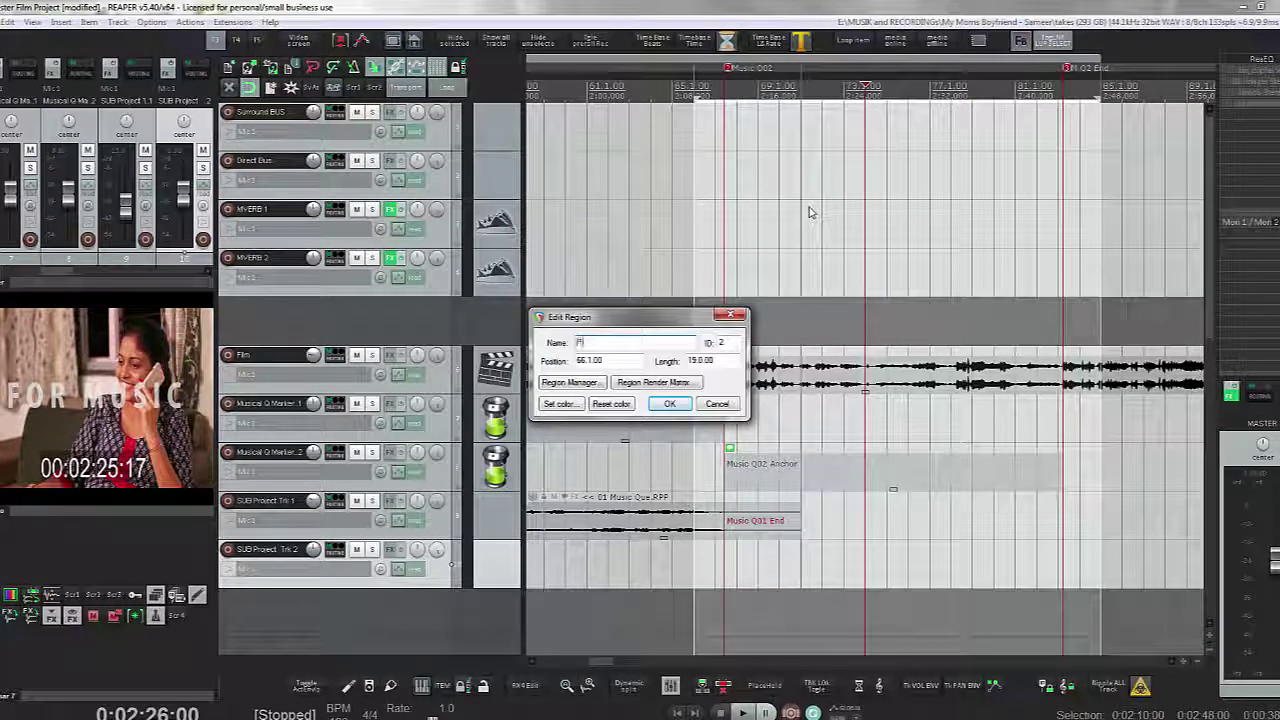
type("egion")
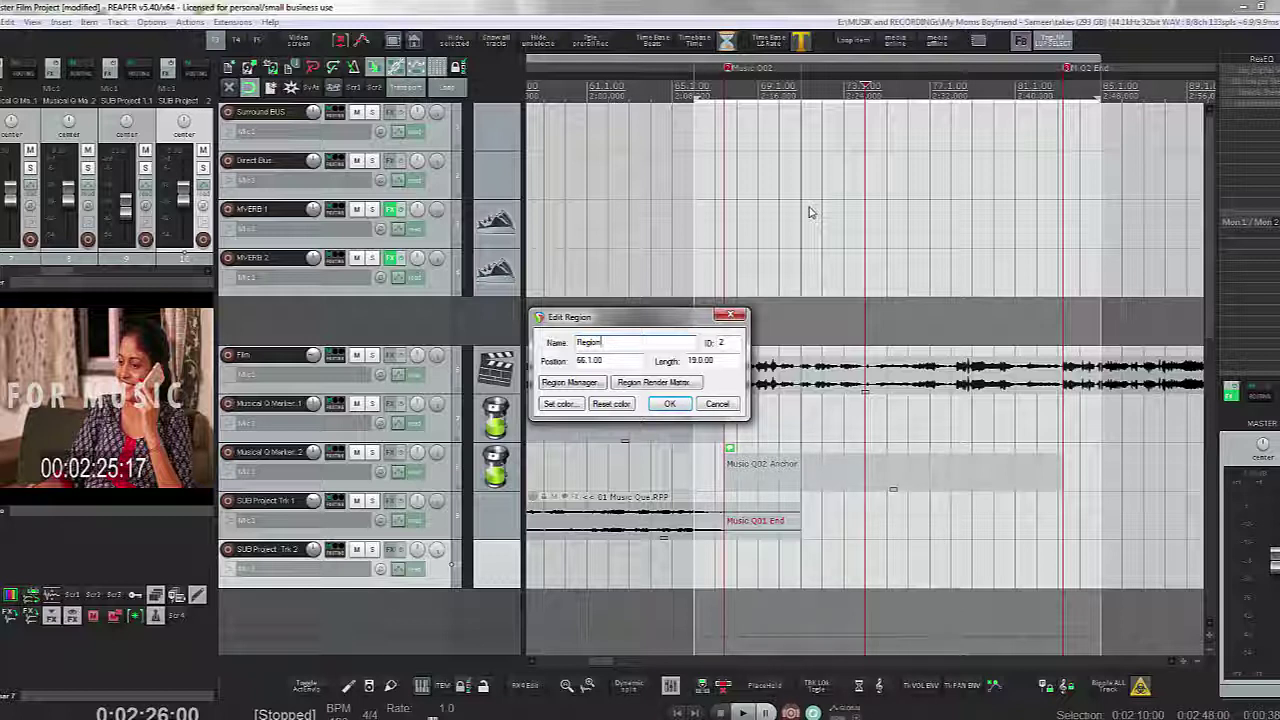
type(" Ic")
type("r Music Q")
type("02")
Set the color of the Music Q 02 region to medium blue and apply the region edits.
left_click(560, 403)
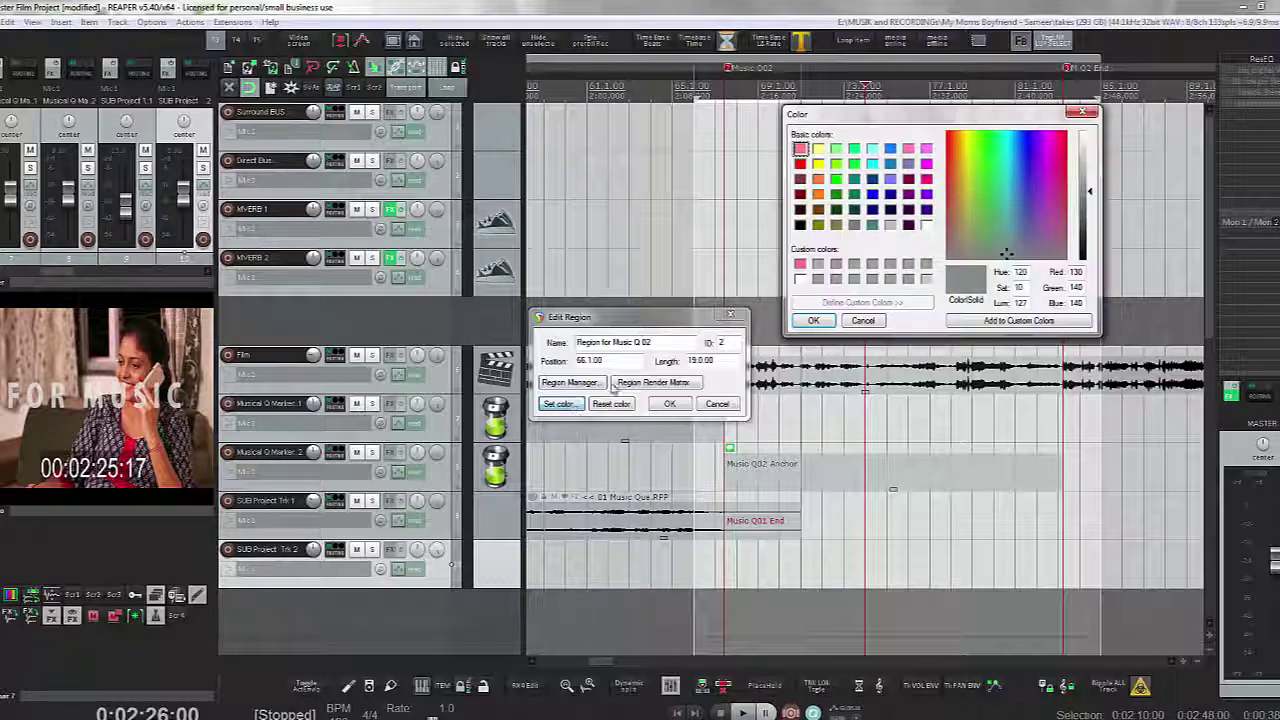
left_click(890, 163)
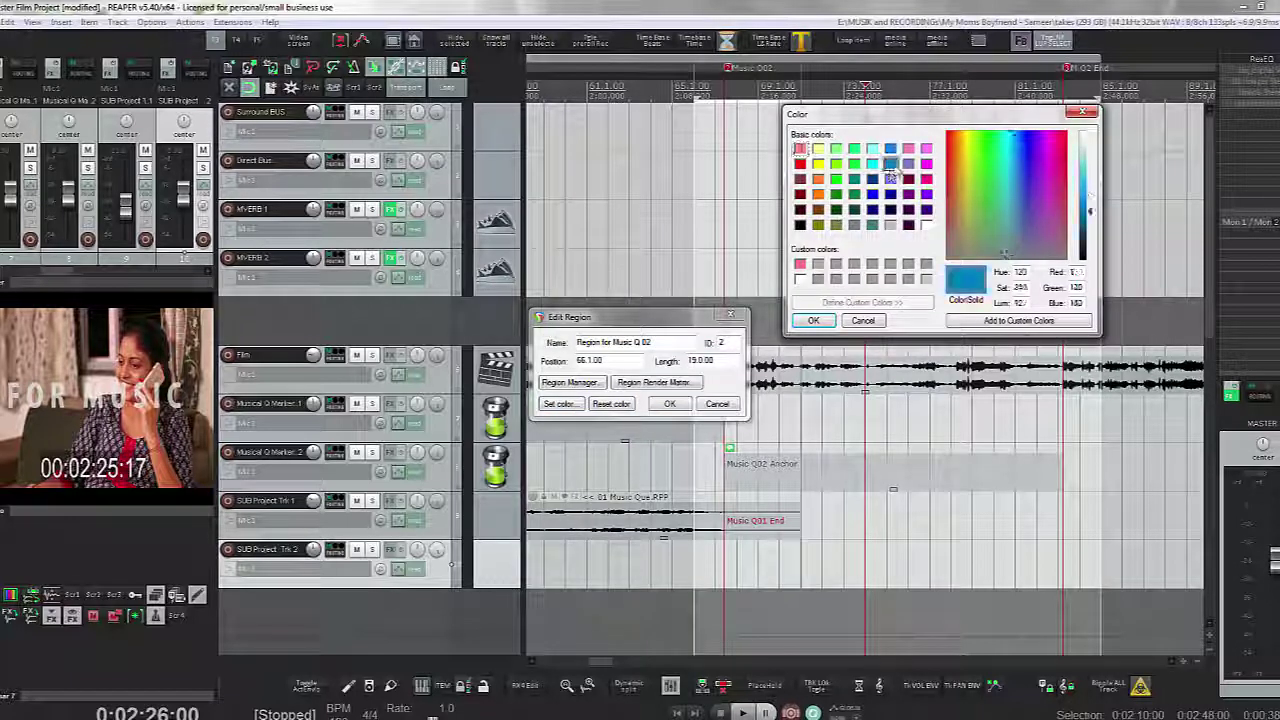
left_click(828, 321)
left_click(670, 403)
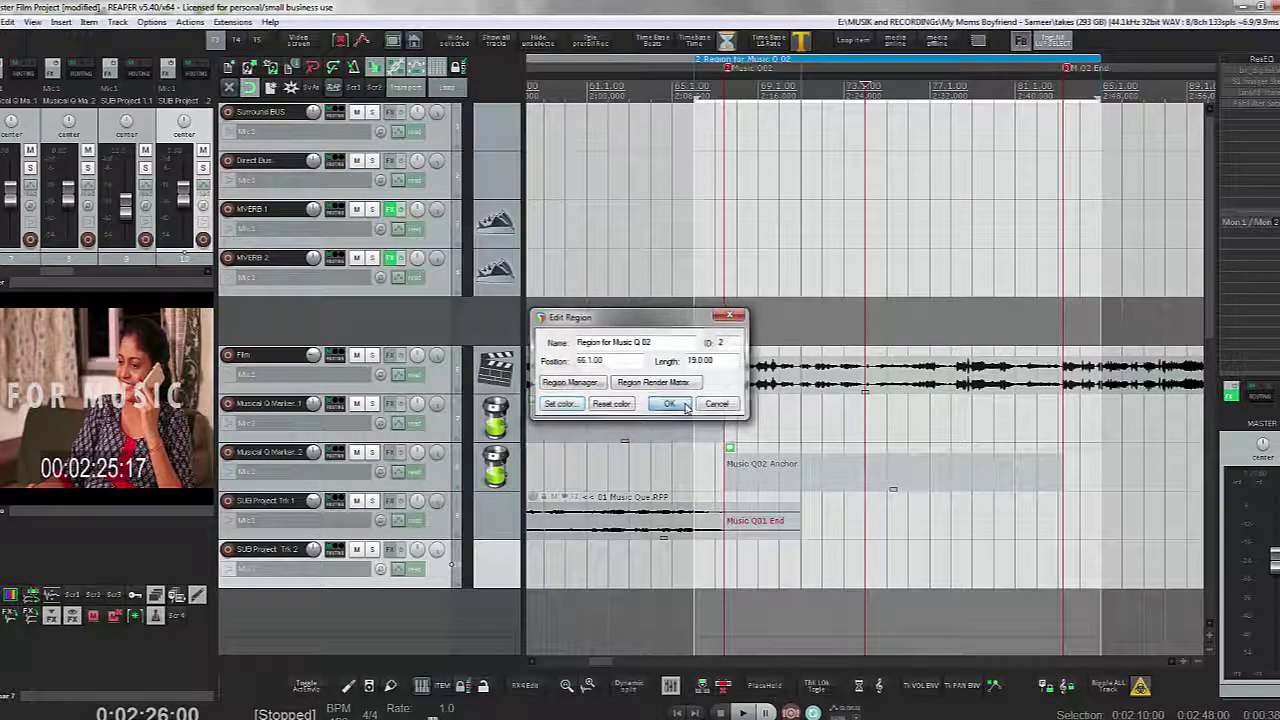
left_click(856, 537)
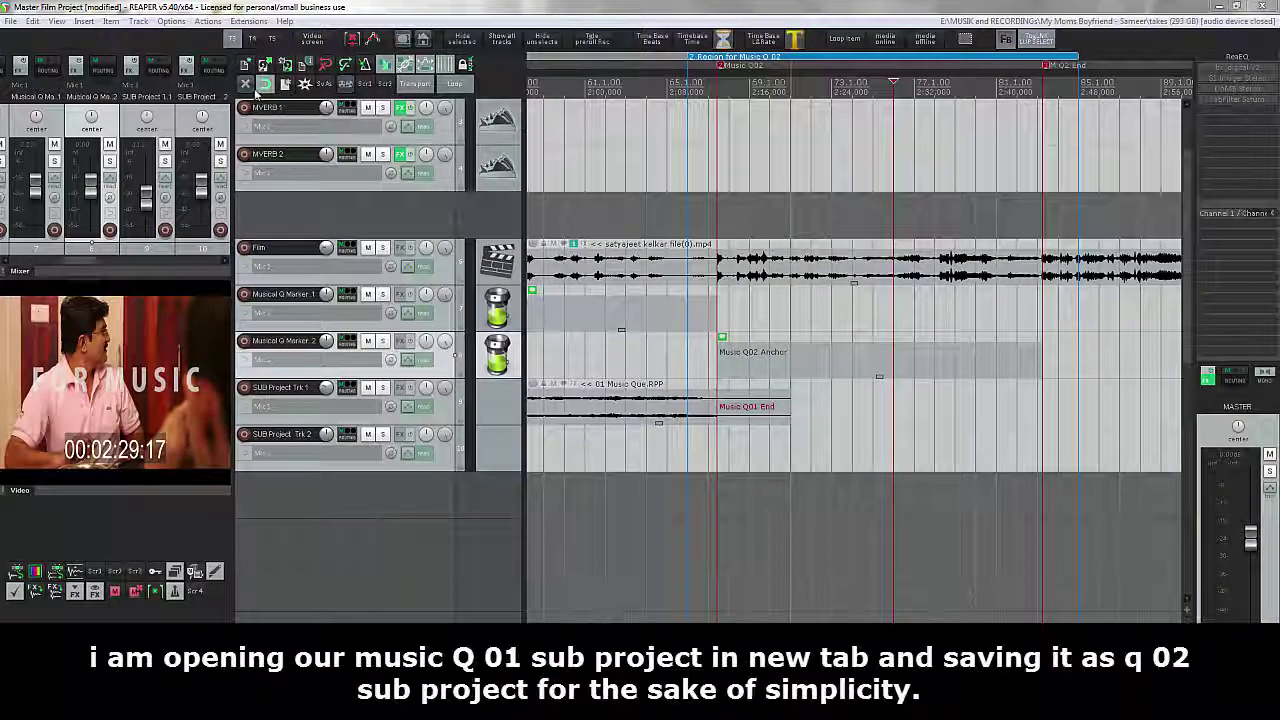
Create a new project tab and dismiss its project notes.
left_click(10, 21)
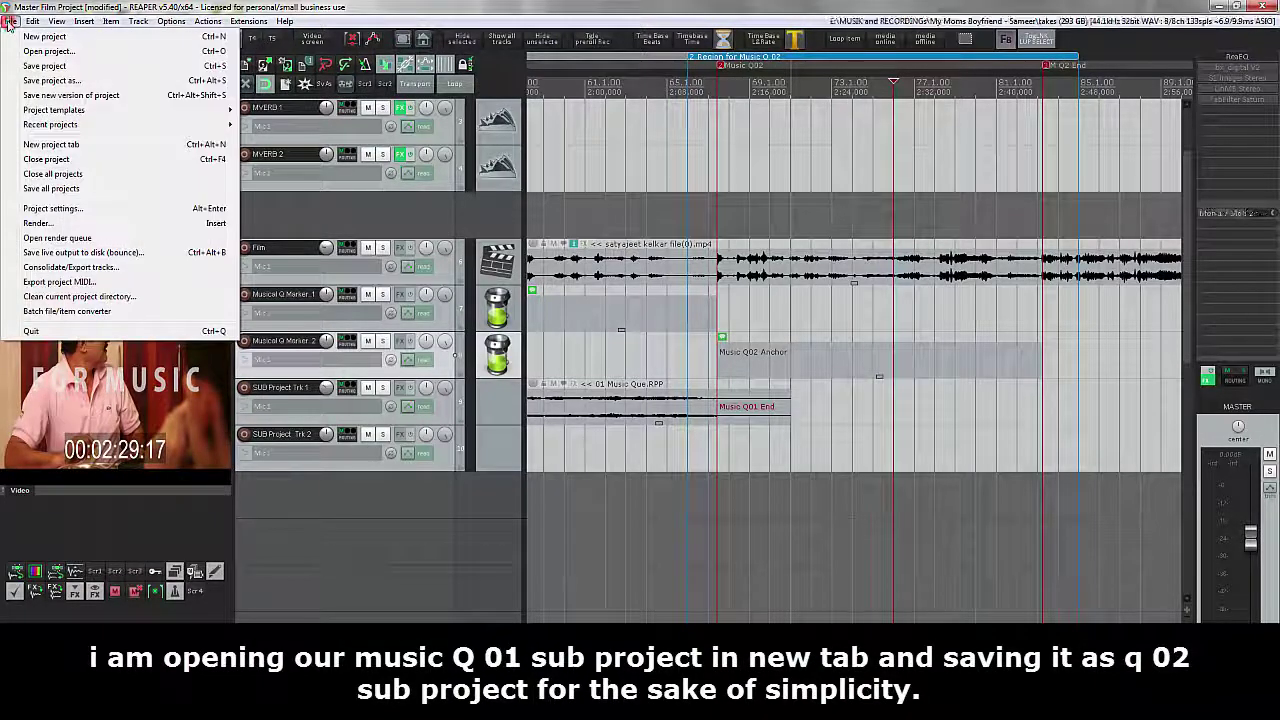
left_click(62, 145)
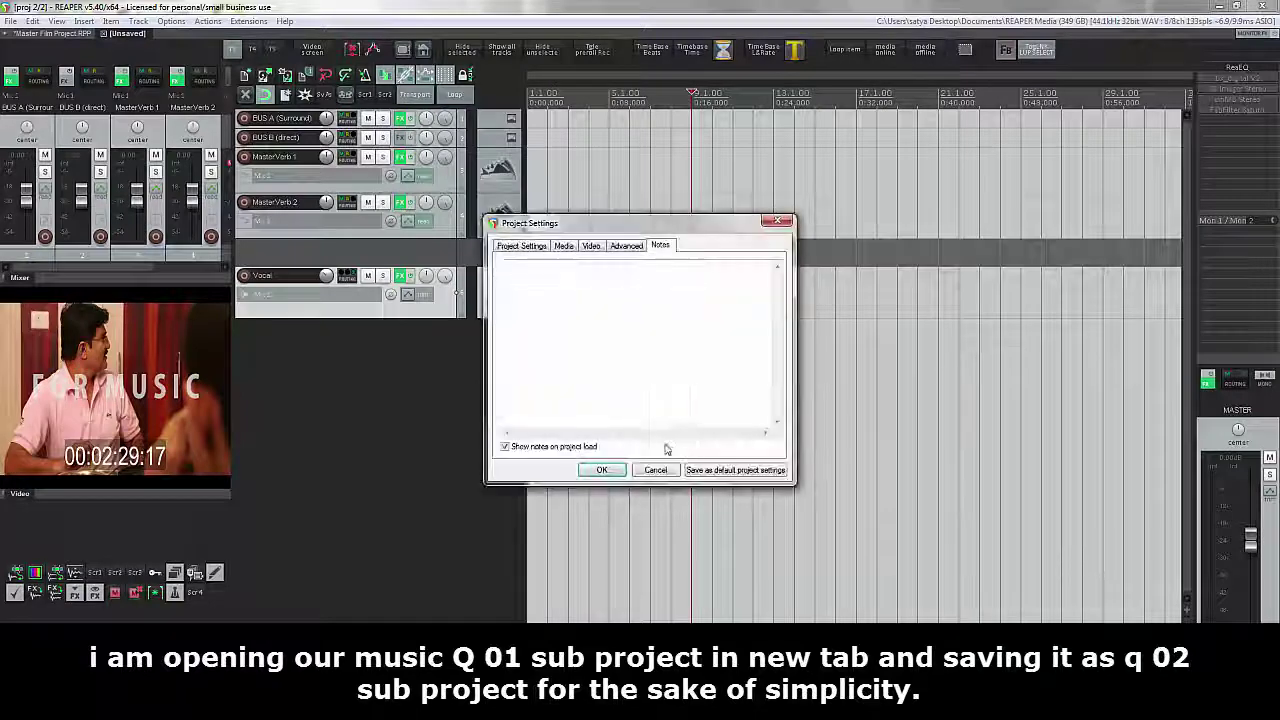
left_click(652, 457)
Open the sub project 01 Music Que.RPP in the new tab and dismiss its project notes.
left_click(268, 78)
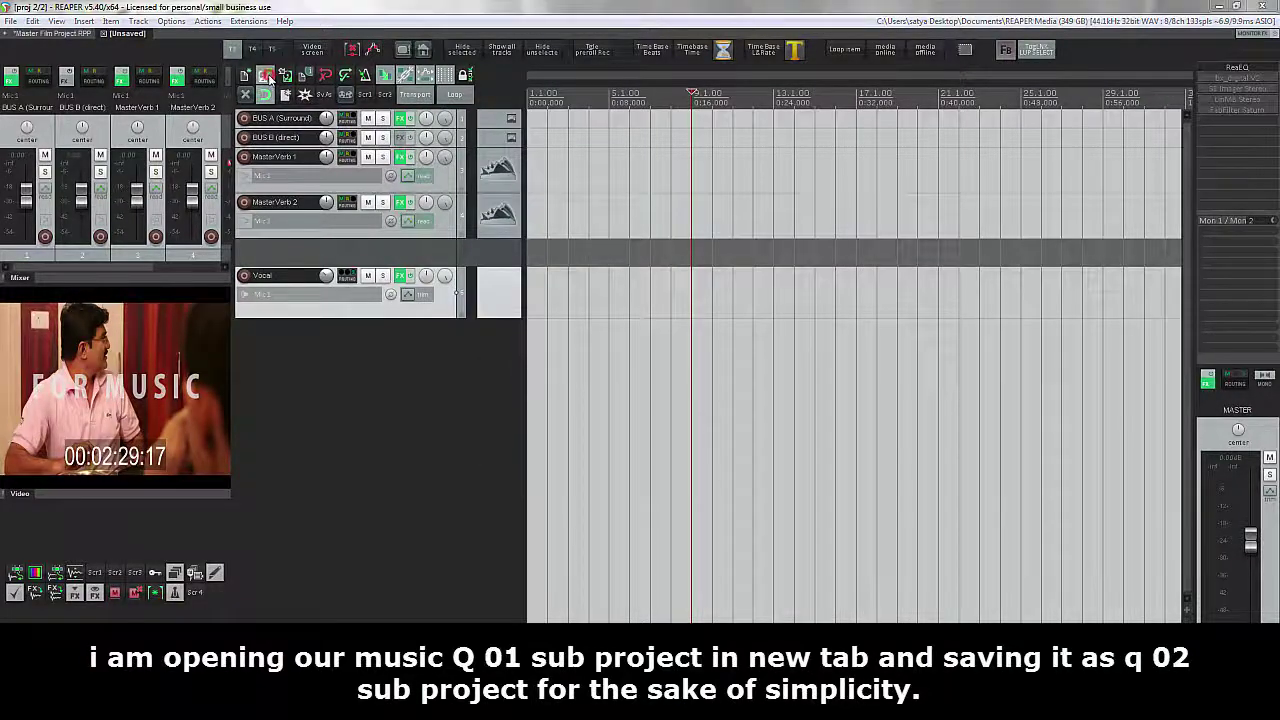
double_click(203, 140)
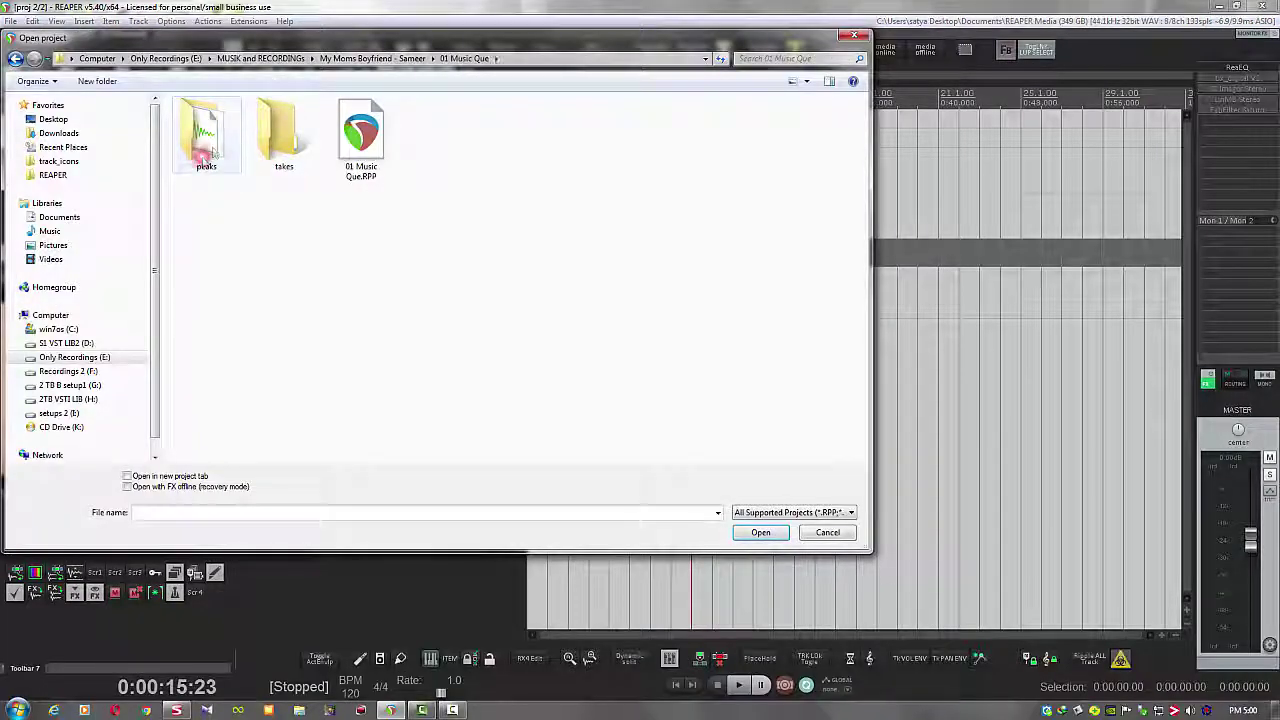
left_click(361, 140)
left_click(760, 532)
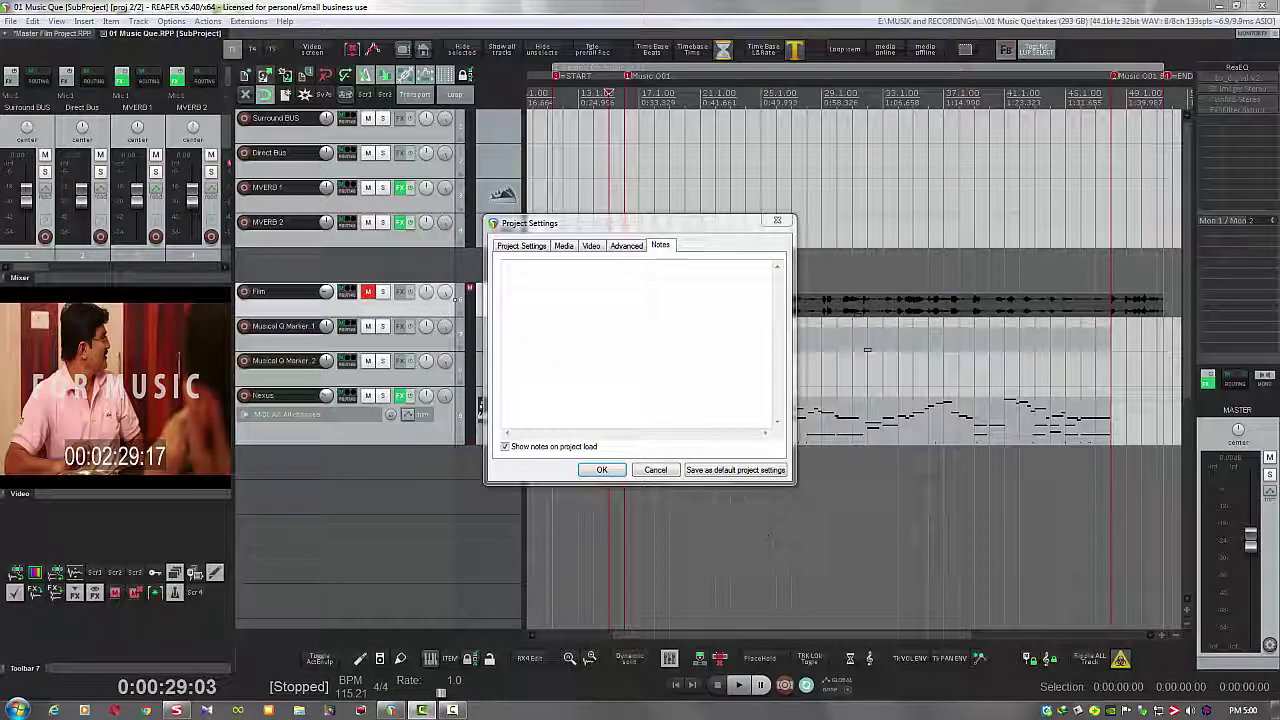
left_click(666, 469)
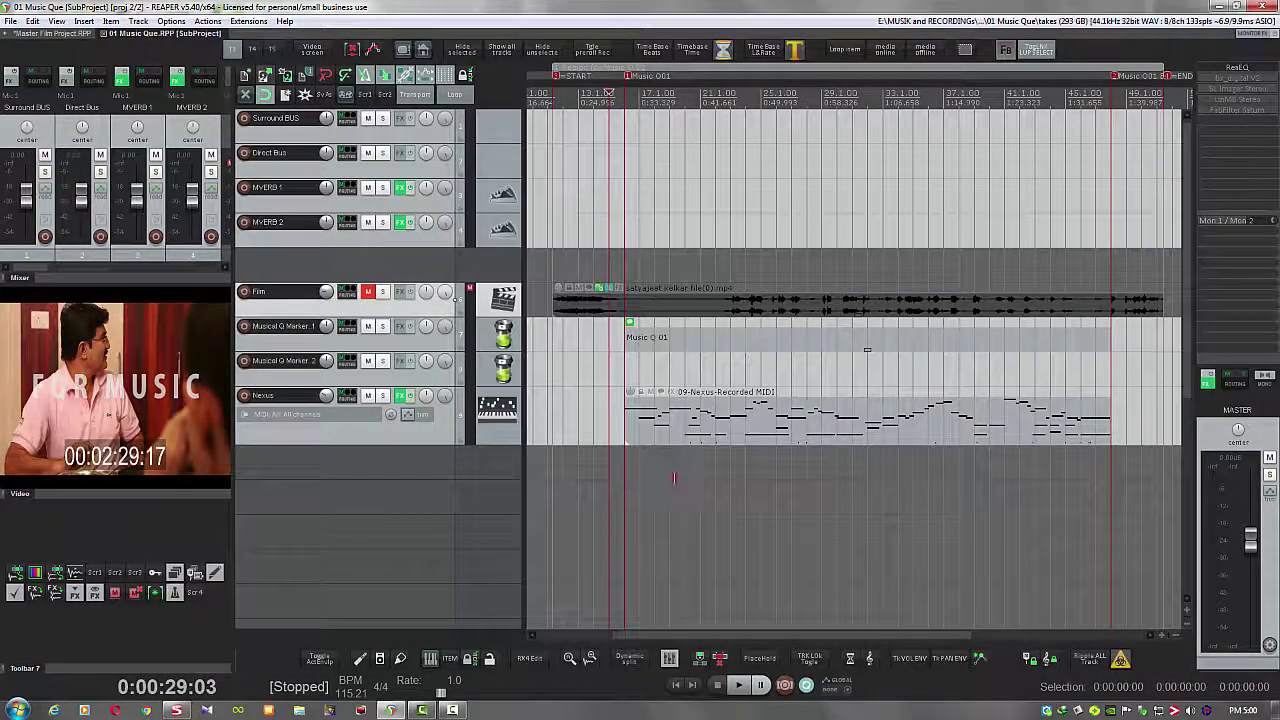
left_click(670, 472)
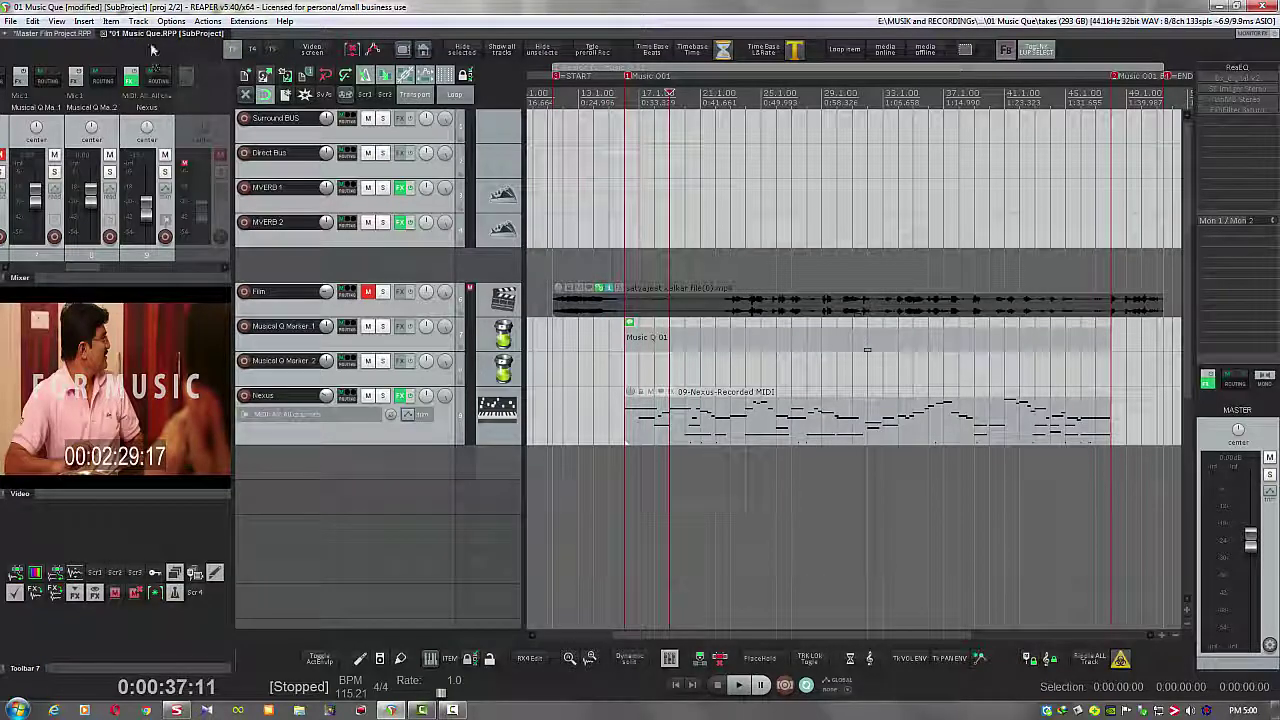
Save the project as 02 Music Que.RPP in the main film project folder, creating a subdirectory for it.
left_click(12, 21)
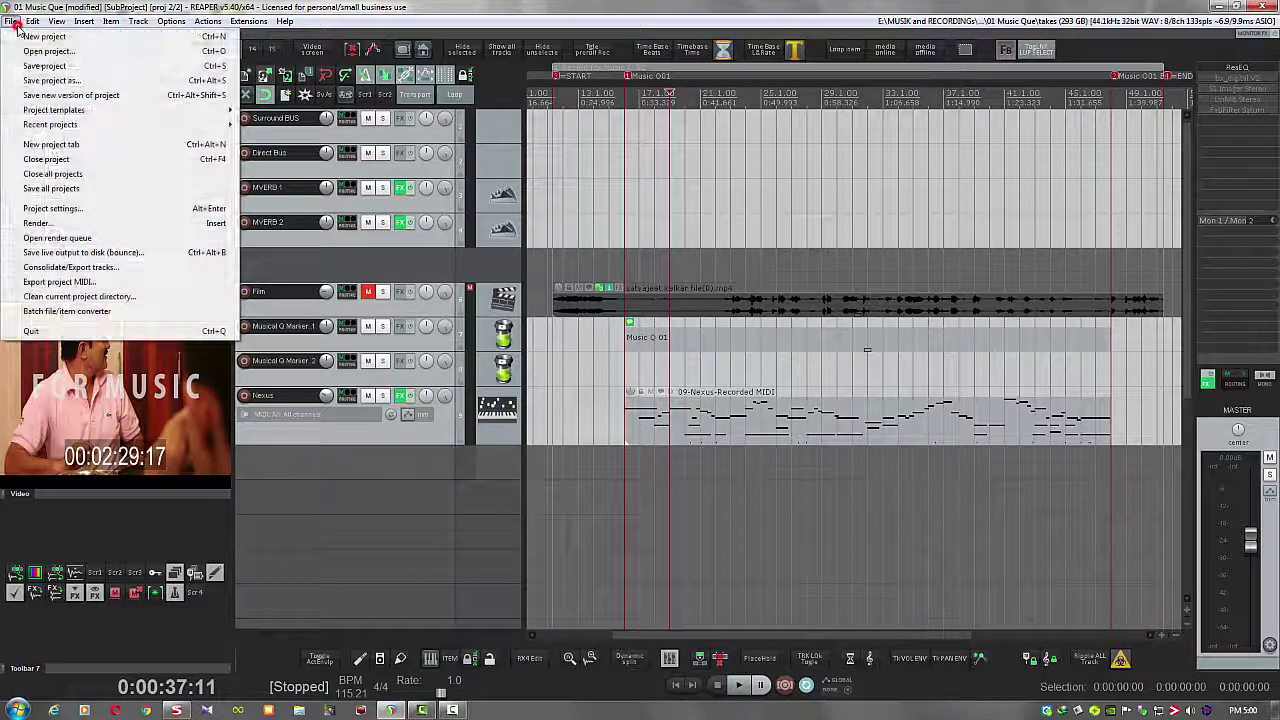
left_click(40, 80)
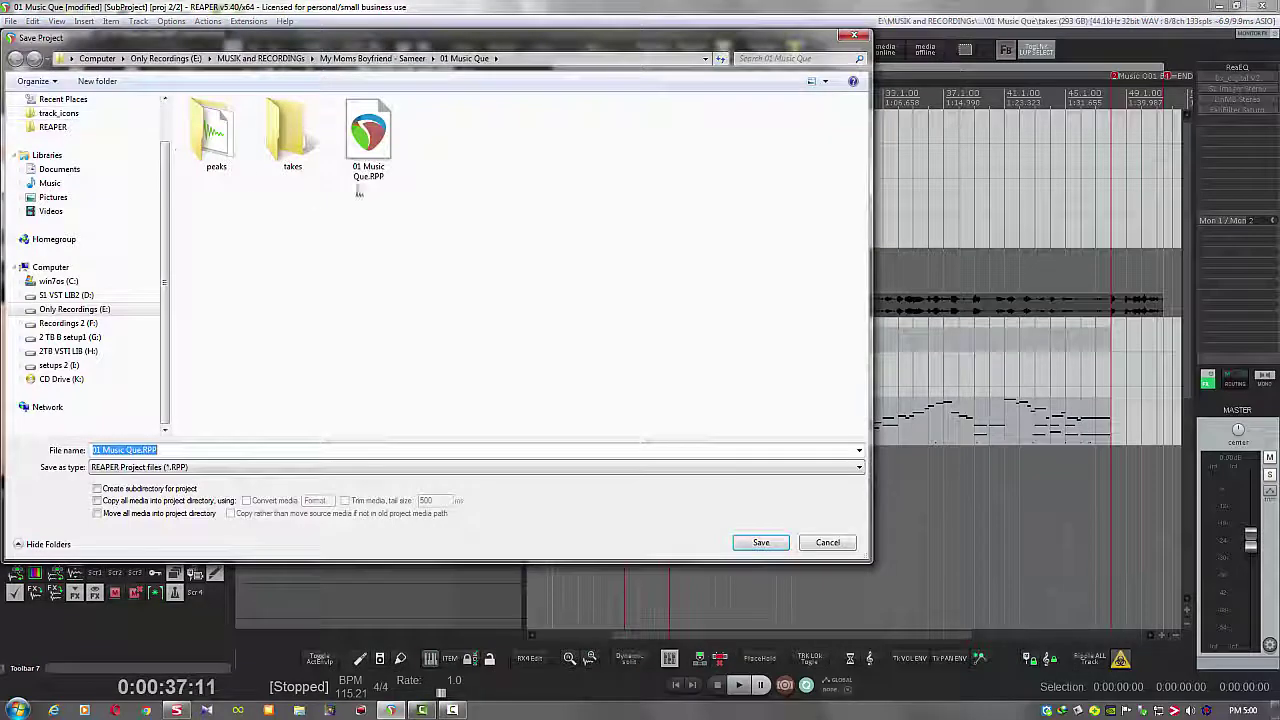
left_click(385, 60)
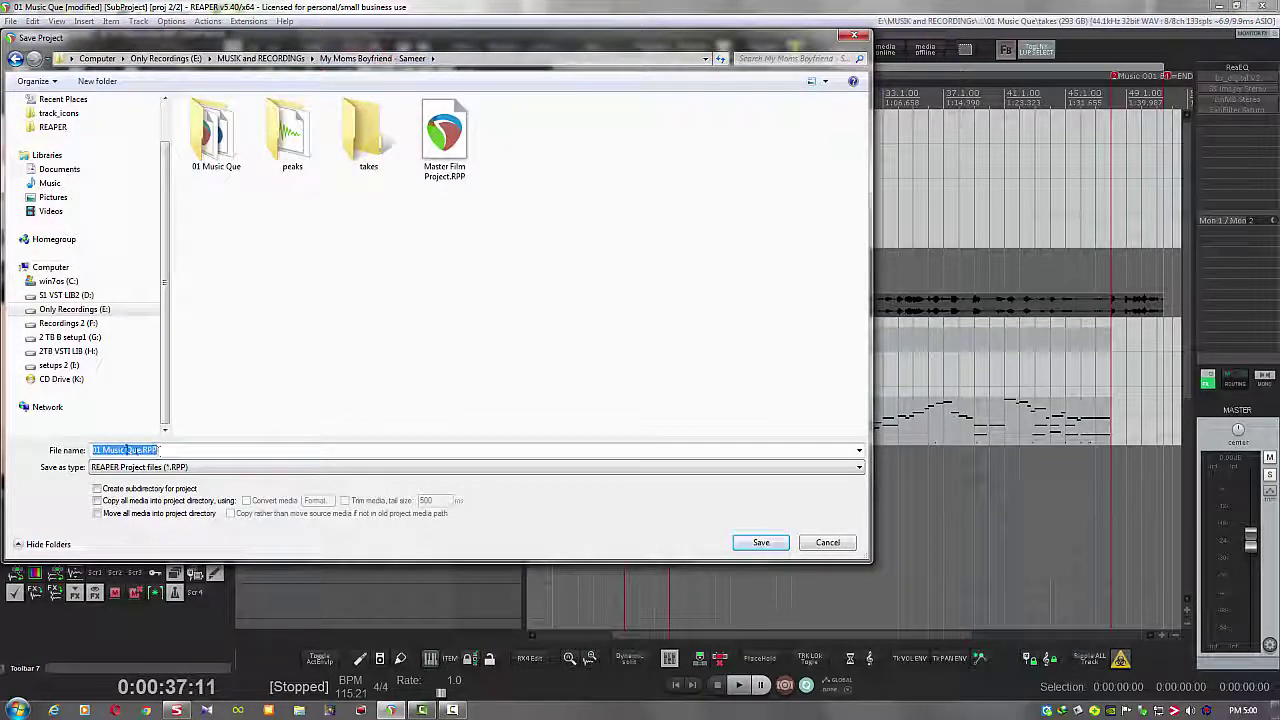
left_click(99, 450)
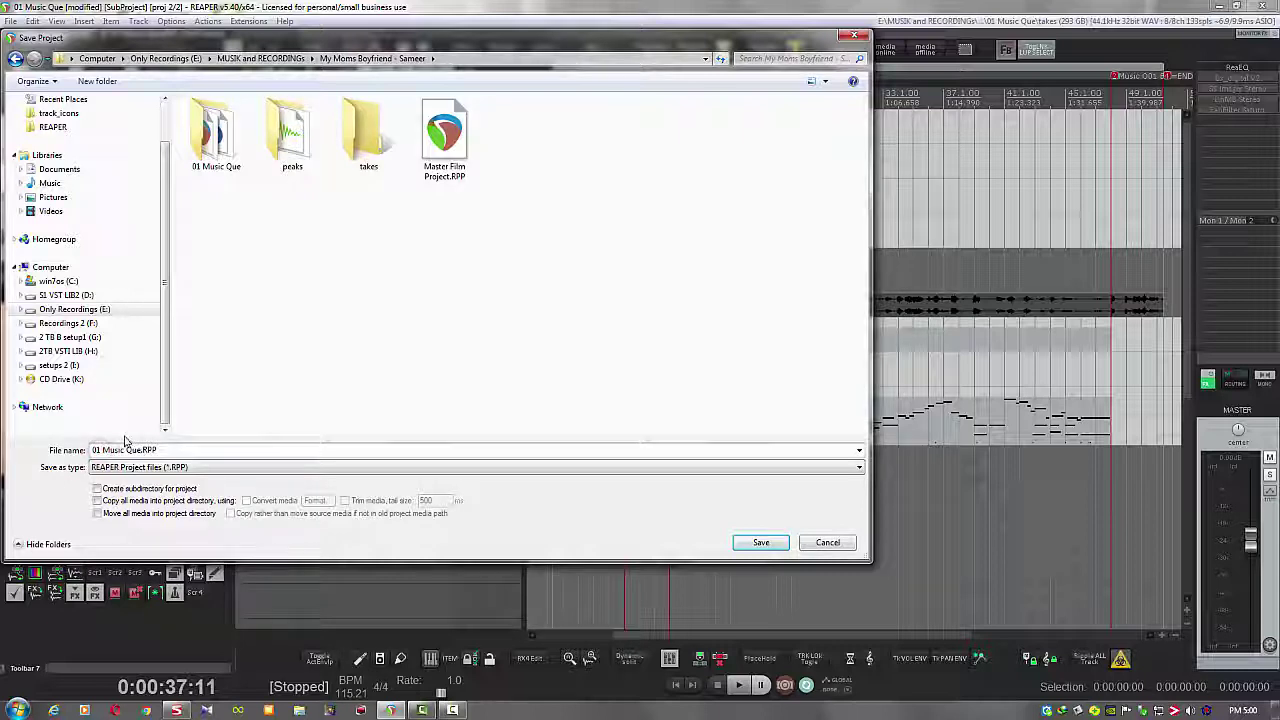
key("BackSpace")
type("2")
left_click(172, 488)
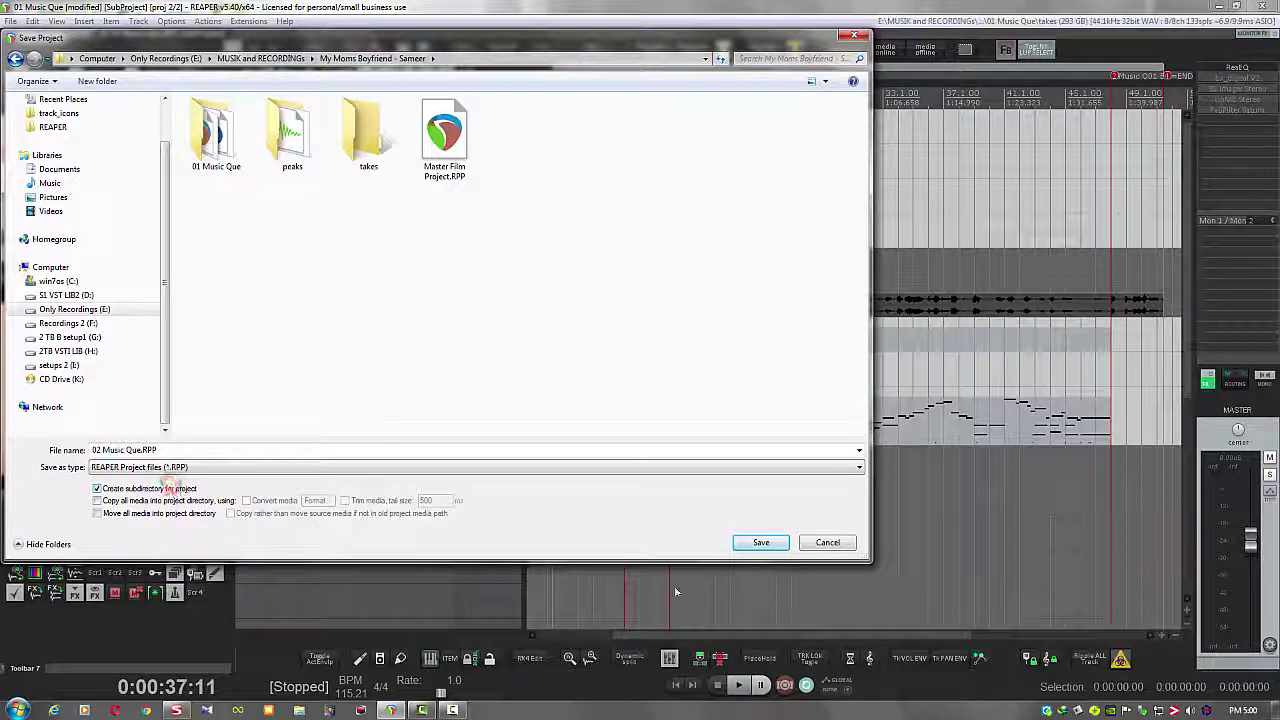
left_click(770, 547)
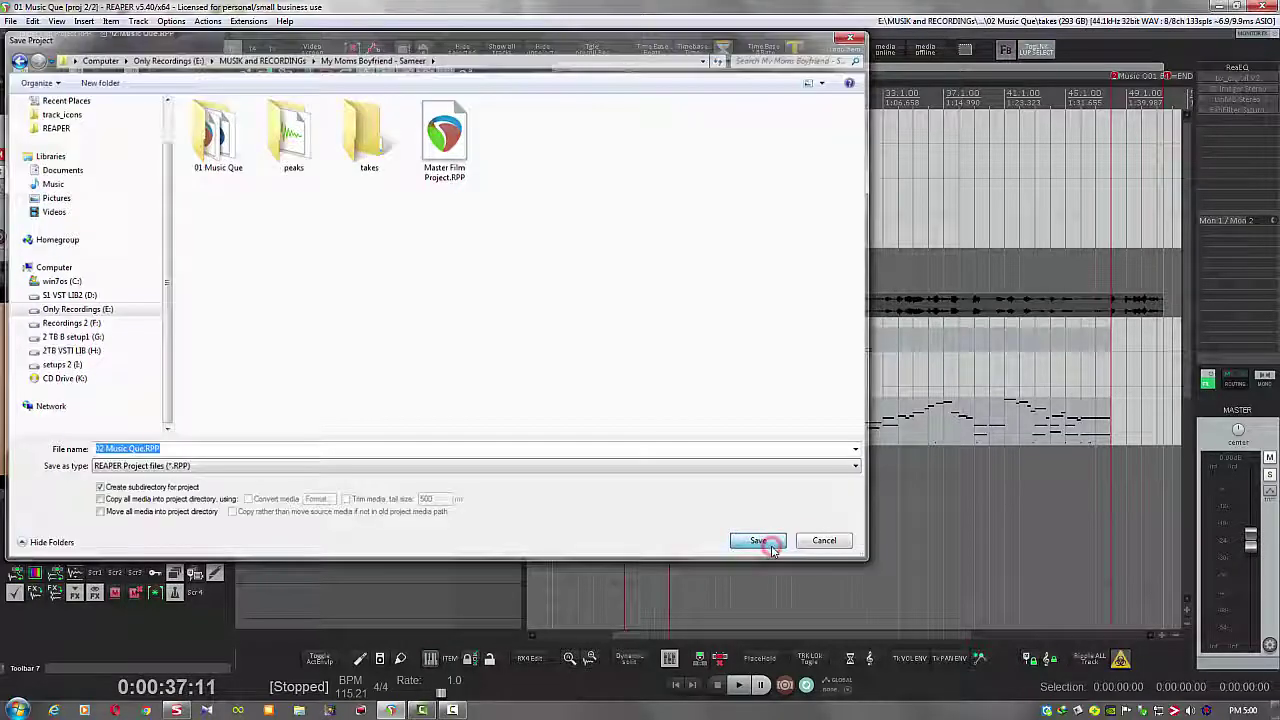
Delete the old film clip, the Music Q 01 item and the Nexus MIDI item from the 02 Music Que timeline.
scroll(771, 552, "down", 6)
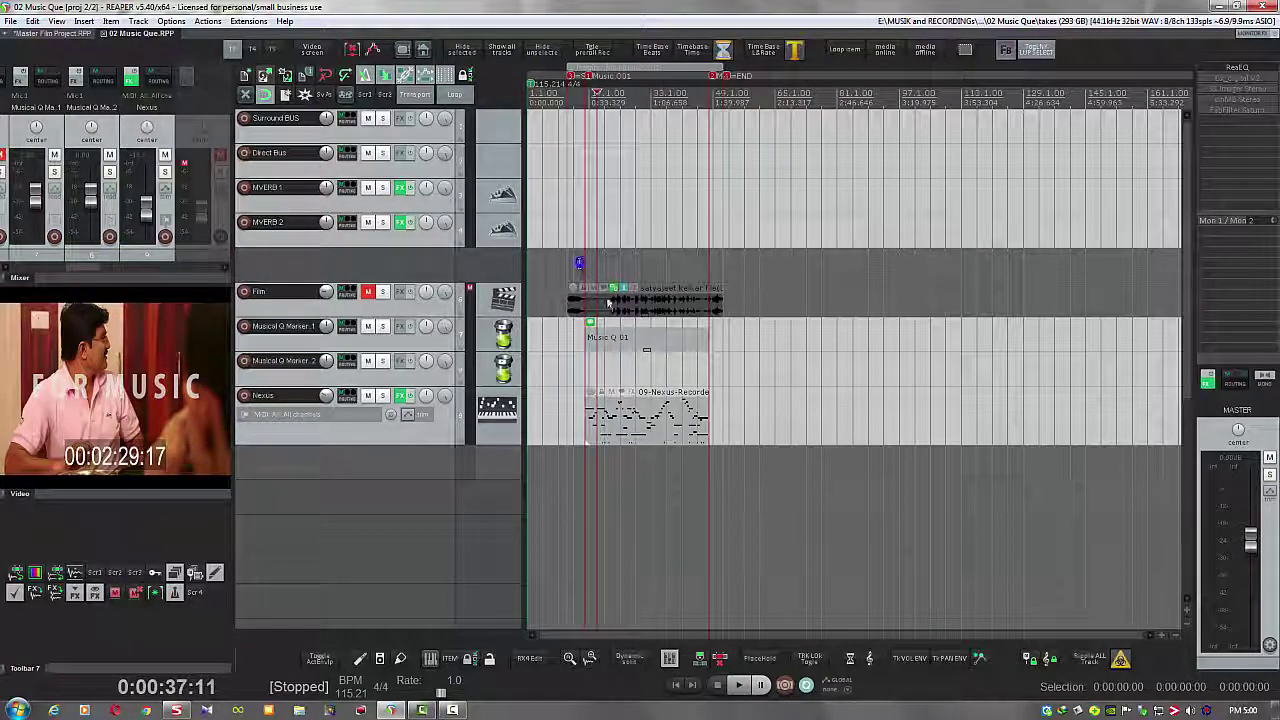
left_click_drag(572, 262, 705, 438)
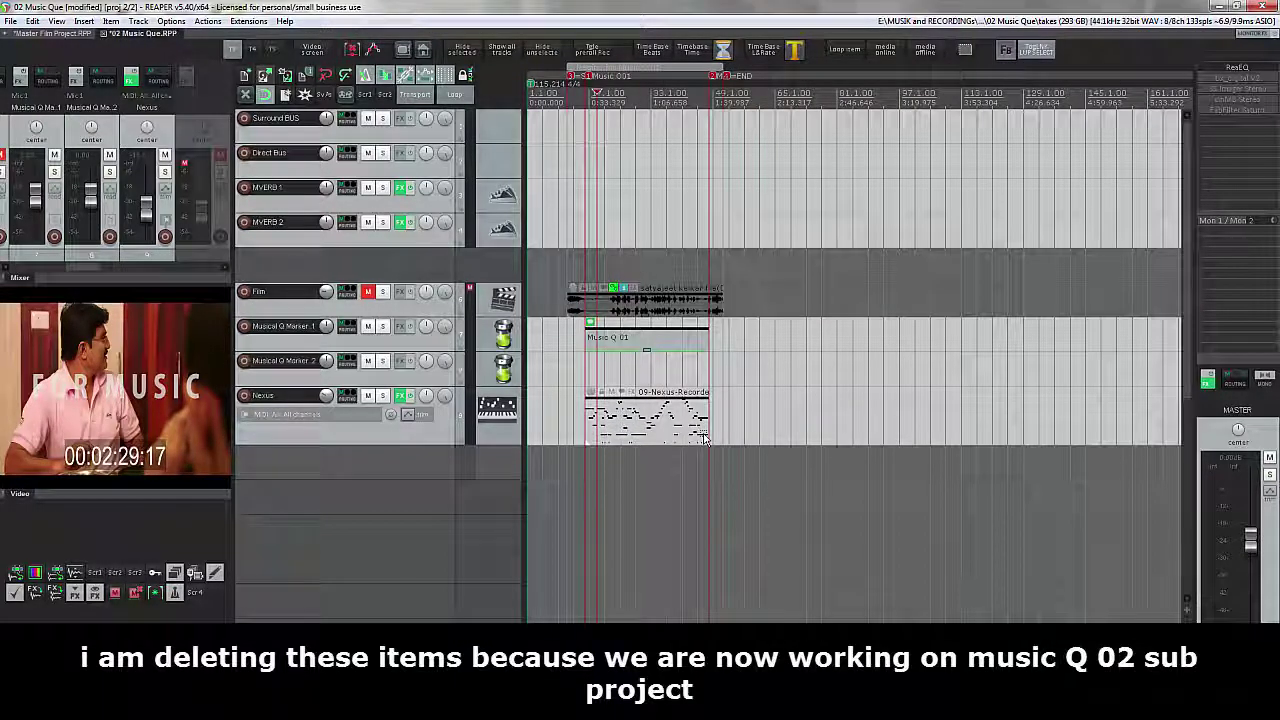
key("Delete")
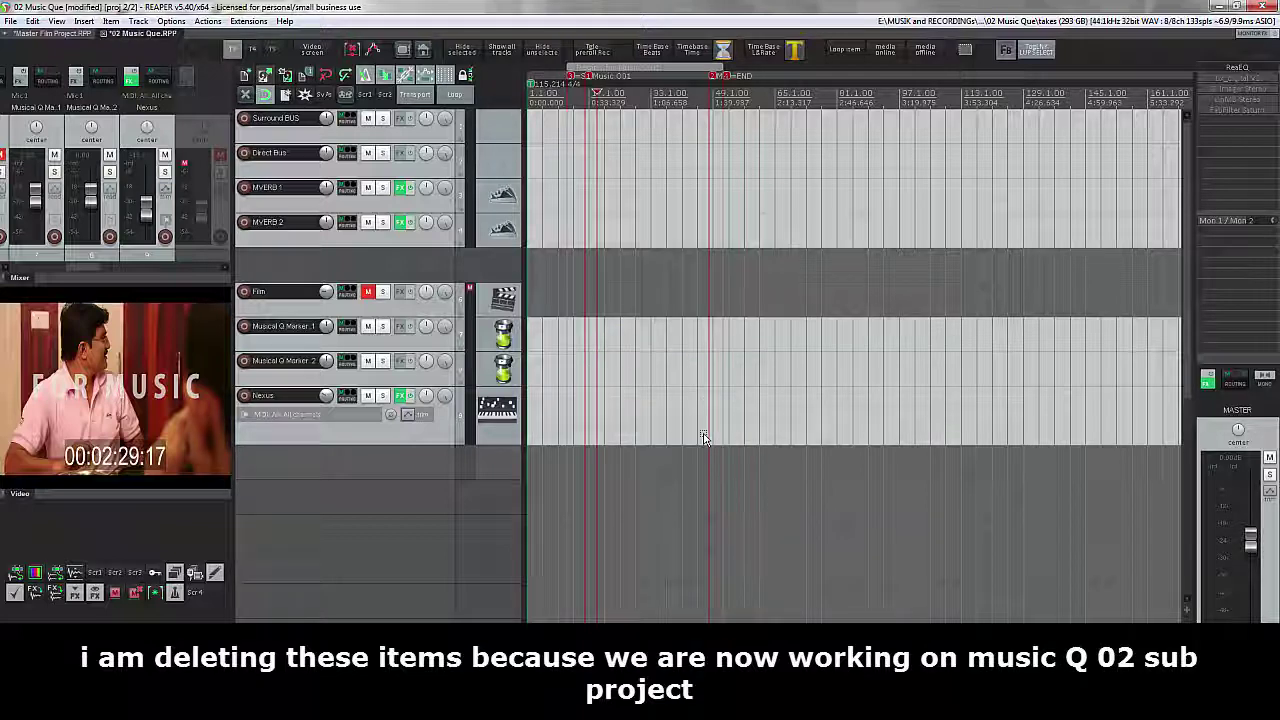
left_click(755, 298)
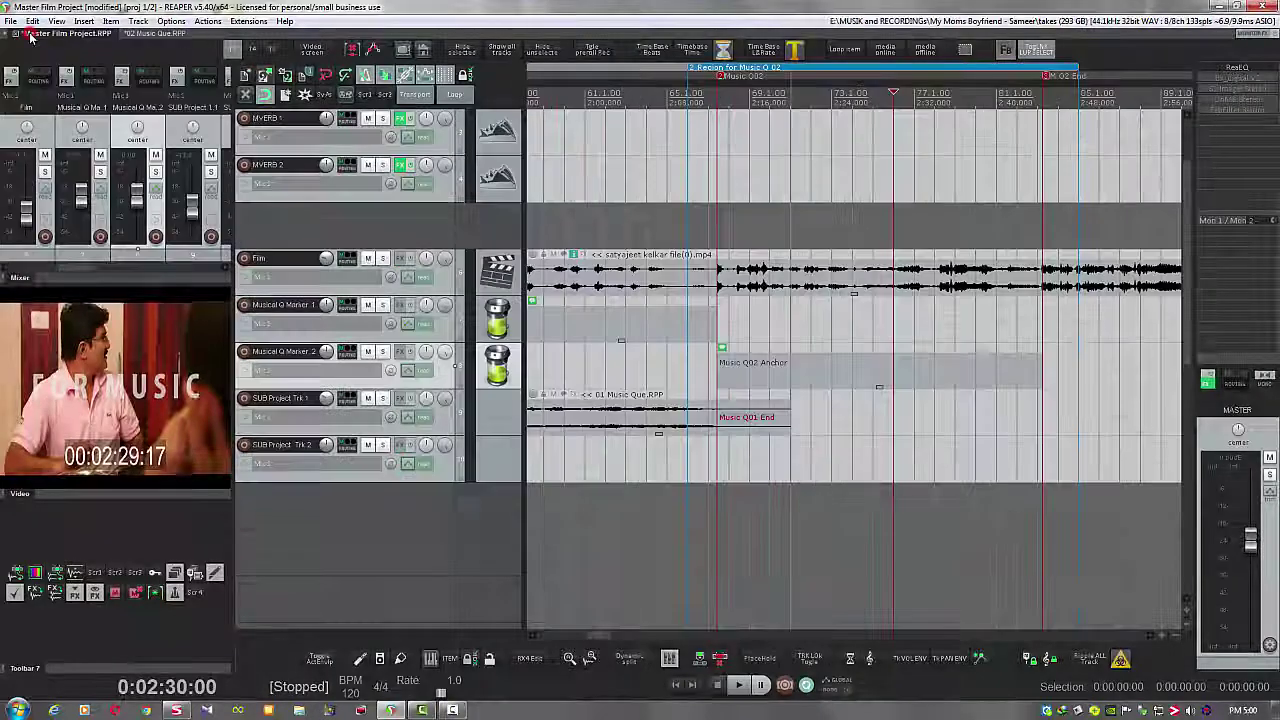
Switch to the Master Film Project and set the time selection to the Music Q 02 region.
left_click(32, 35)
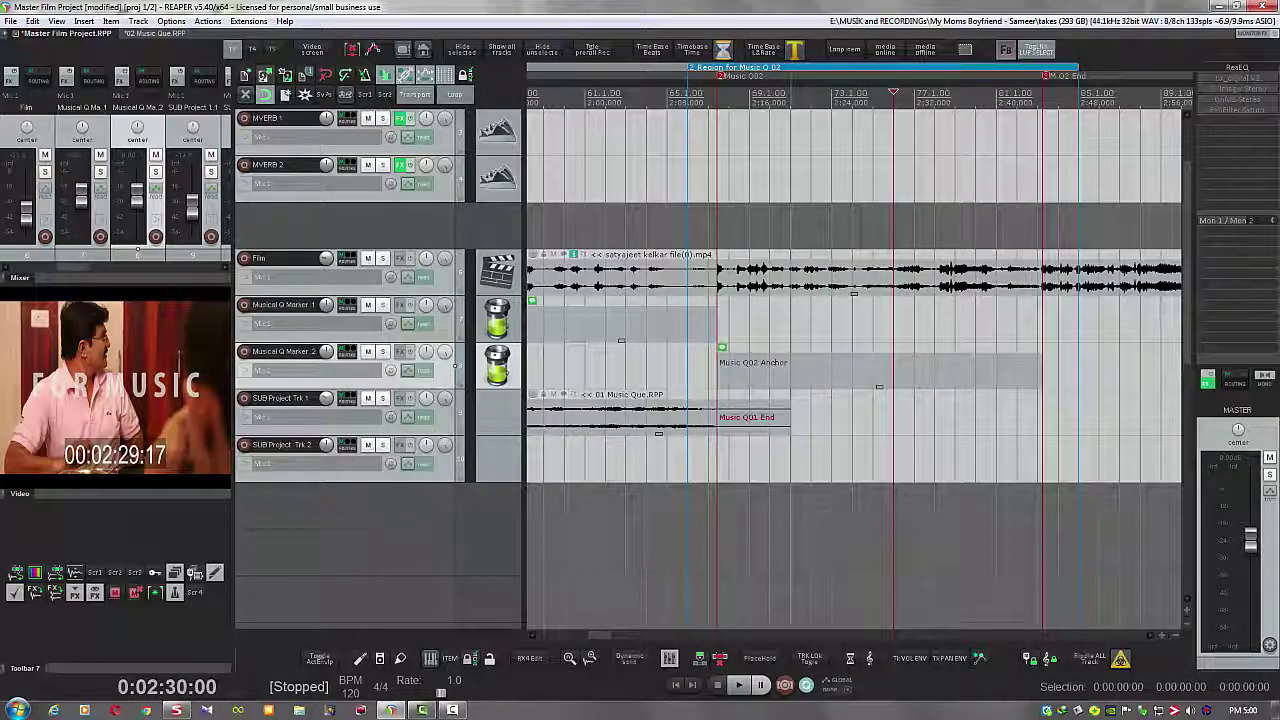
left_click(893, 451)
scroll(893, 453, "right", 2)
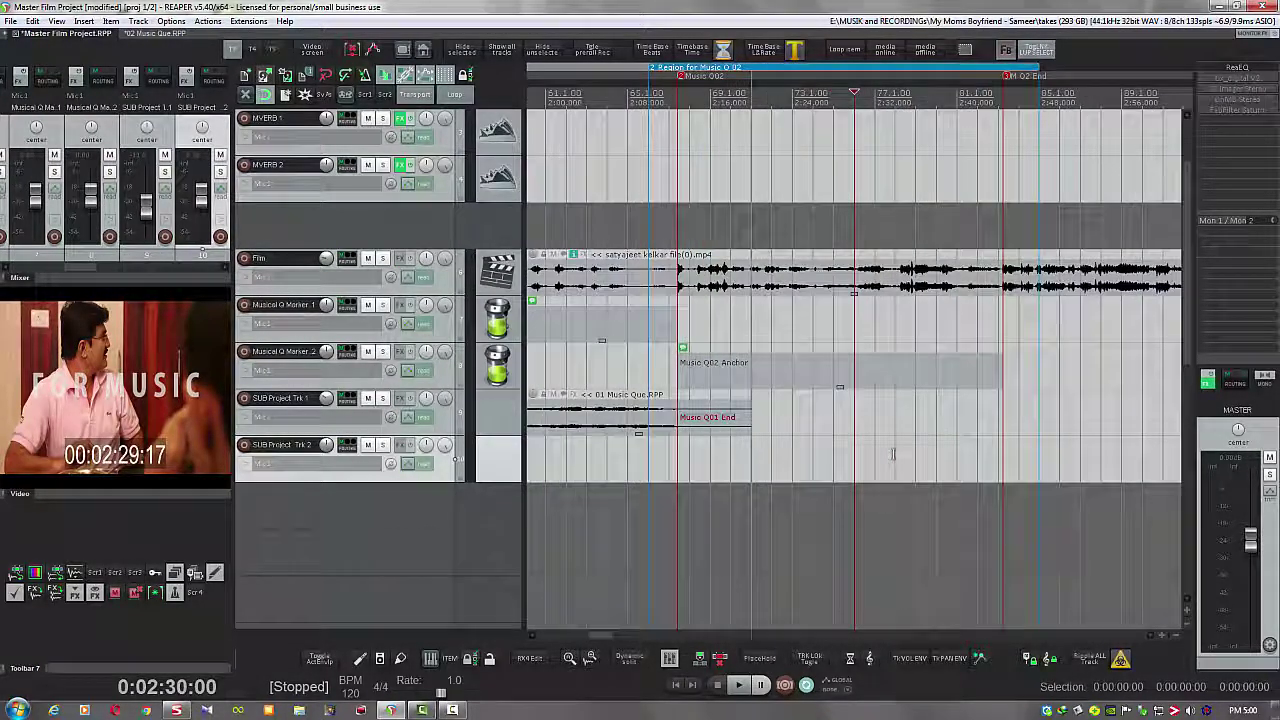
left_click(705, 68)
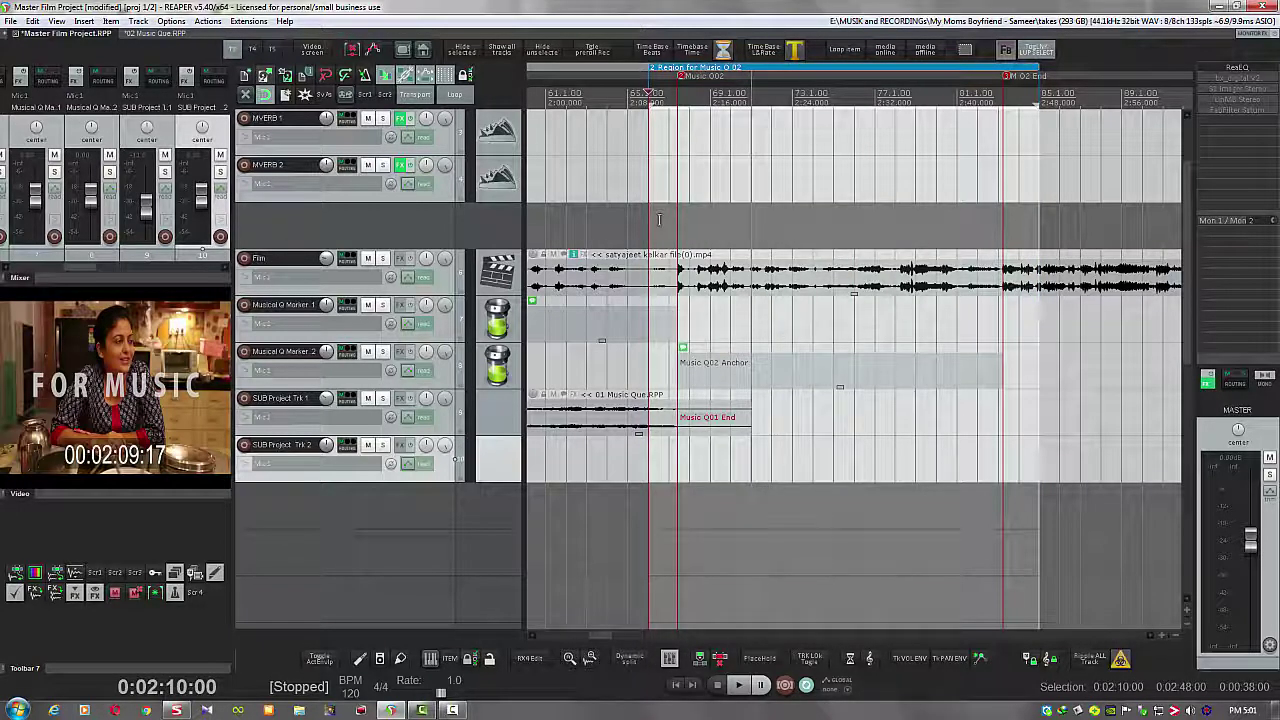
Copy the parts of the film clip and both Musical Q Marker items that lie within the time selection.
left_click_drag(659, 219, 1030, 393)
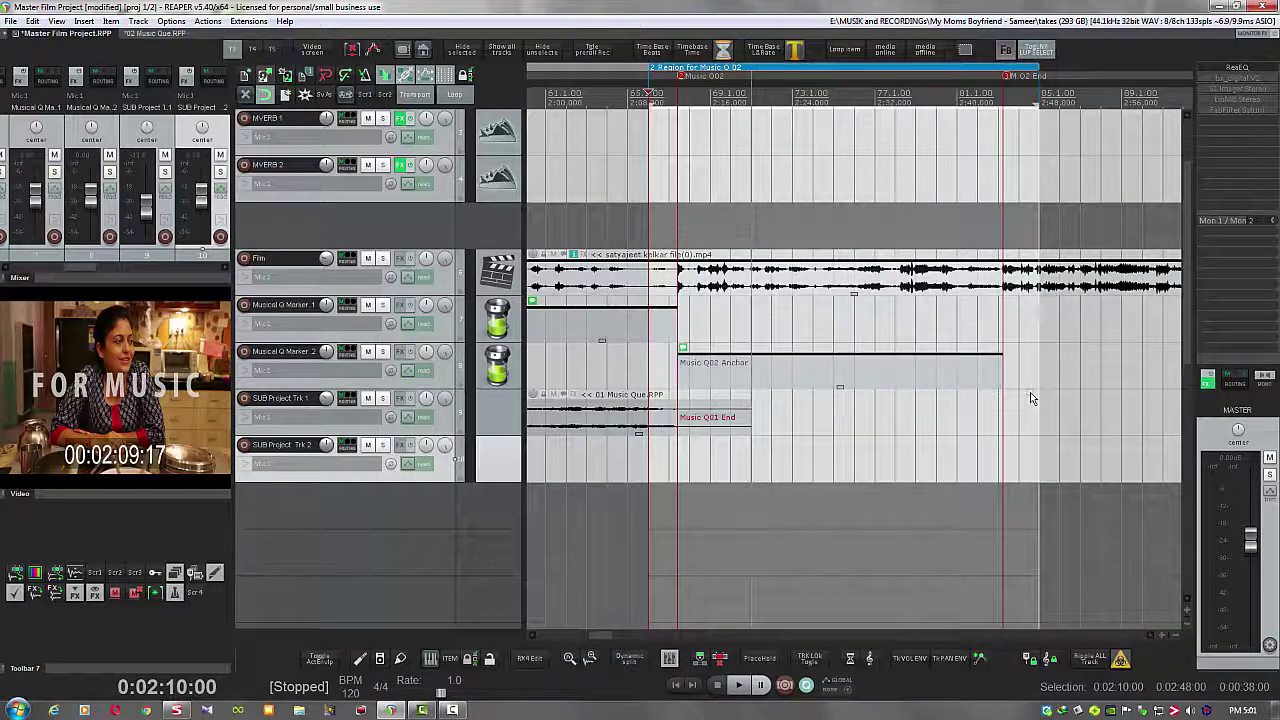
right_click(955, 283)
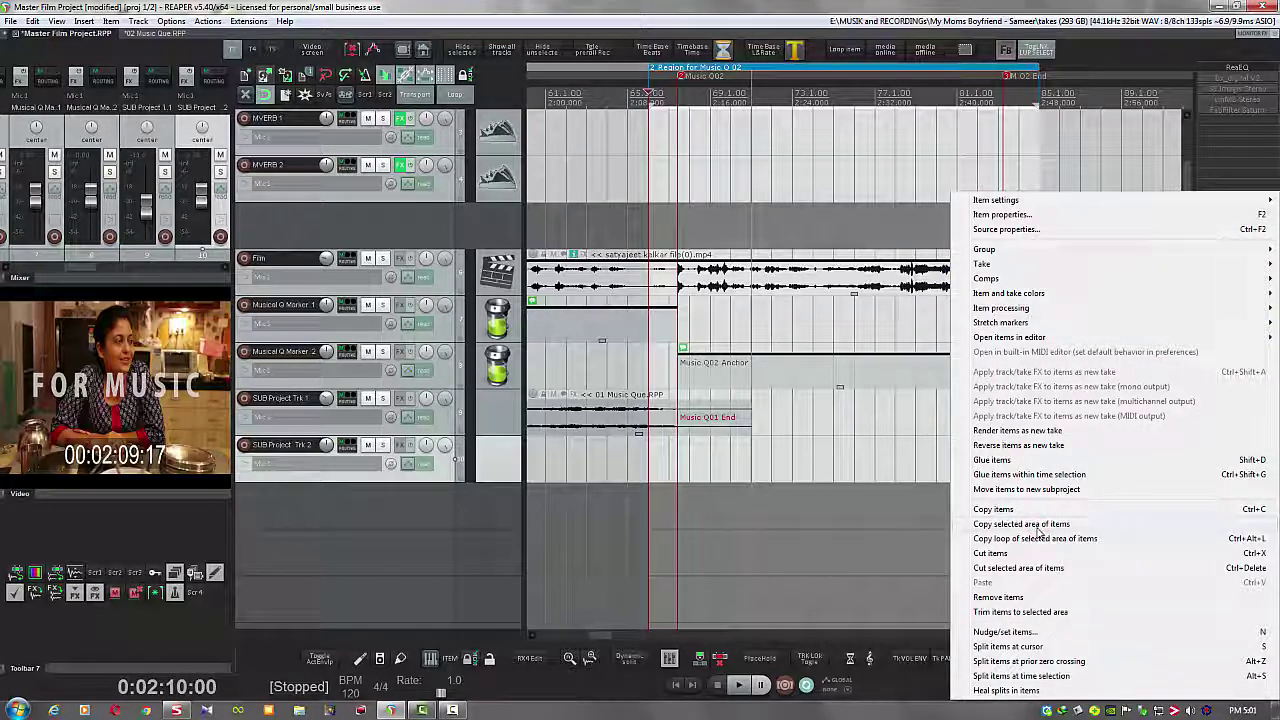
left_click(1040, 530)
left_click(886, 512)
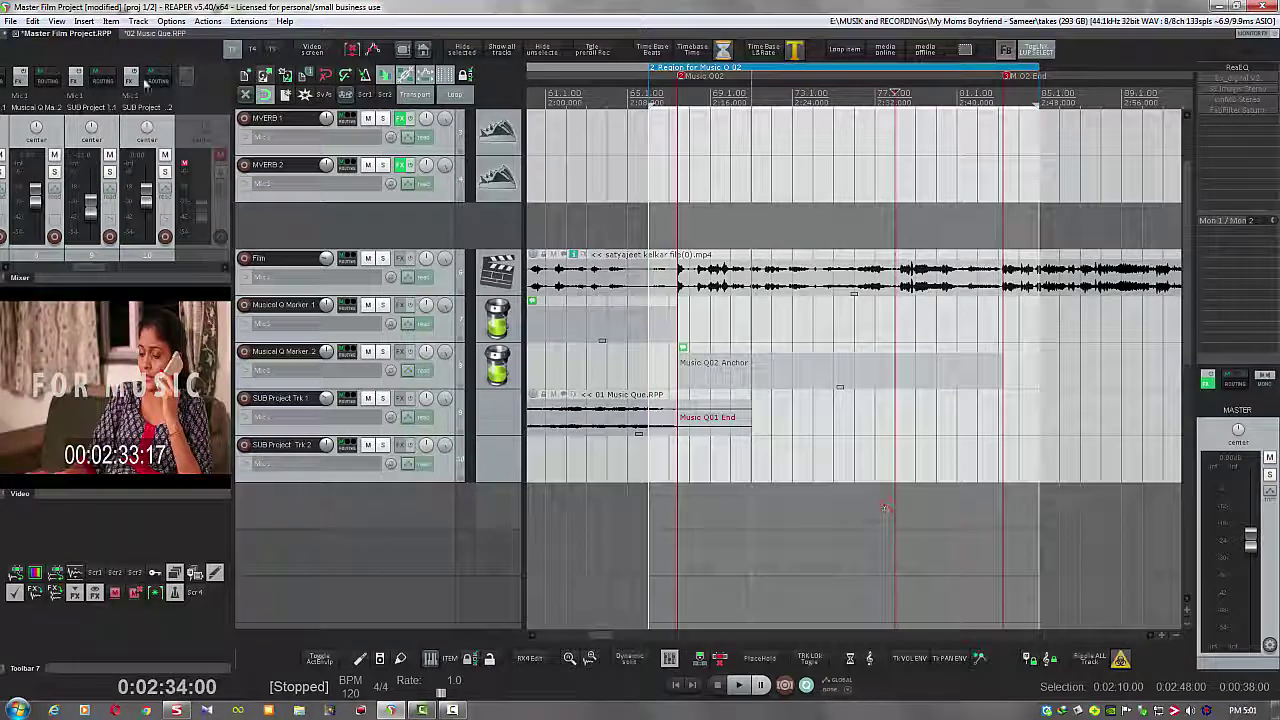
Paste the copied segments into the 02 Music Que project, starting on the Film track just past the END marker.
left_click(160, 33)
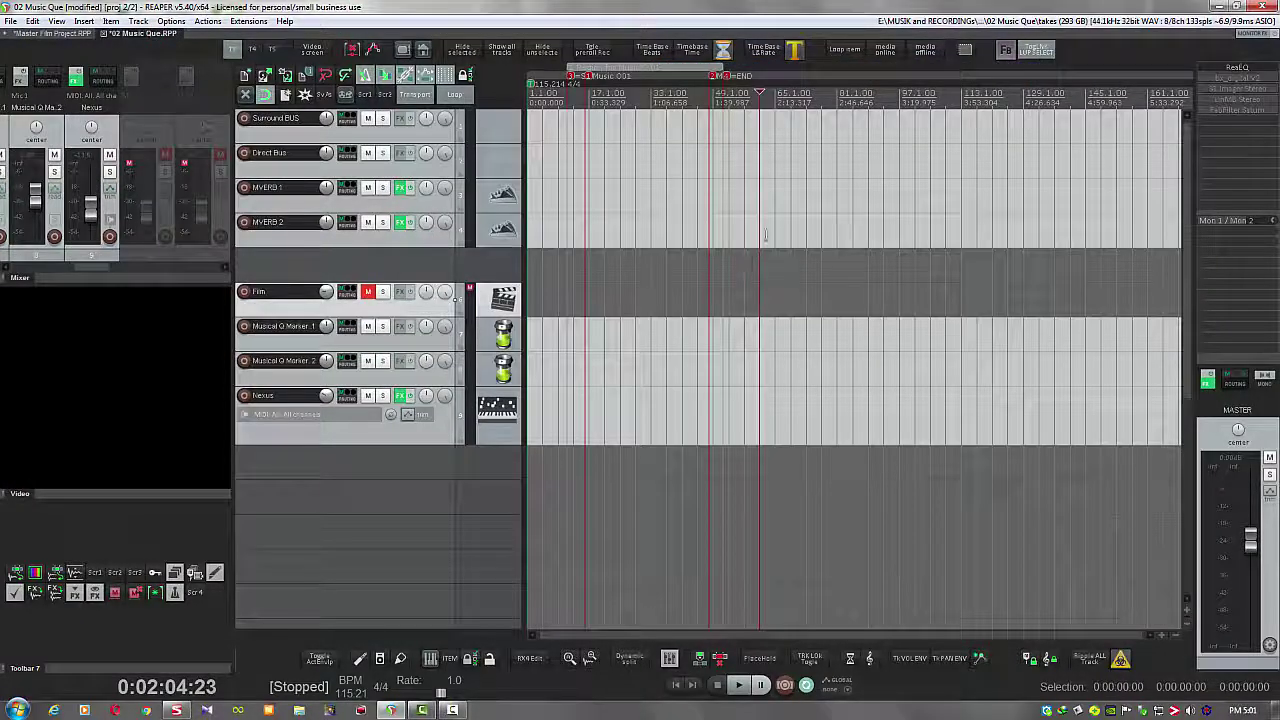
left_click(775, 216)
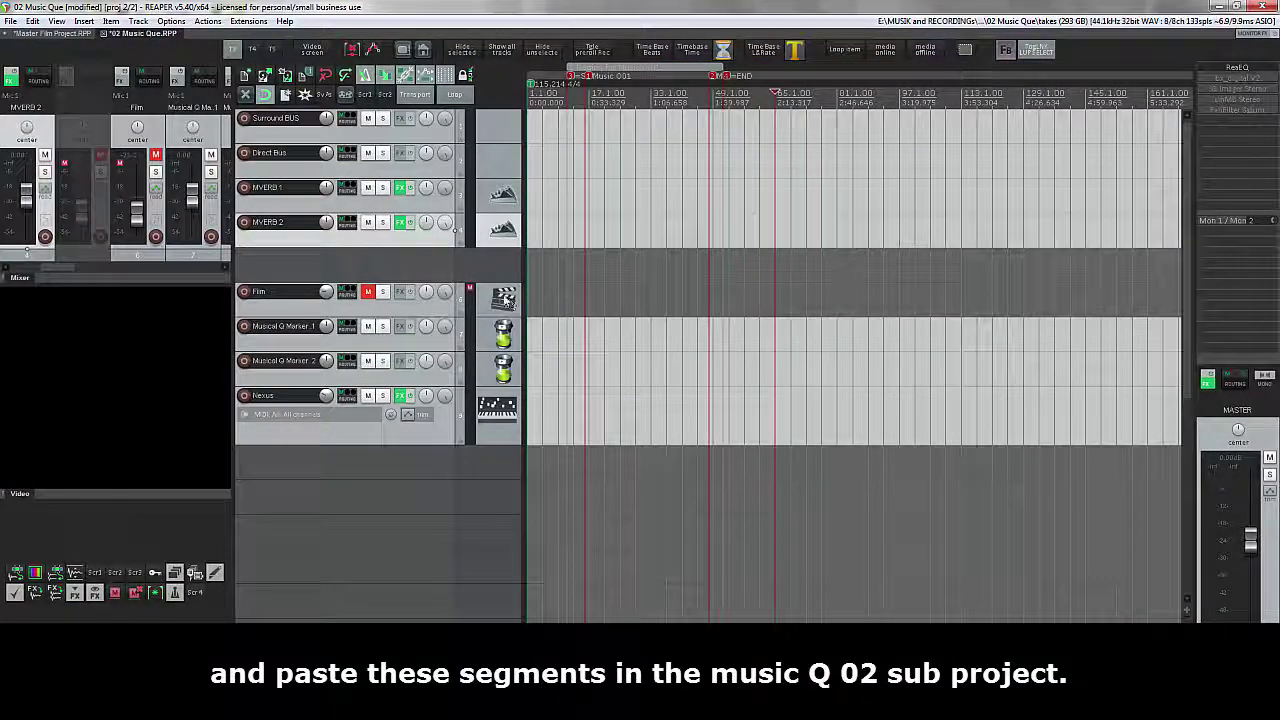
left_click(33, 21)
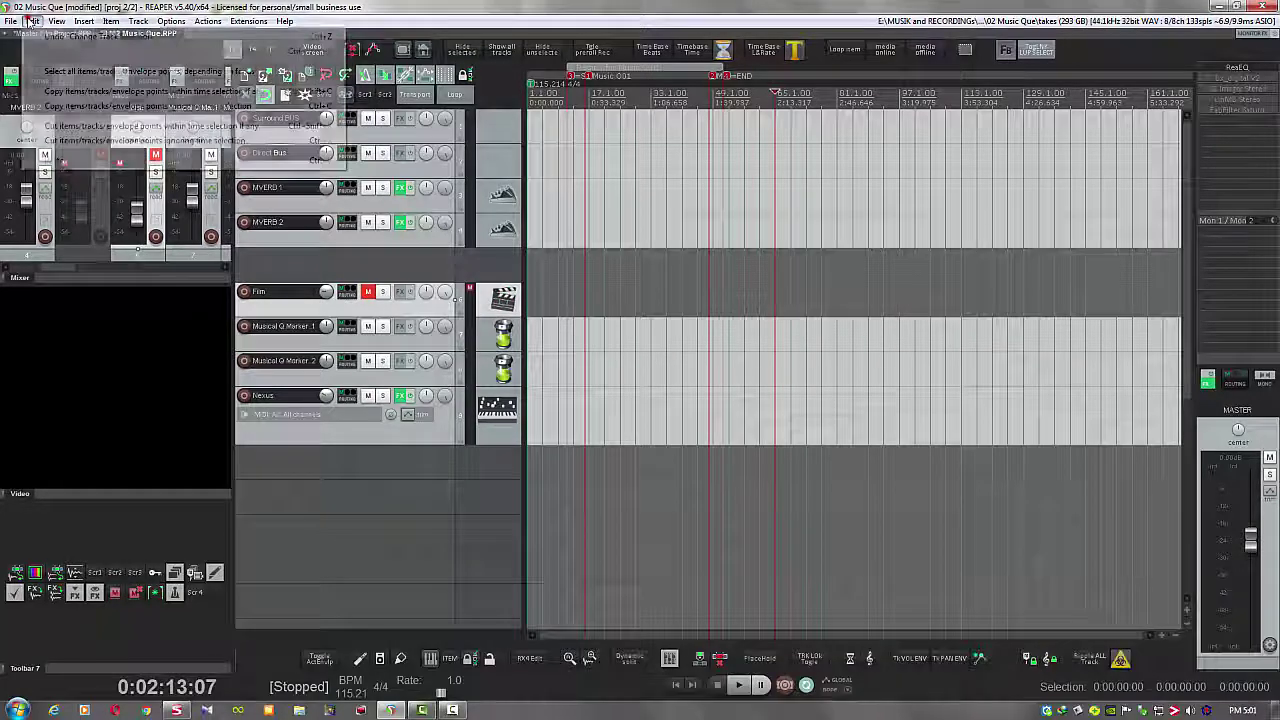
left_click(66, 161)
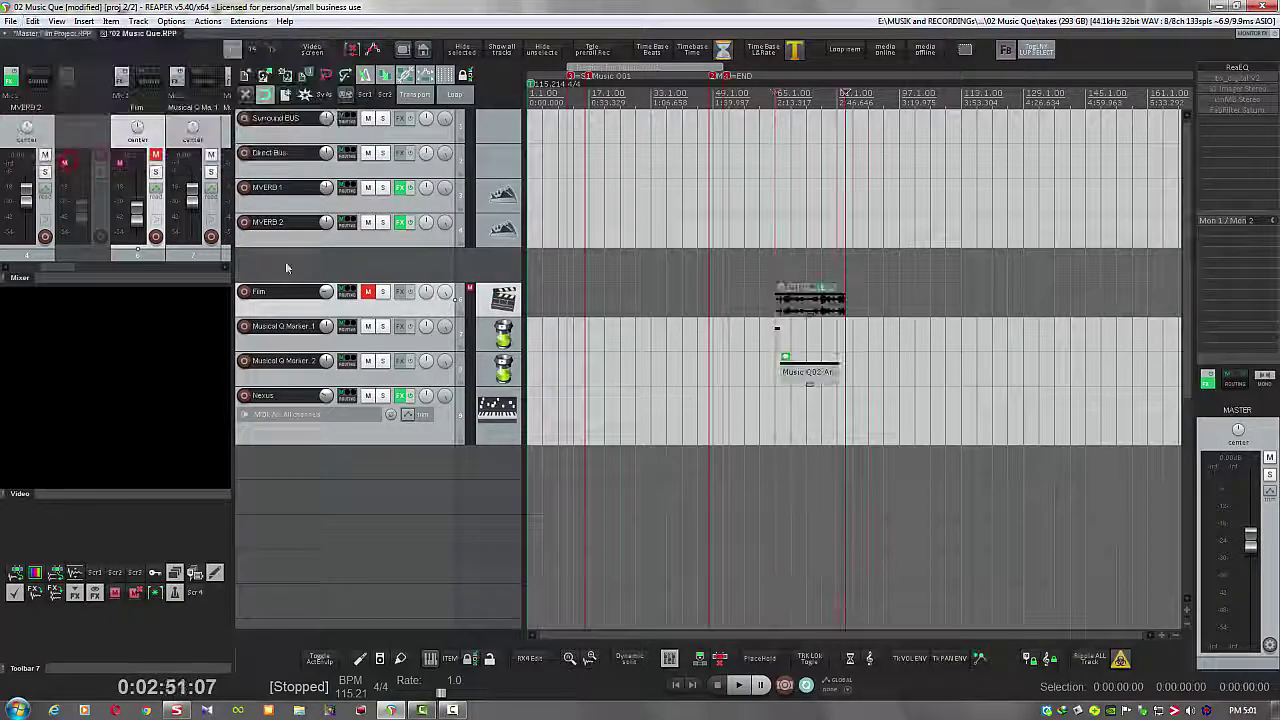
Group the pasted film clip, Music Q 01 and Music Q02 Anchor items so they stay in sync.
left_click(793, 421)
scroll(793, 421, "up", 8)
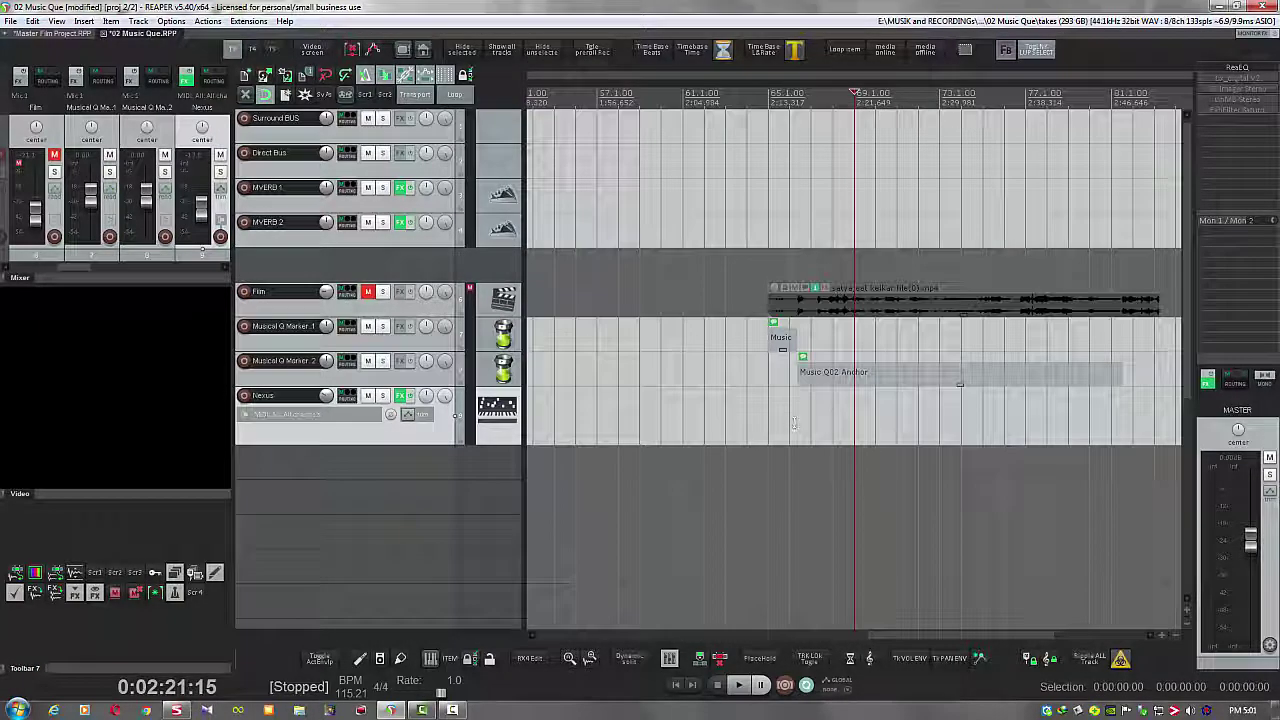
left_click_drag(789, 269, 1100, 420)
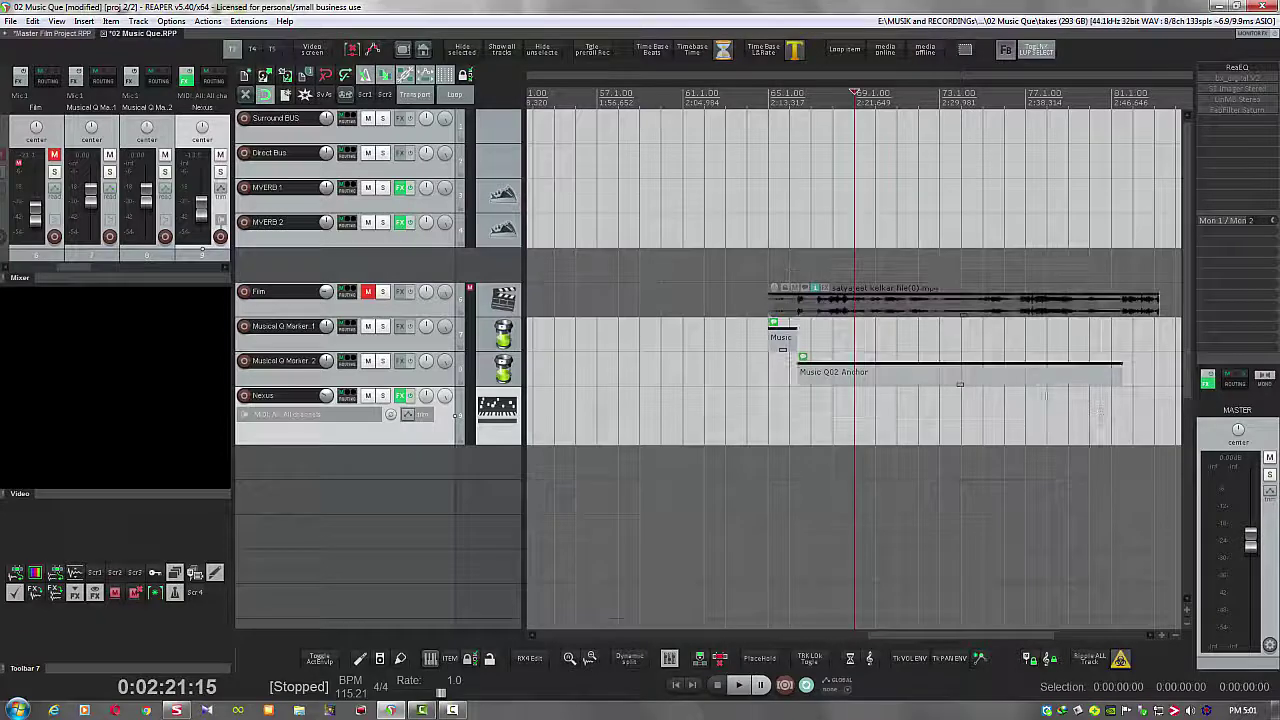
right_click(899, 313)
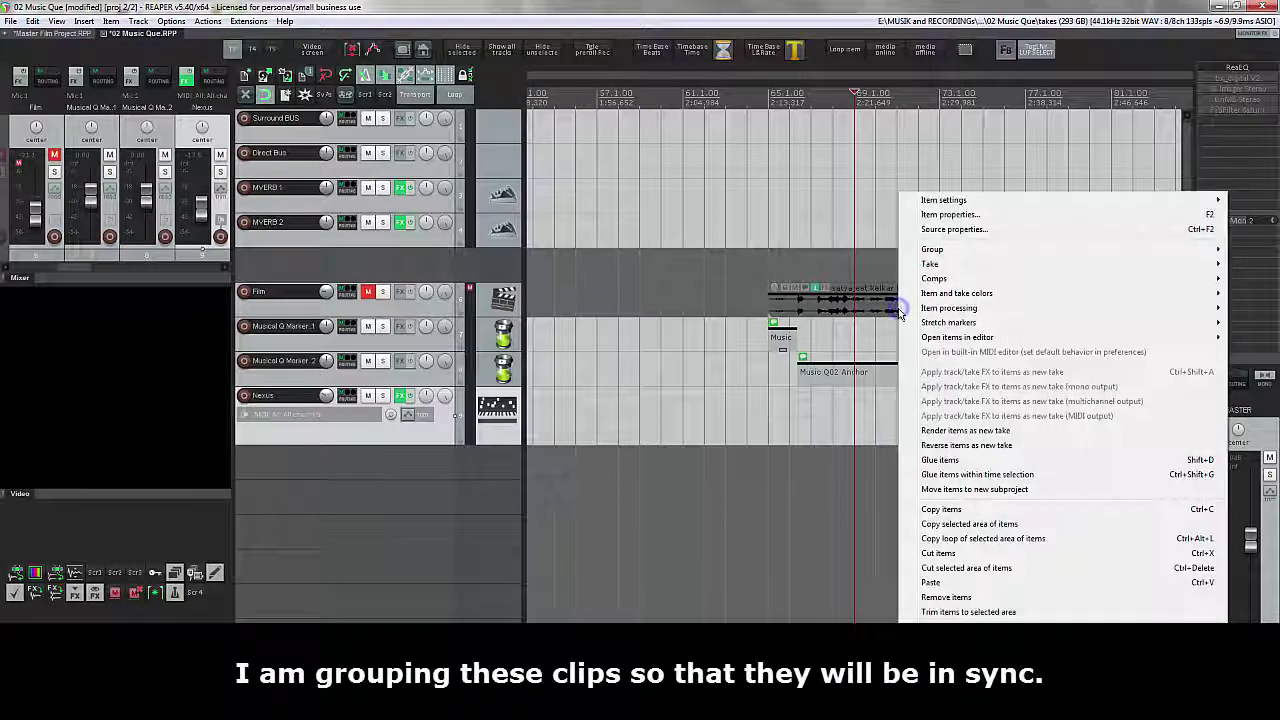
mouse_move(949, 256)
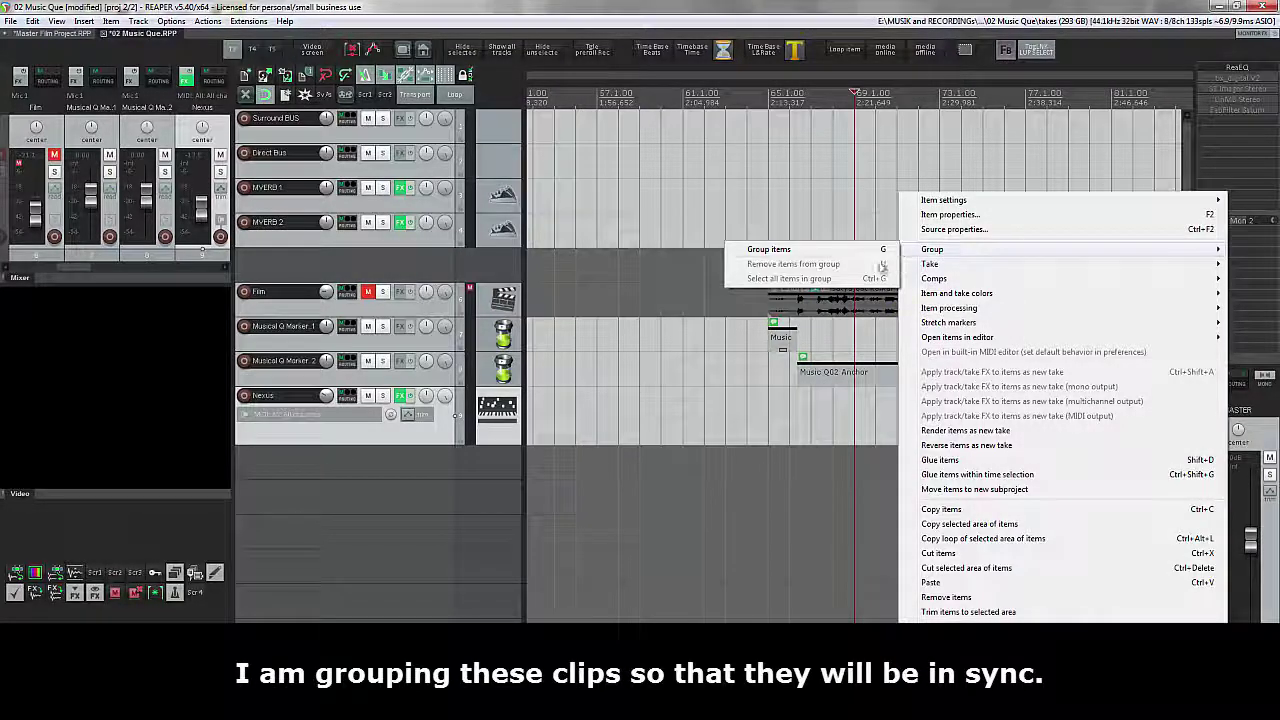
left_click(800, 250)
left_click(857, 435)
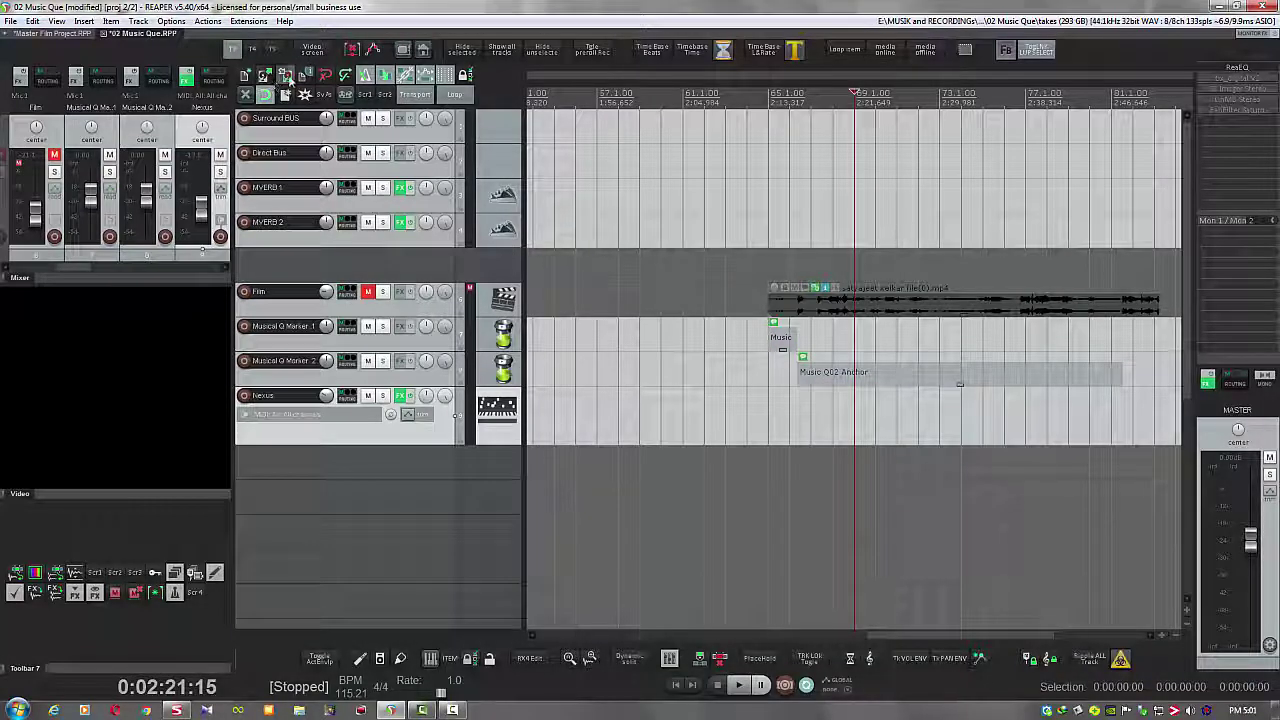
Unmute the Film track in the 02 Music Que project.
left_click(893, 413)
scroll(896, 412, "up", 1)
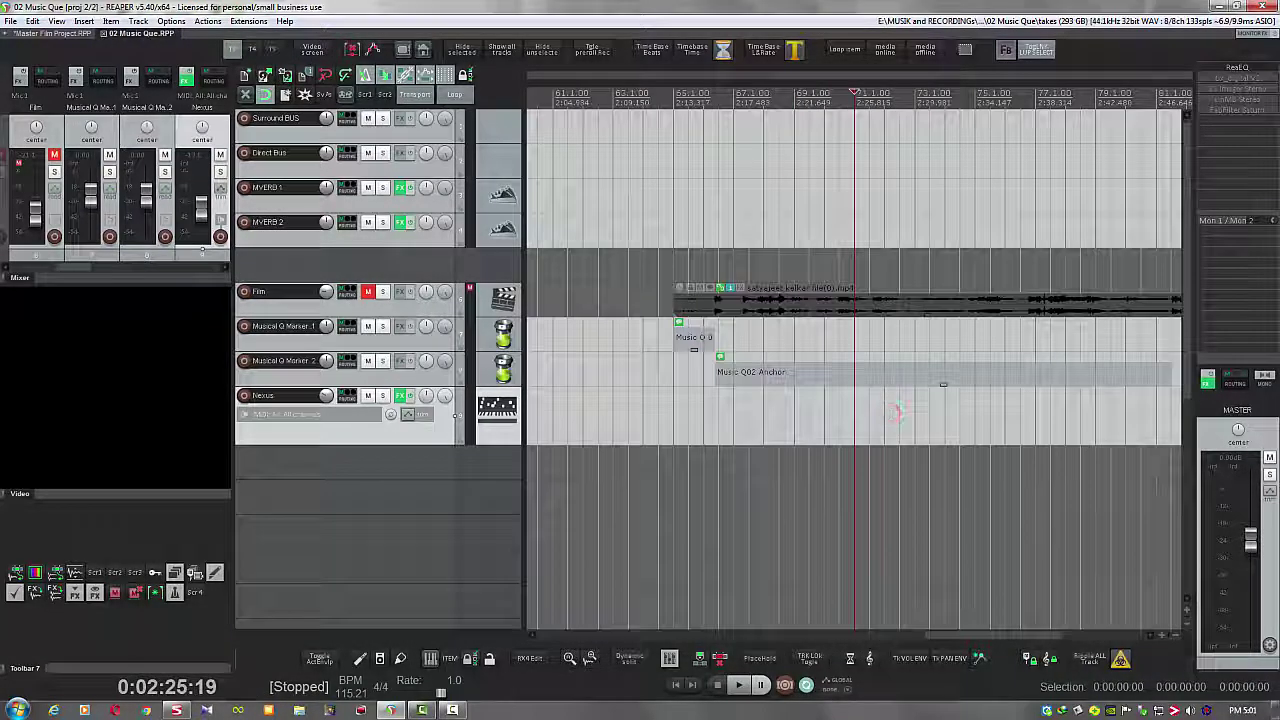
left_click(368, 292)
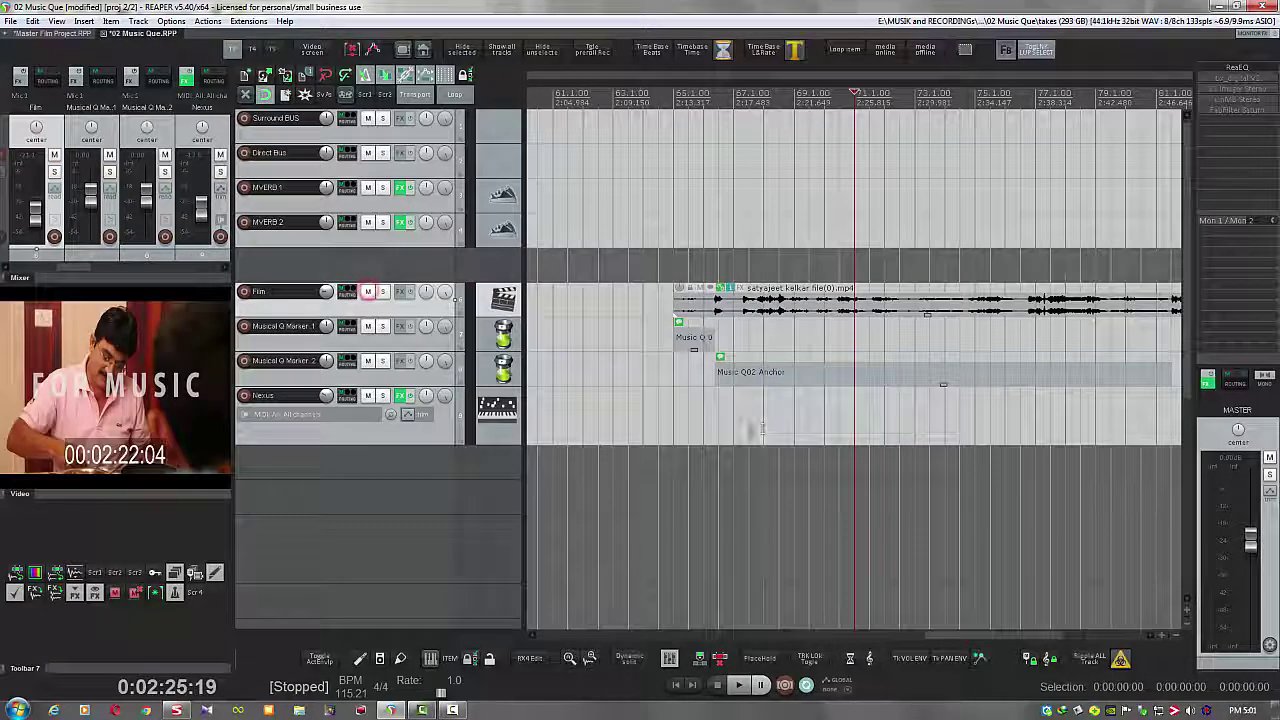
Insert a tempo marker at 57.1.00, ahead of the pasted clips, that starts a new measure with a 4/4 time signature.
left_click(745, 430)
scroll(740, 430, "up", 1)
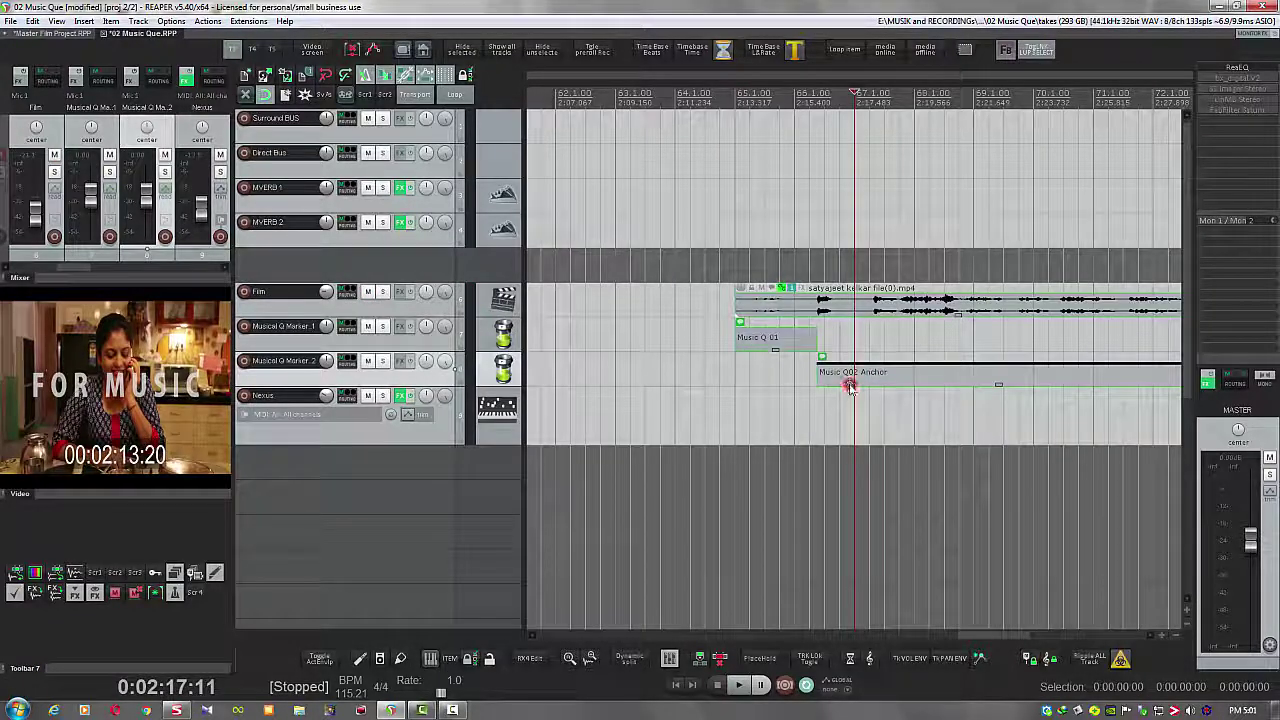
scroll(850, 390, "up", 1)
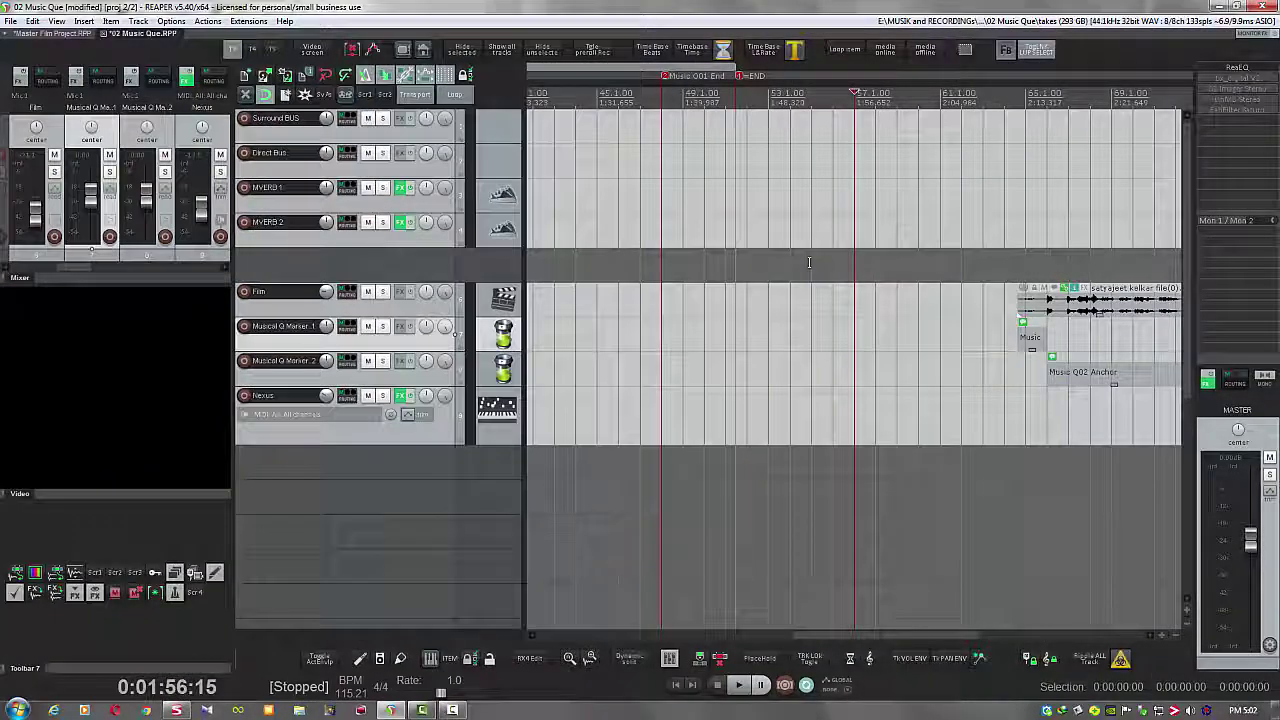
key("shift+c")
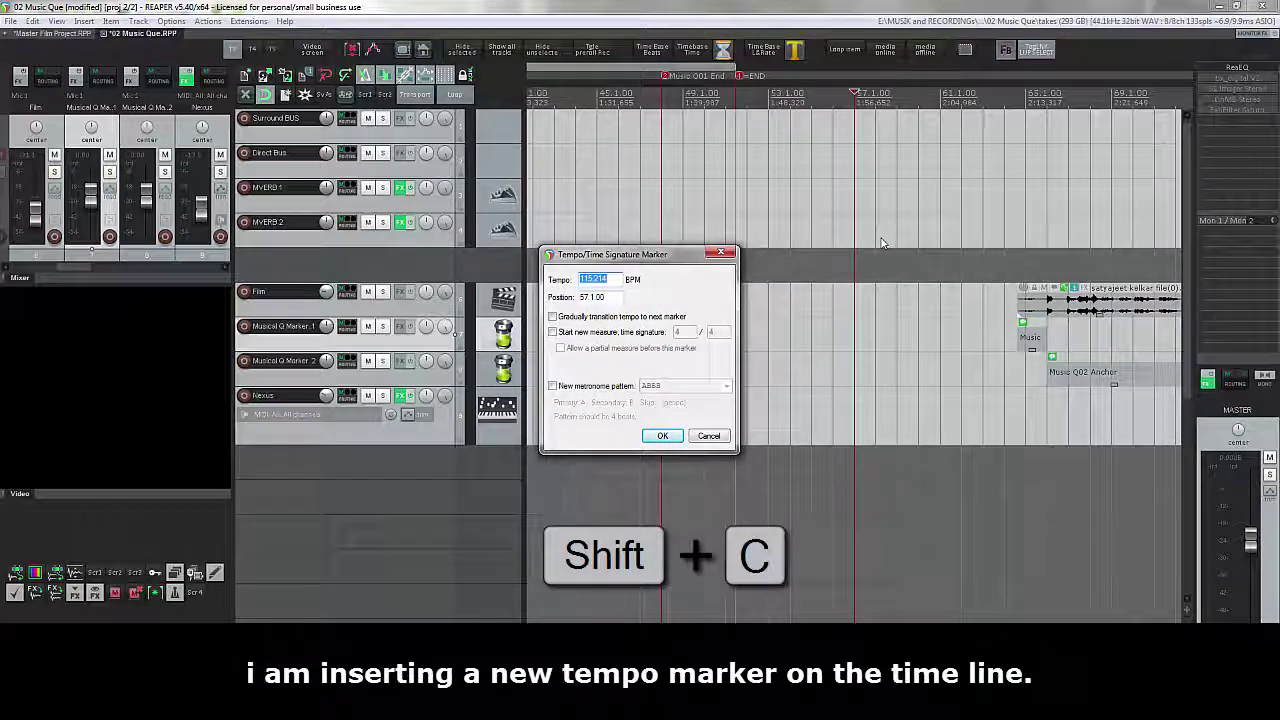
left_click(640, 333)
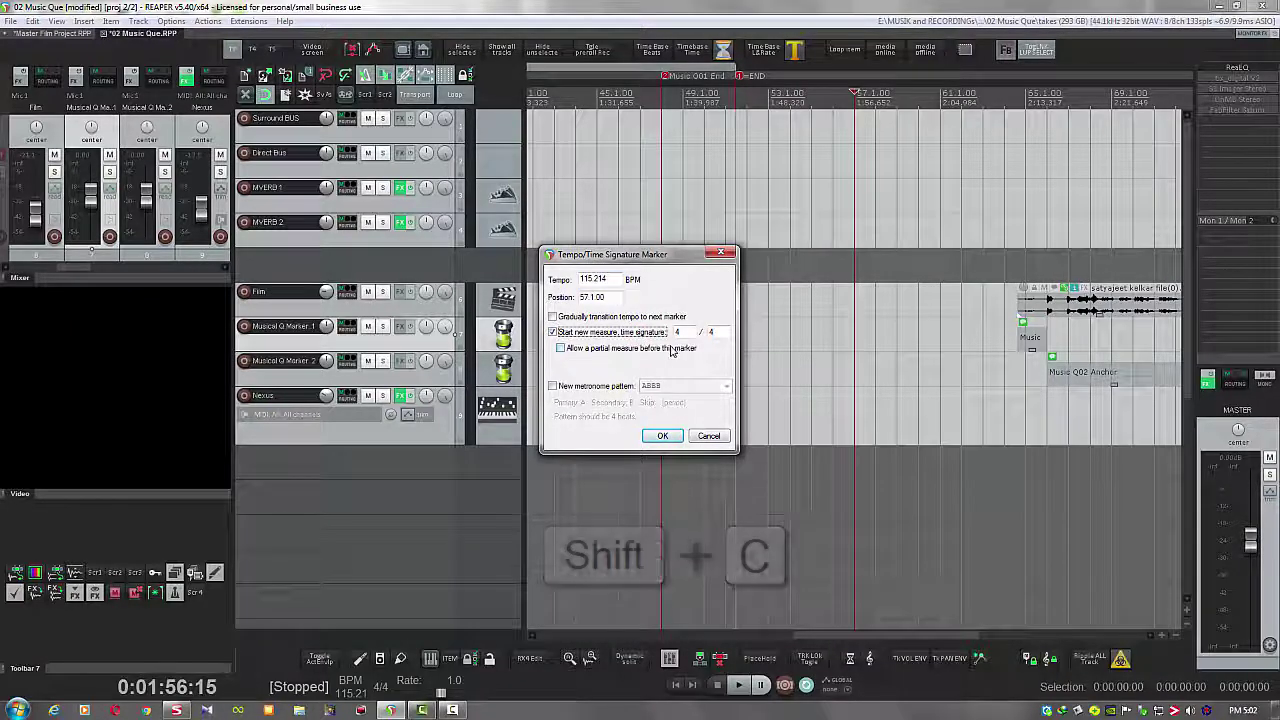
left_click(660, 436)
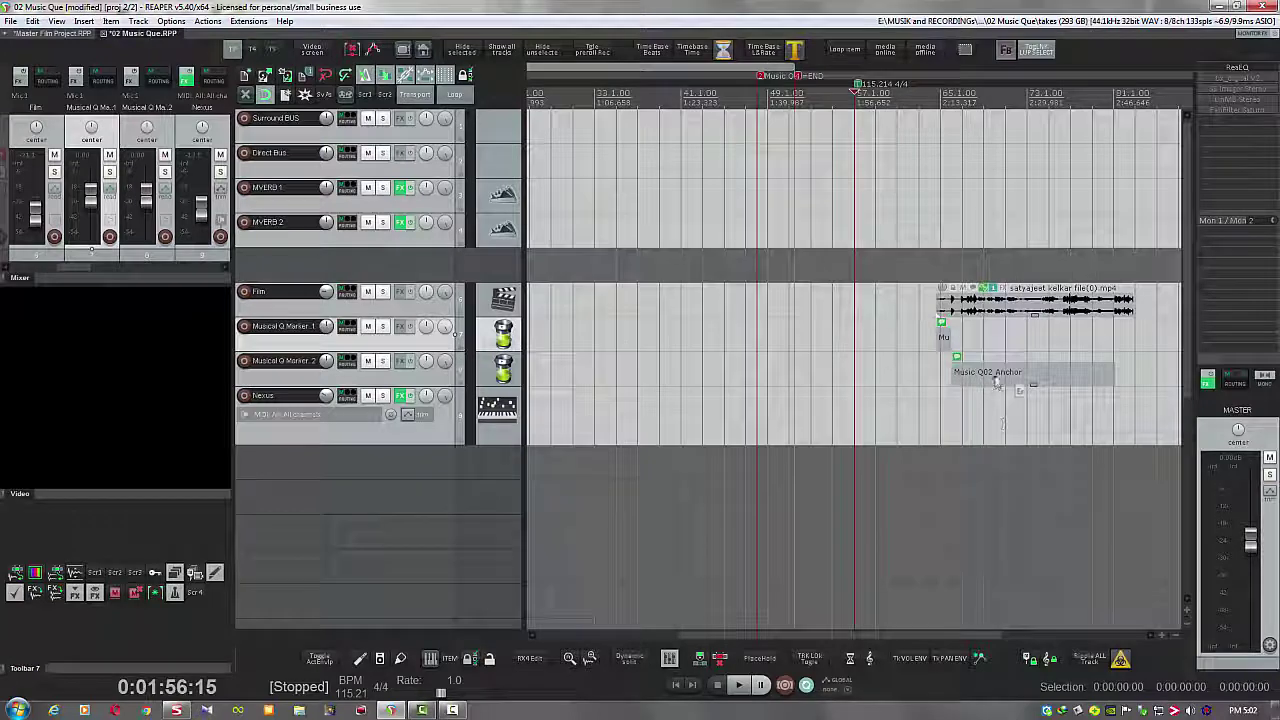
Match the time selection to the Music Q02 Anchor item and calculate its tempo for 24 bars in 3/4.
left_click(1005, 430)
scroll(990, 400, "up", 5)
scroll(987, 386, "down", 2)
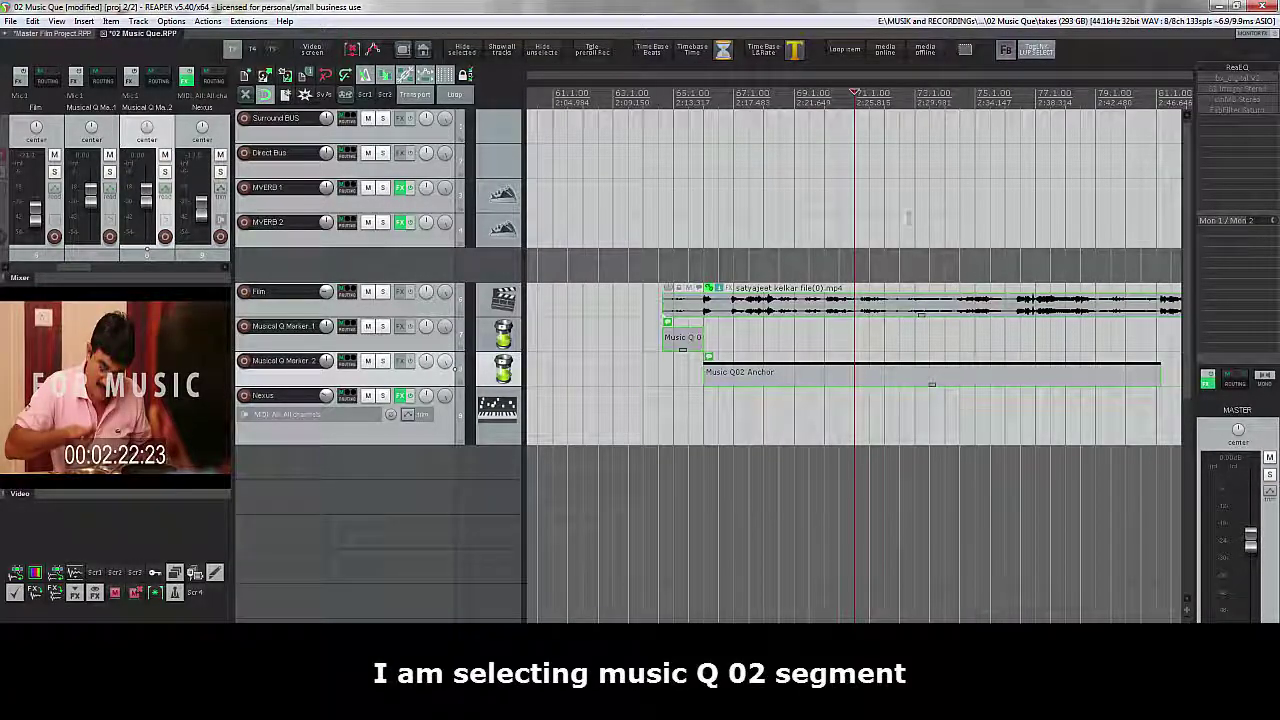
right_click(843, 101)
left_click(883, 139)
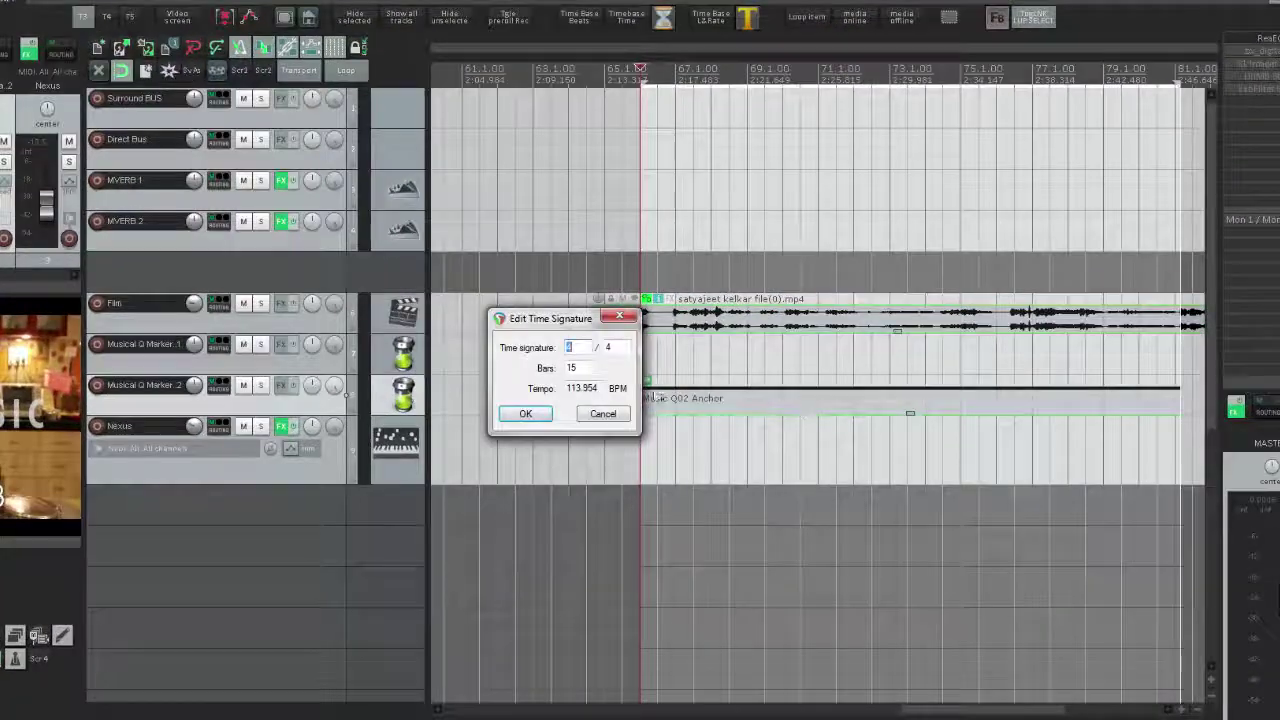
type("4")
key("Tab")
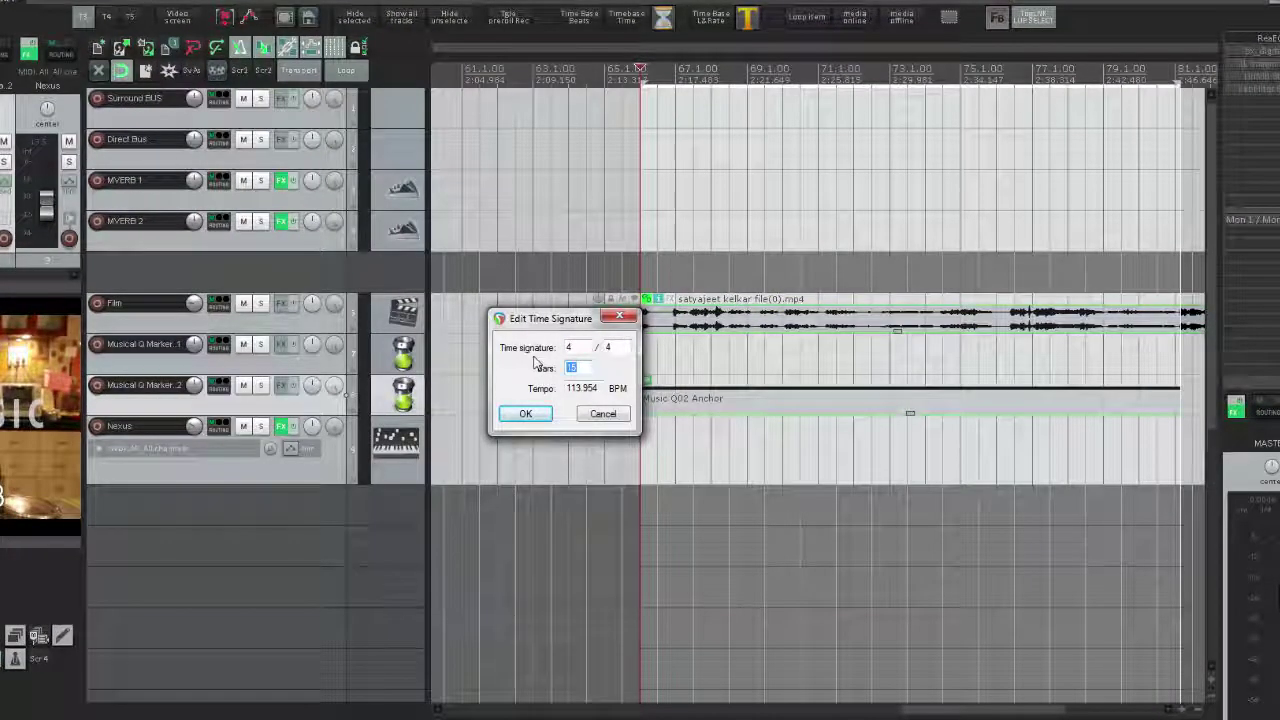
left_click_drag(577, 346, 557, 347)
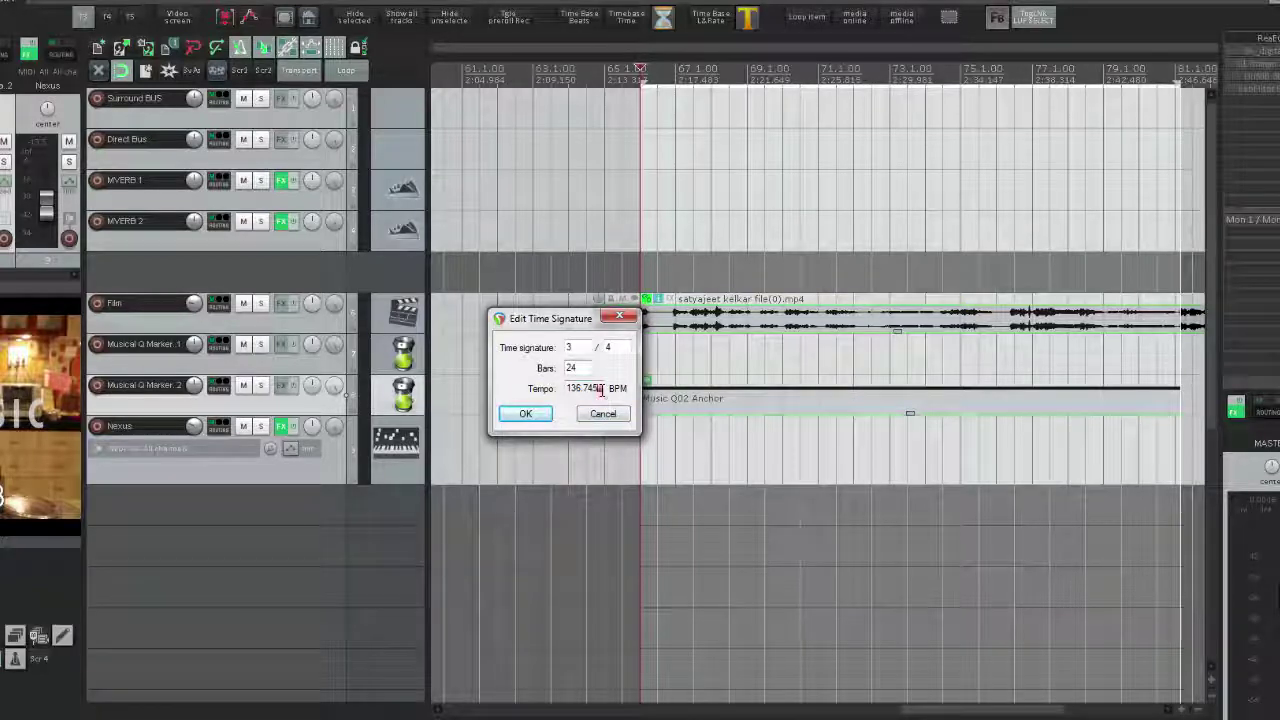
Copy the calculated 136.745 BPM tempo and close the Edit Time Signature dialog without applying it.
right_click(587, 392)
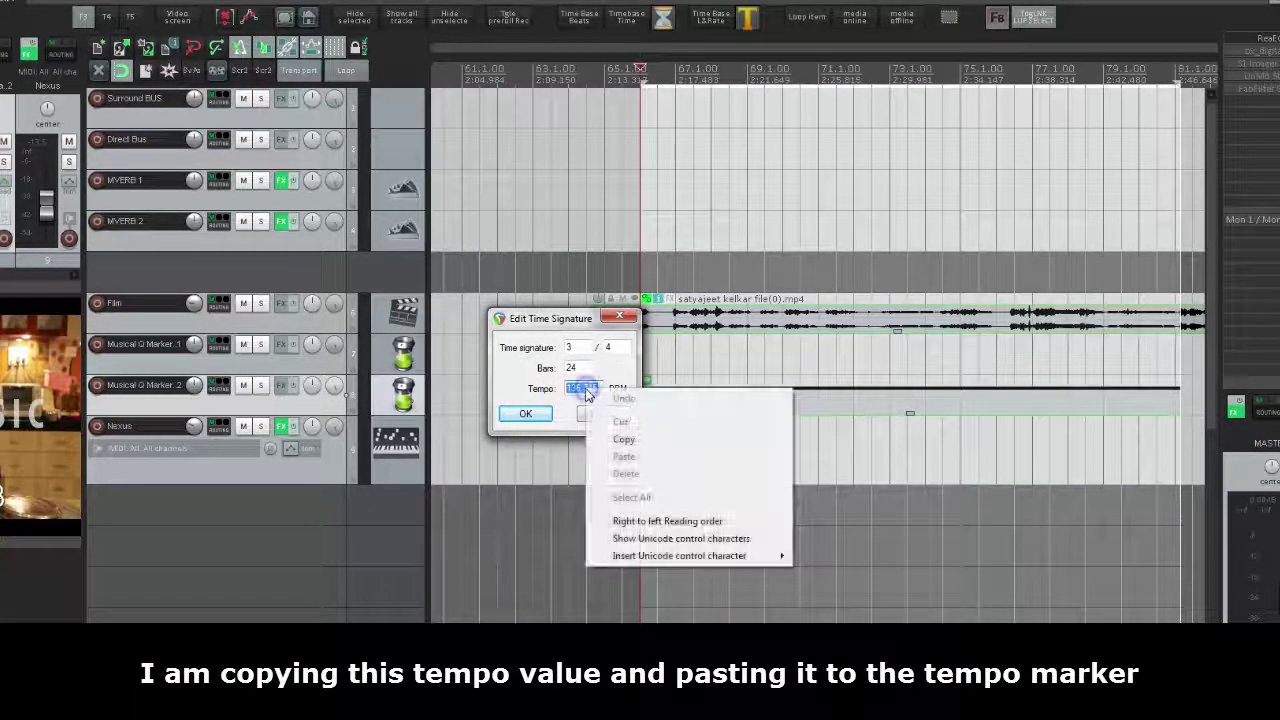
left_click(624, 441)
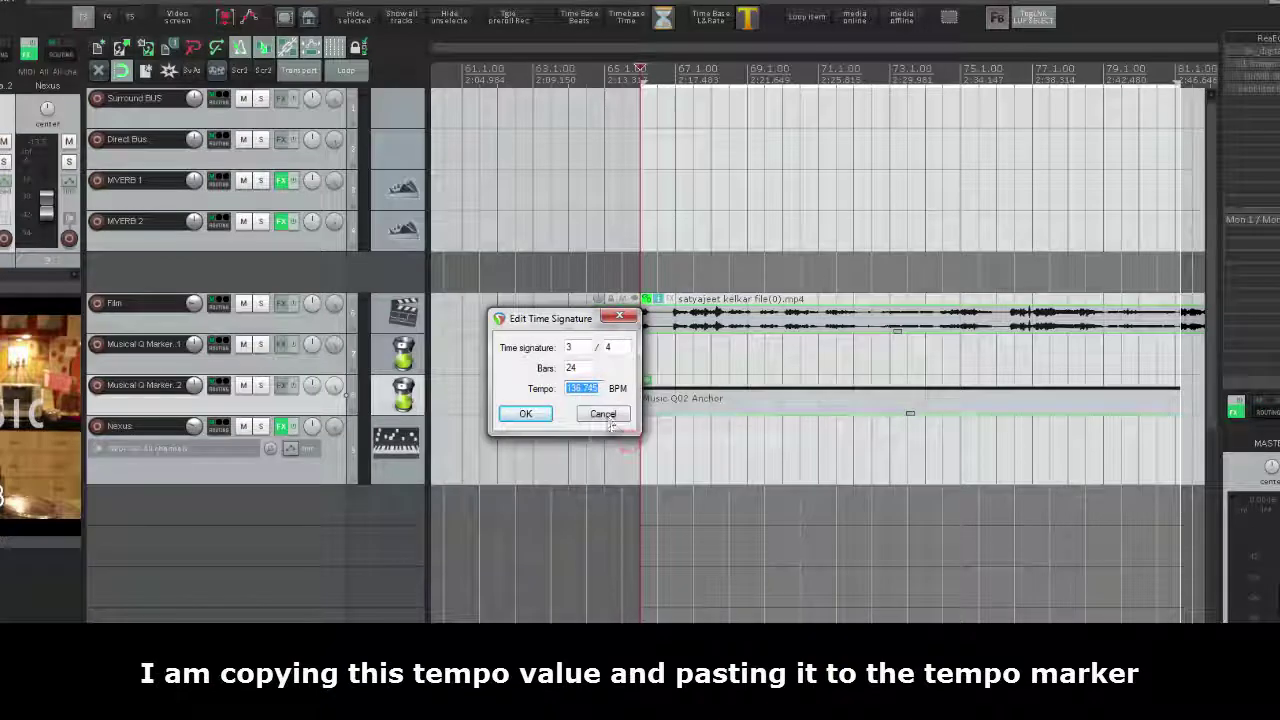
left_click(603, 414)
Set the tempo marker at 57.1.00 to 136.745 BPM with a 3/4 time signature.
scroll(606, 414, "left", 5)
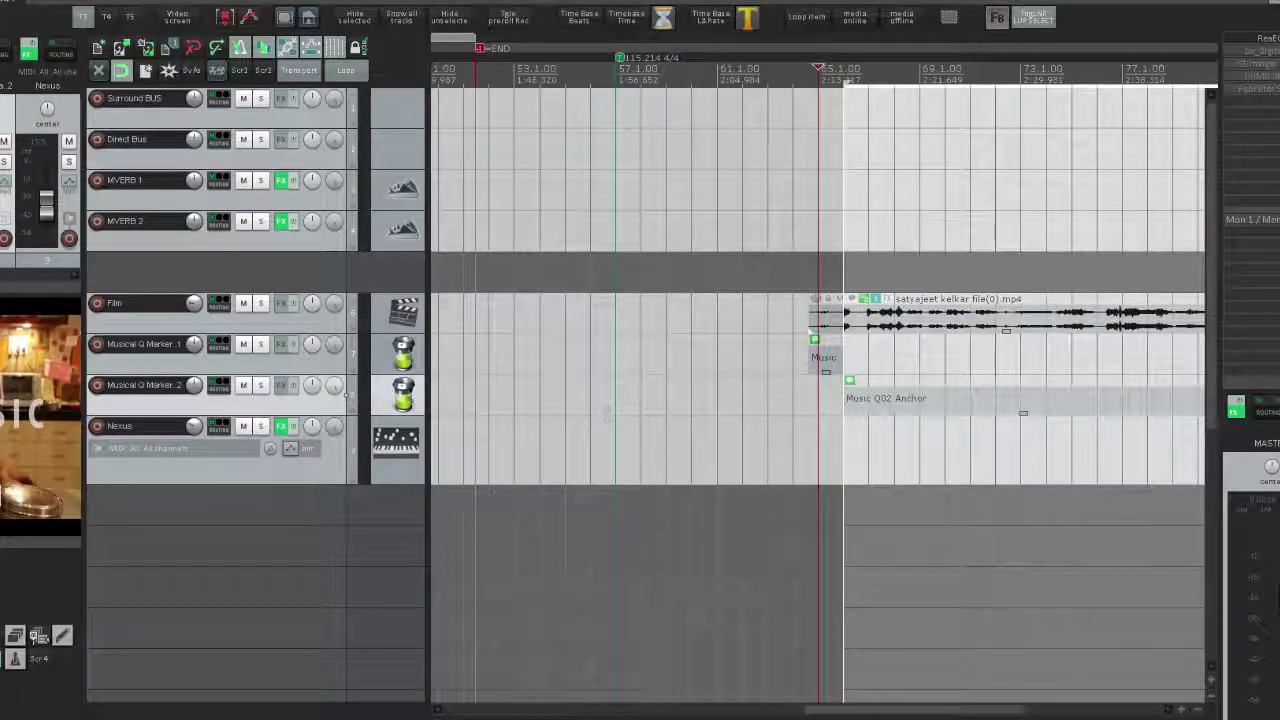
right_click(620, 58)
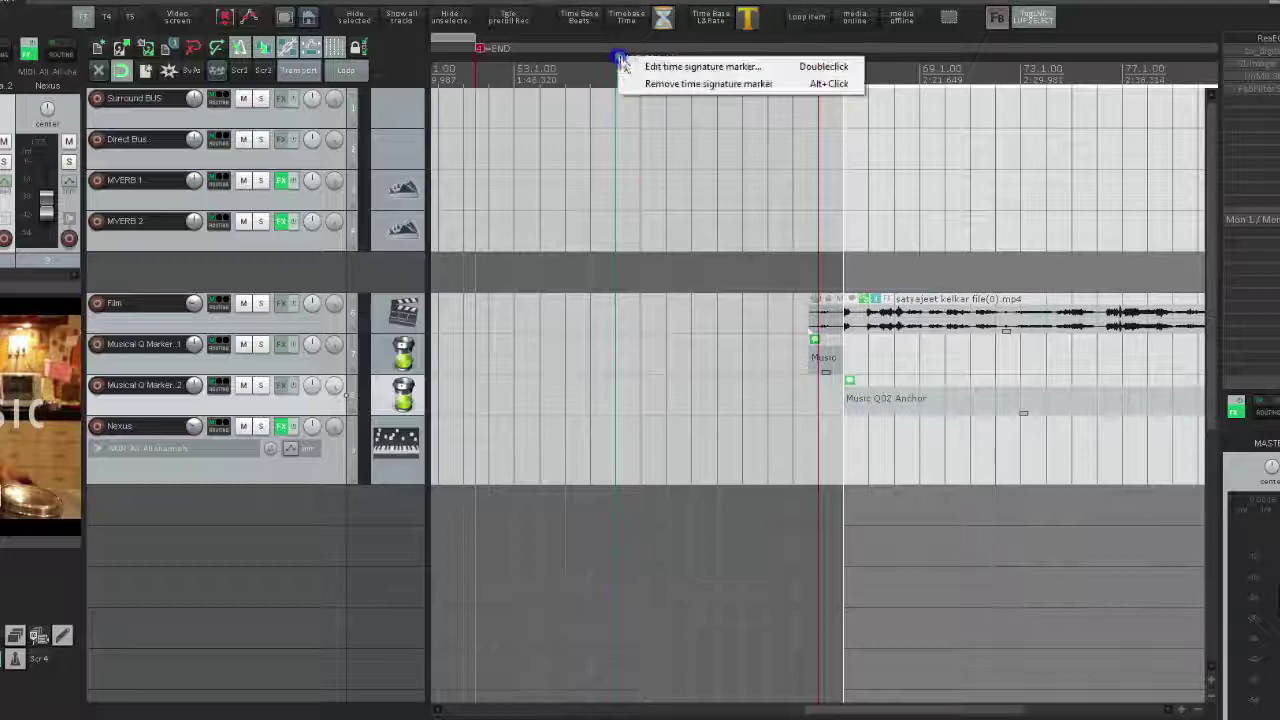
left_click(642, 66)
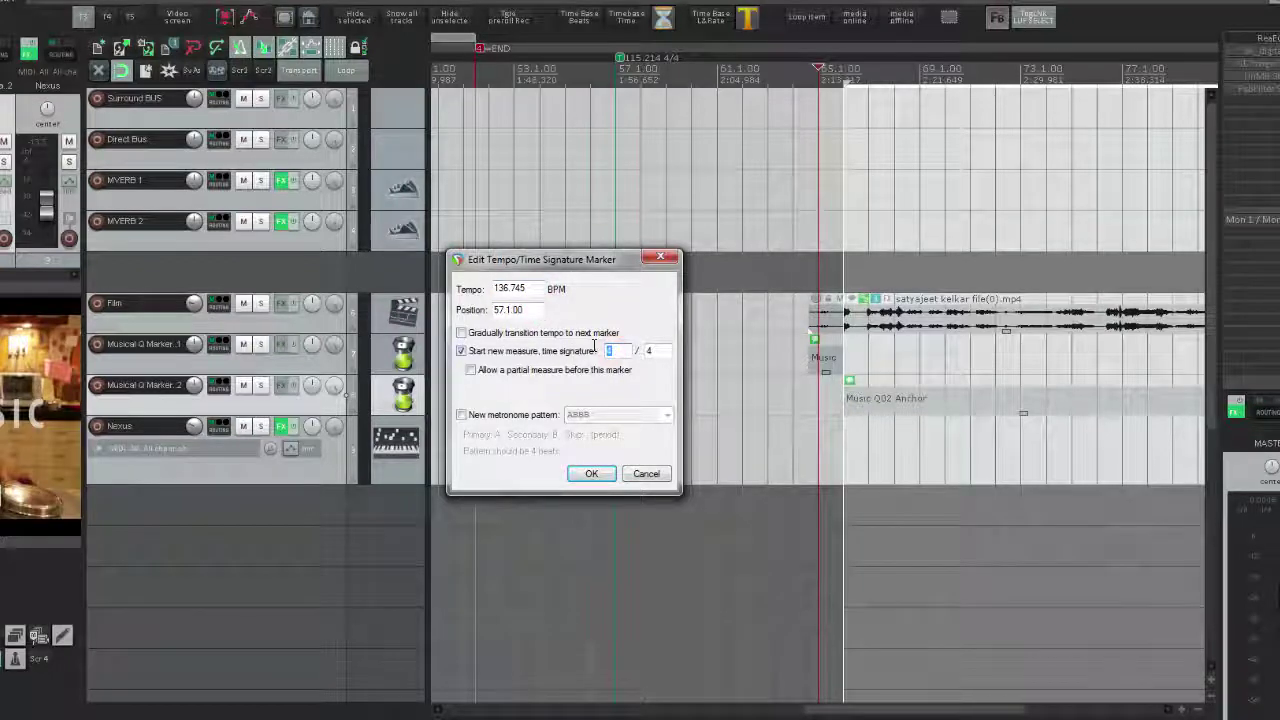
left_click(591, 473)
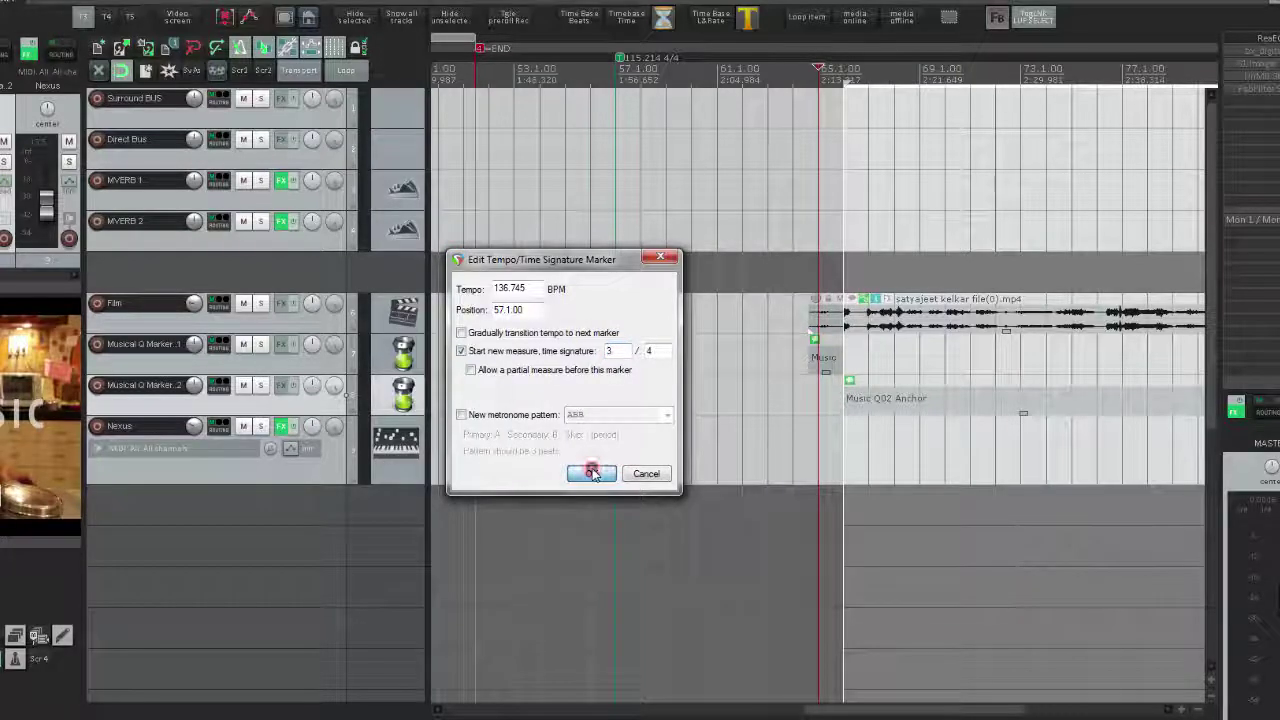
Clear the time selection and move the grouped clips so the Music Q02 Anchor starts on the nearest measure, 71.1.00.
left_click(845, 457)
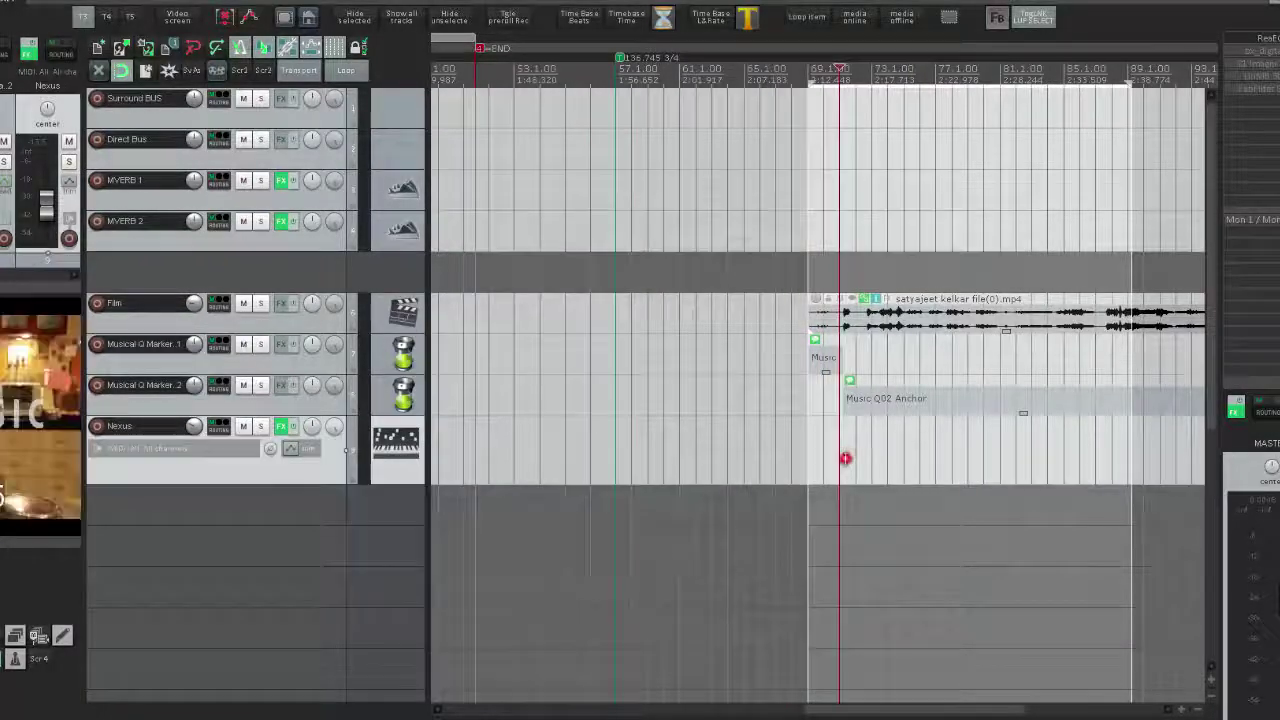
scroll(845, 457, "up", 2)
scroll(845, 457, "down", 3)
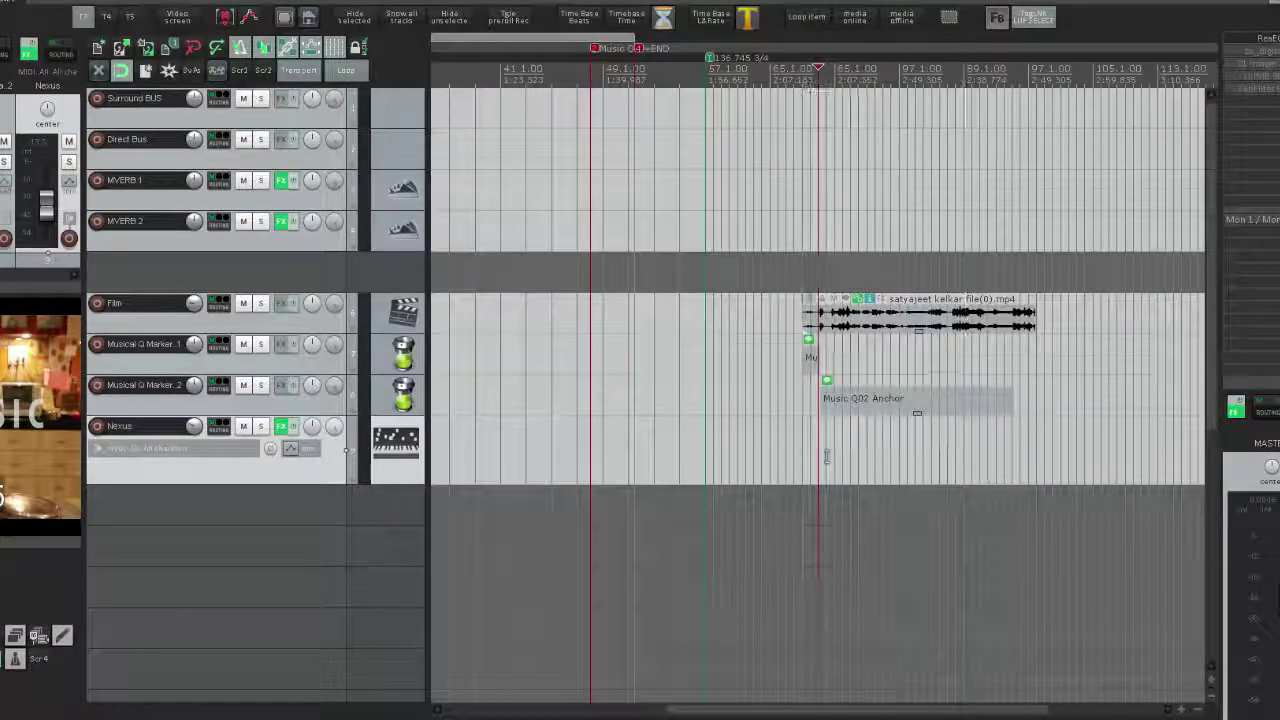
left_click(826, 455)
scroll(826, 455, "up", 2)
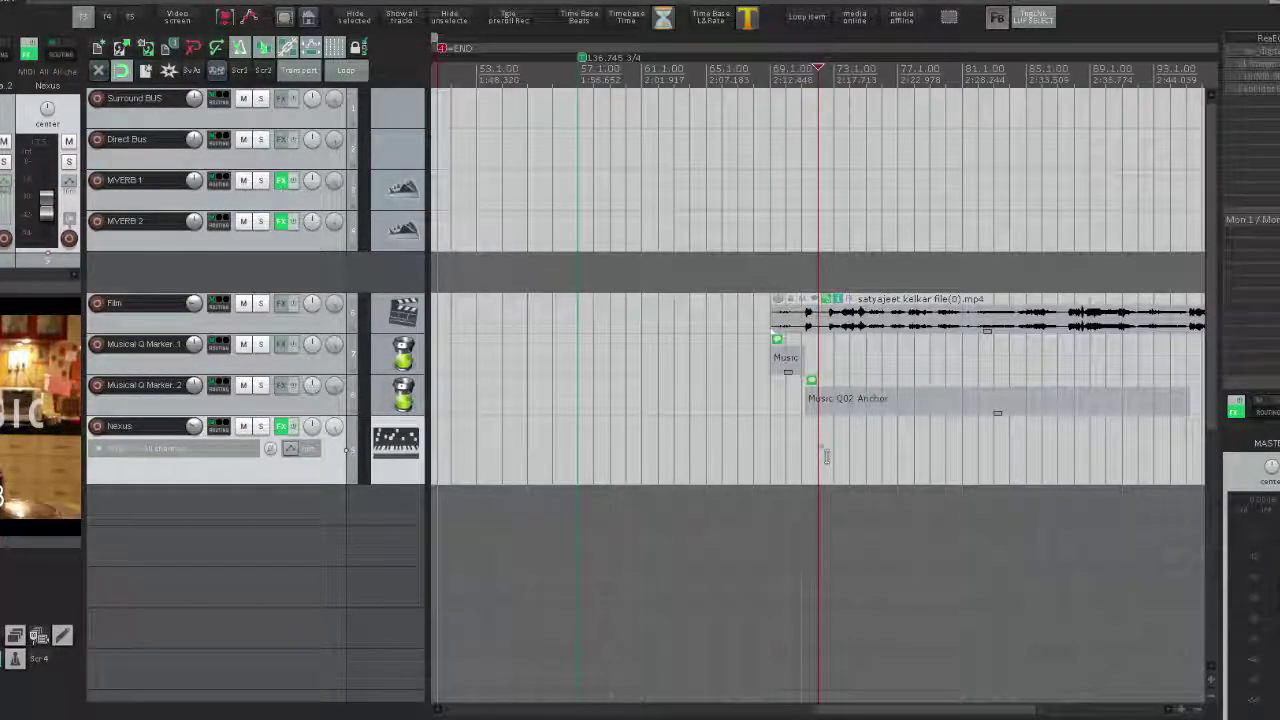
scroll(826, 457, "up", 3)
scroll(818, 452, "up", 4)
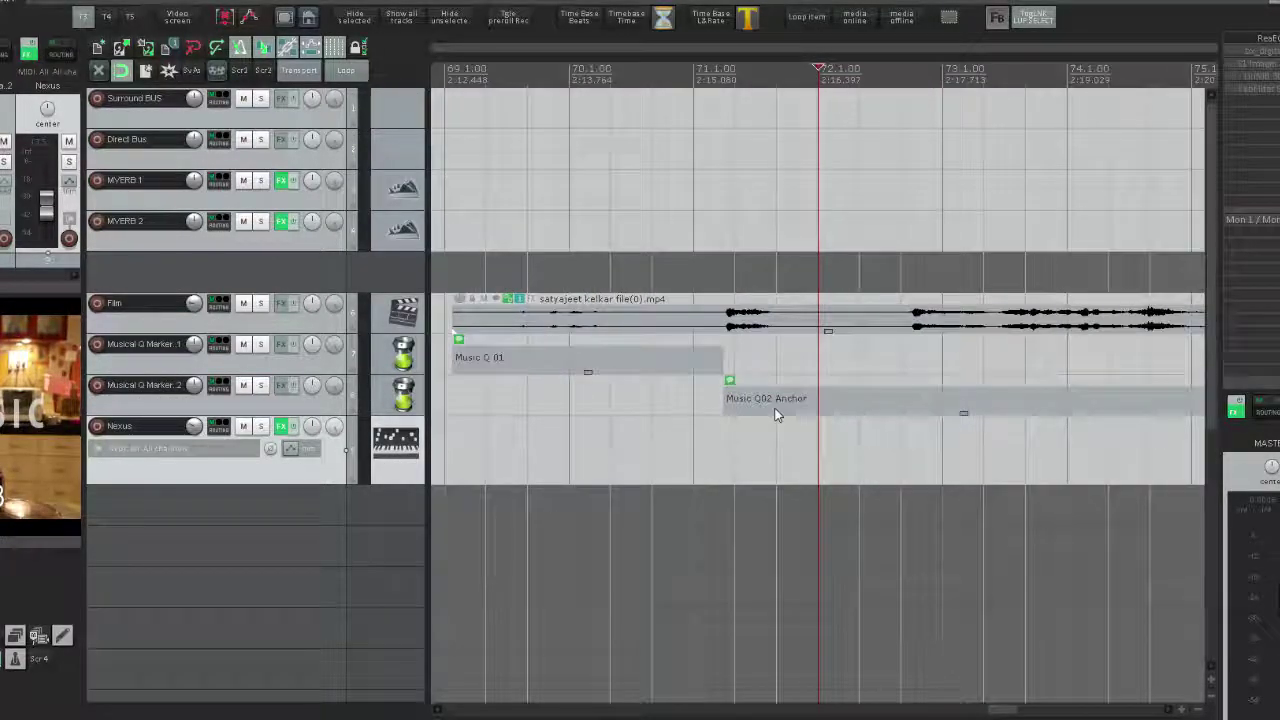
left_click(703, 441)
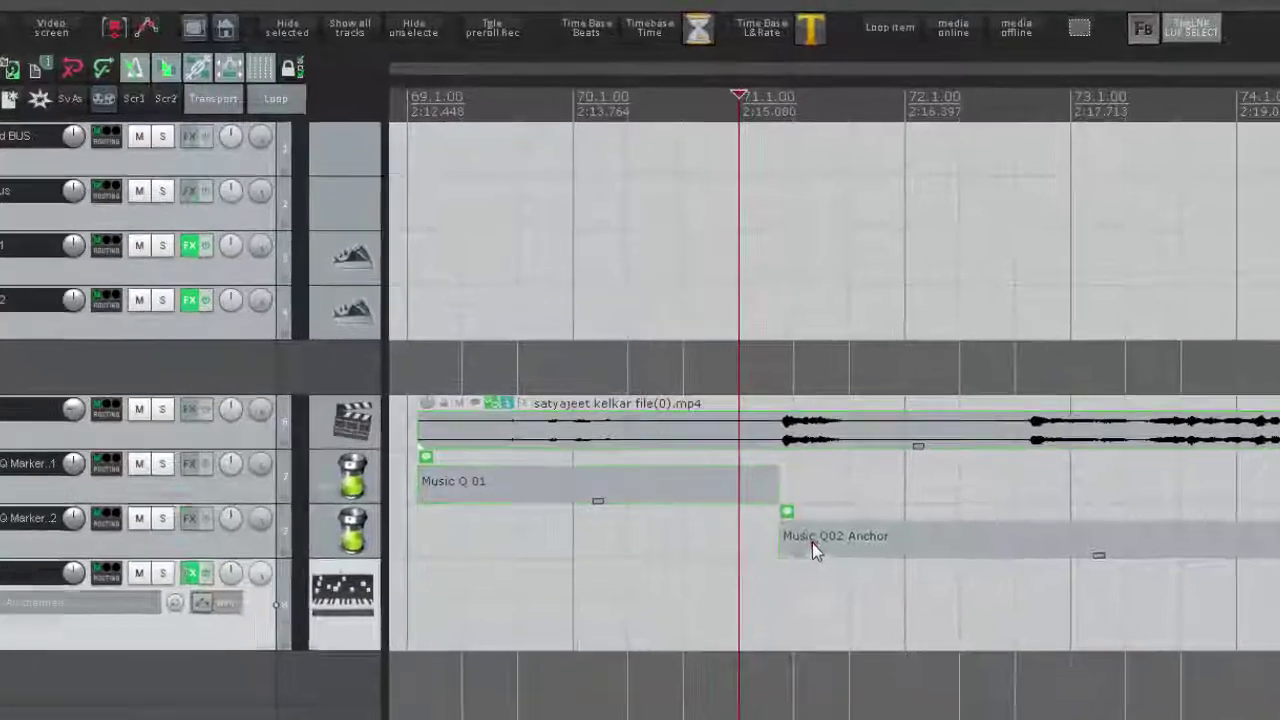
left_click(748, 403)
scroll(838, 558, "up", 3)
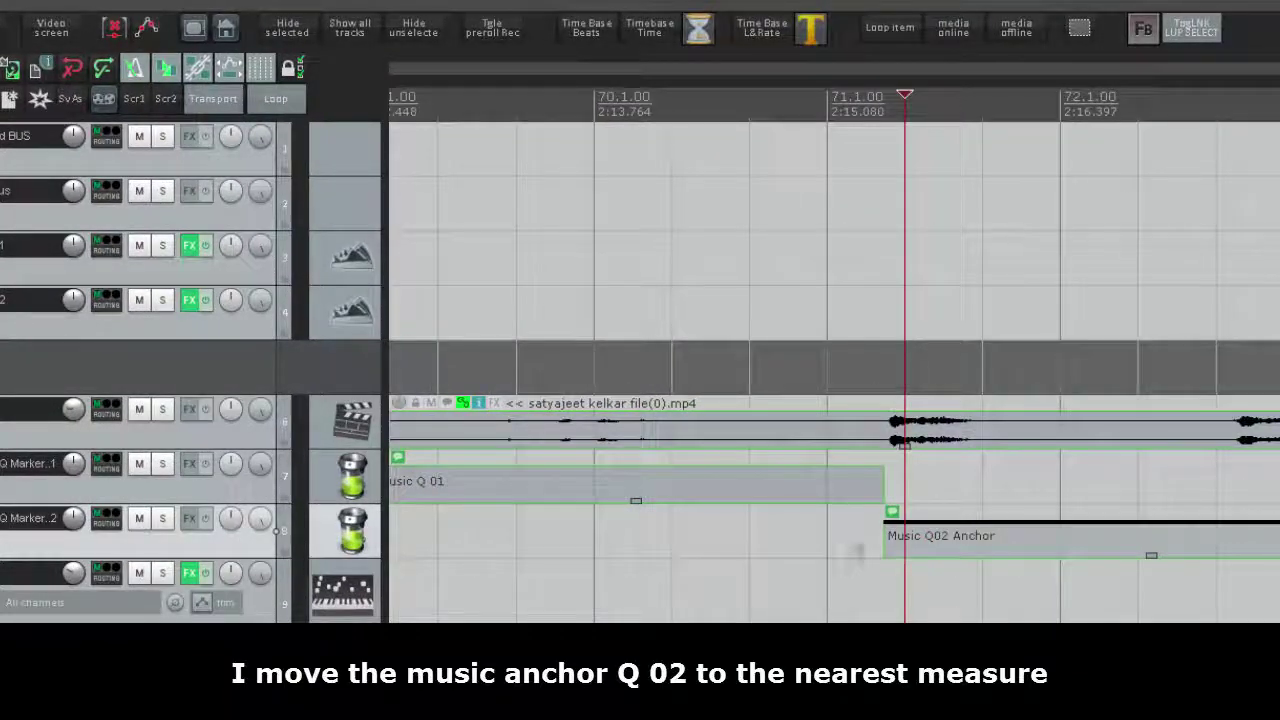
left_click_drag(933, 557, 885, 552)
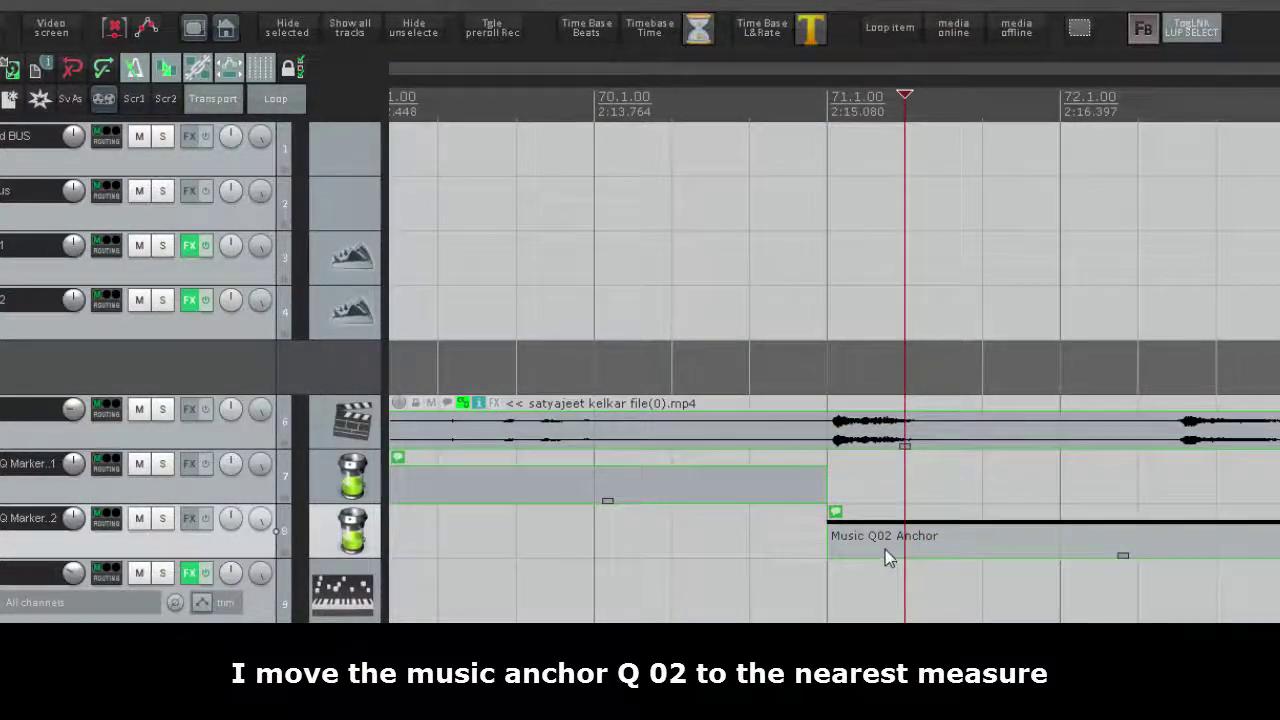
Insert a marker named Music Q02 at 71.1.00, where the Music Q02 Anchor item starts.
scroll(876, 553, "down", 4)
scroll(876, 553, "down", 6)
left_click(887, 581)
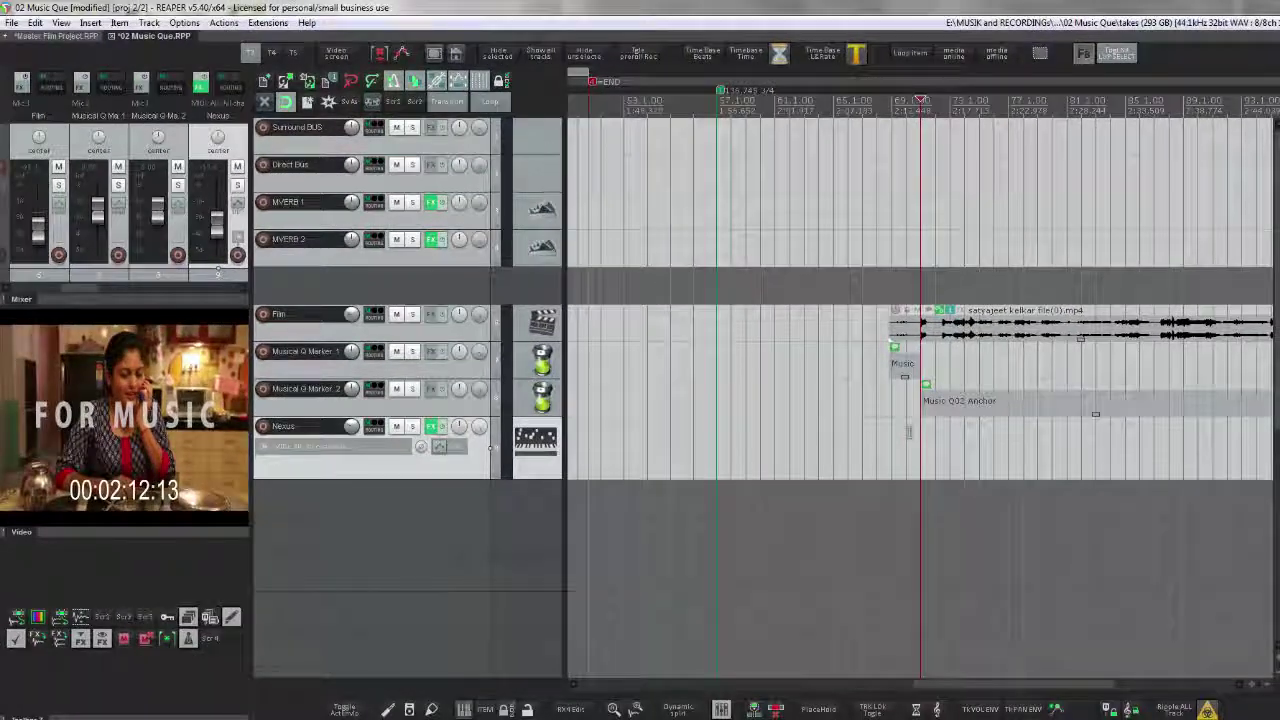
scroll(908, 432, "down", 2)
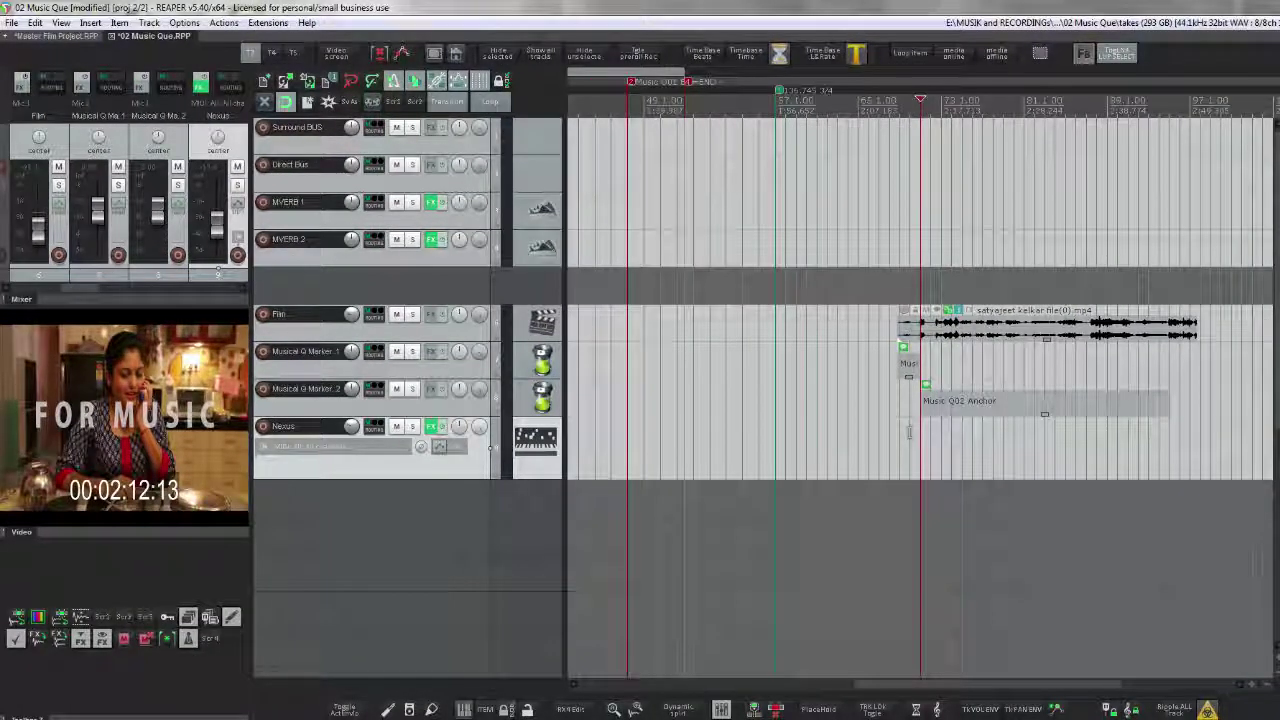
scroll(908, 432, "up", 2)
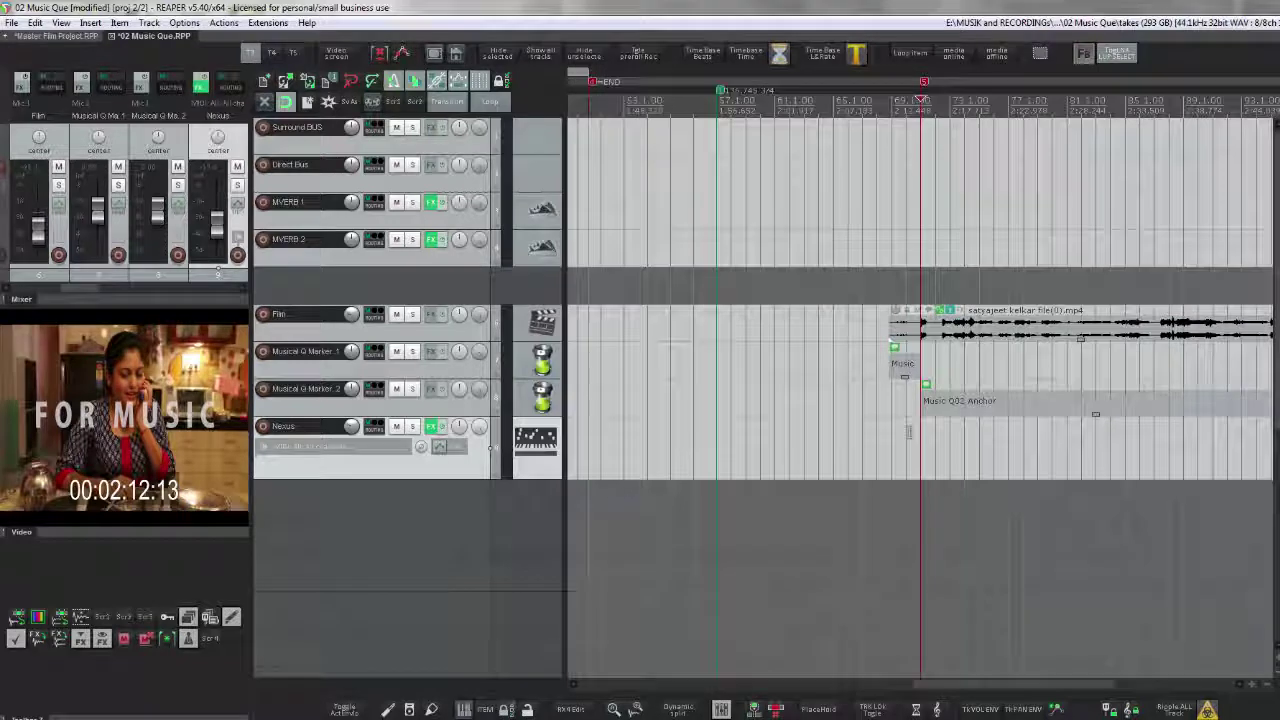
right_click(936, 86)
left_click(962, 91)
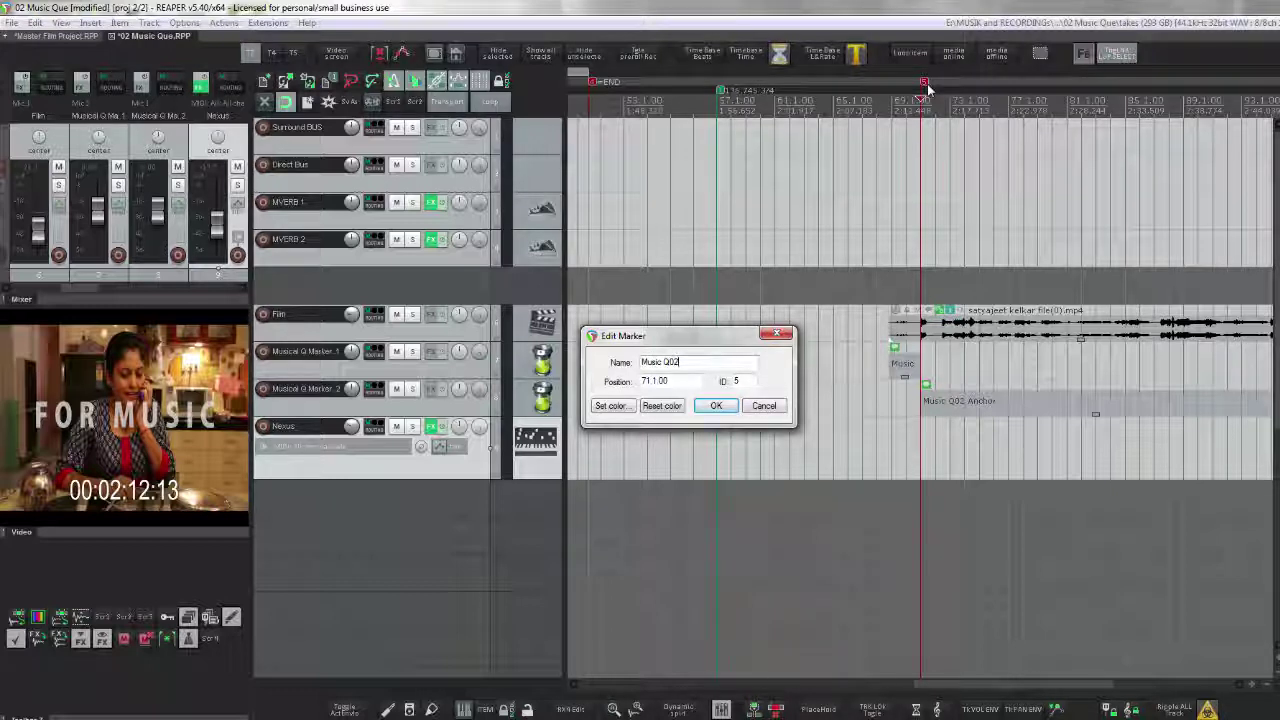
left_click(718, 407)
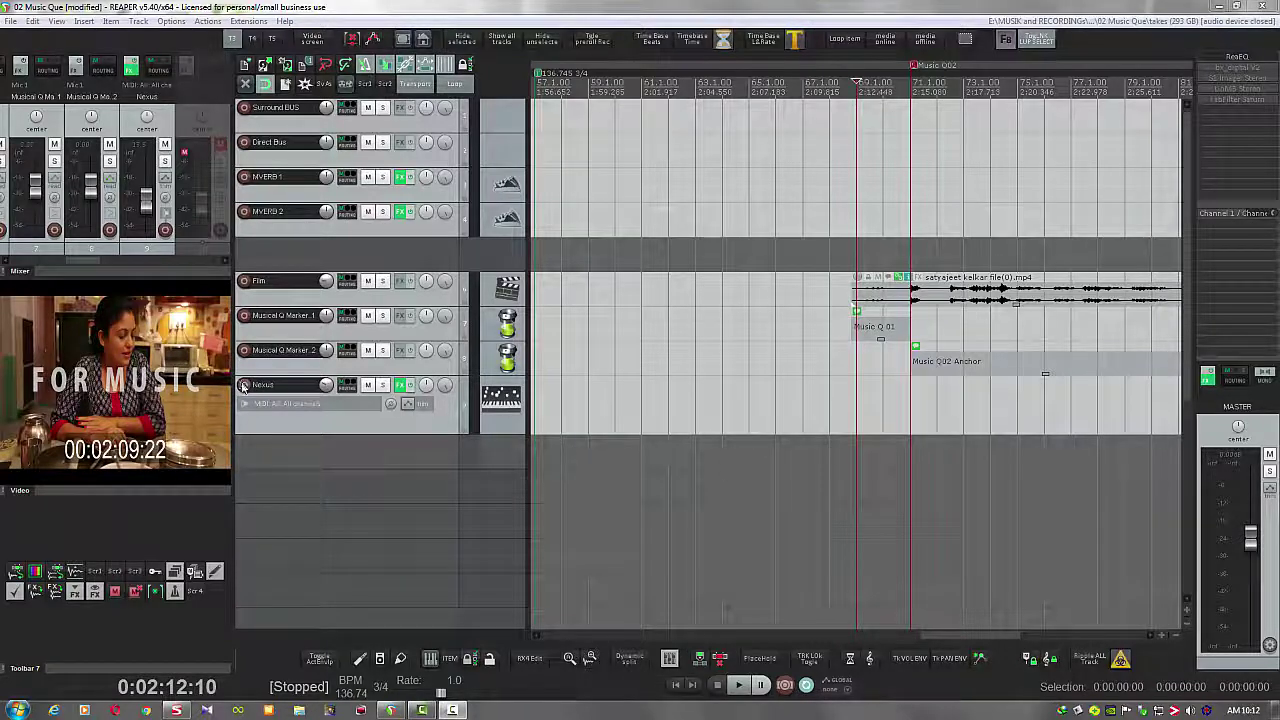
Arm the Nexus track, start playback around measure 67 and record a MIDI part over the film segment.
left_click(345, 418)
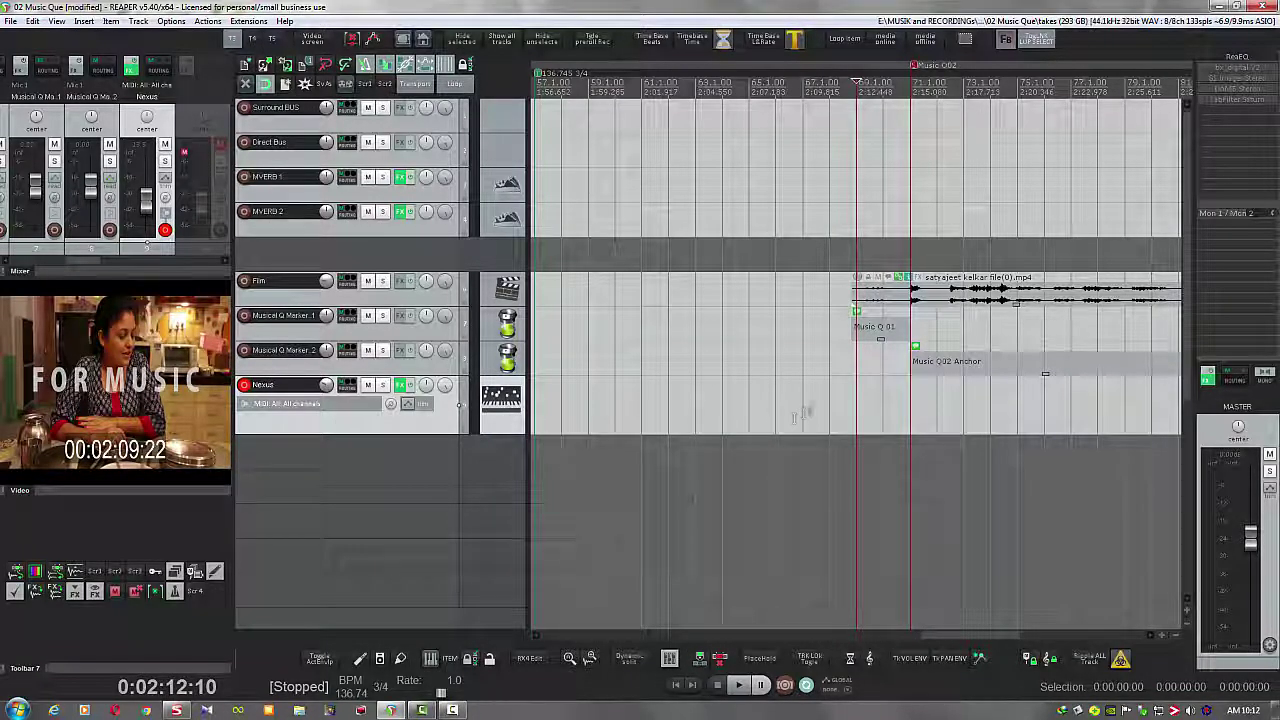
left_click(802, 416)
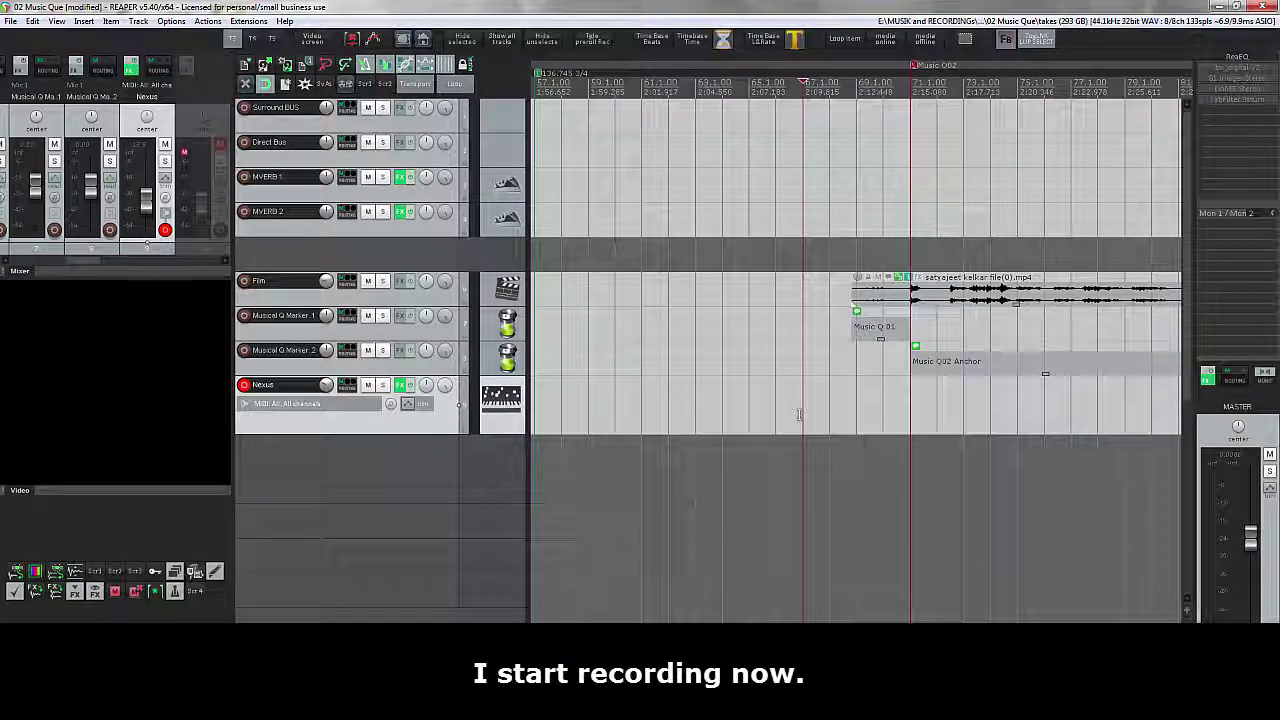
key("space")
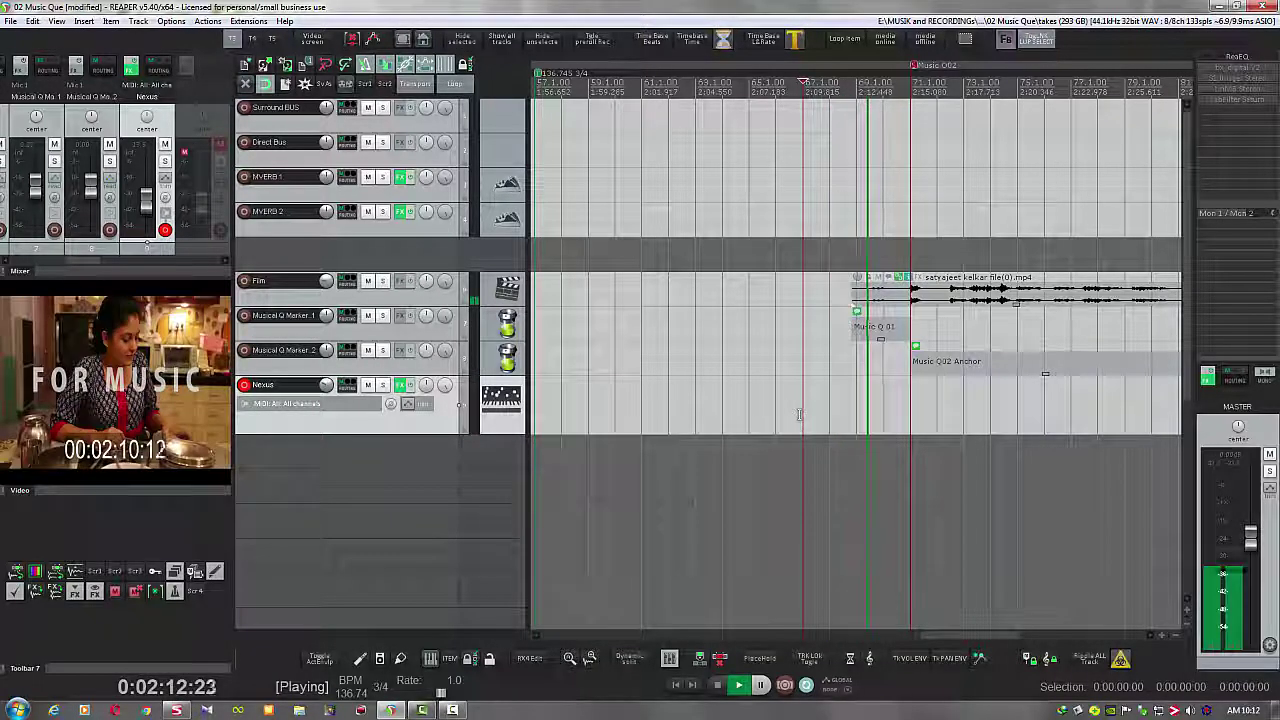
key("ctrl+r")
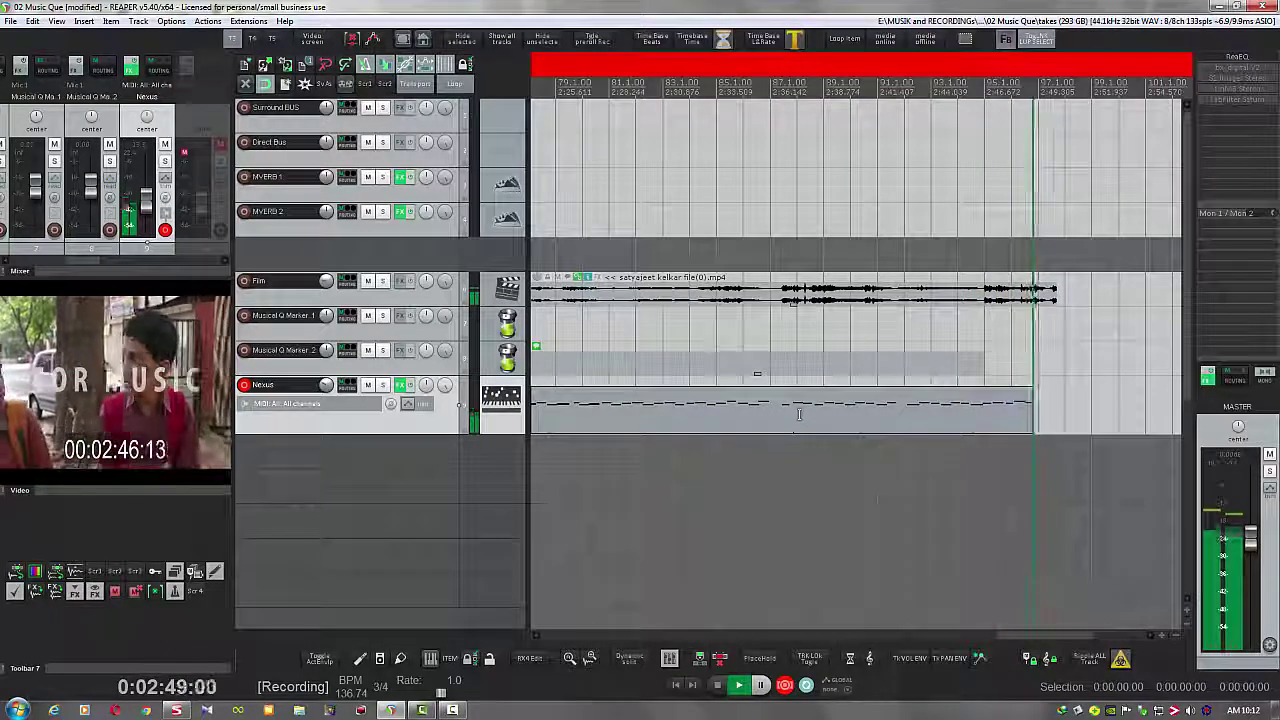
key("space")
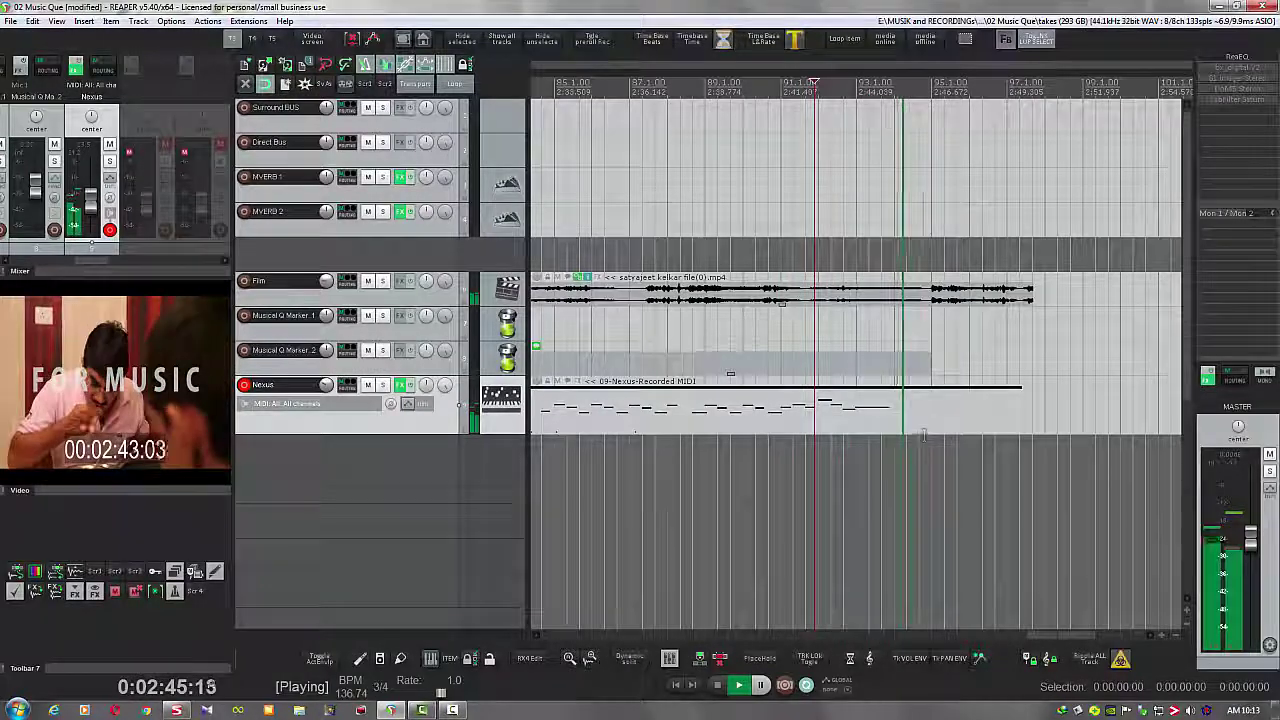
Split the recorded Nexus MIDI item at 95.1.00, where the Music Q02 Anchor ends, and remove the tail.
key("space")
left_click(931, 418)
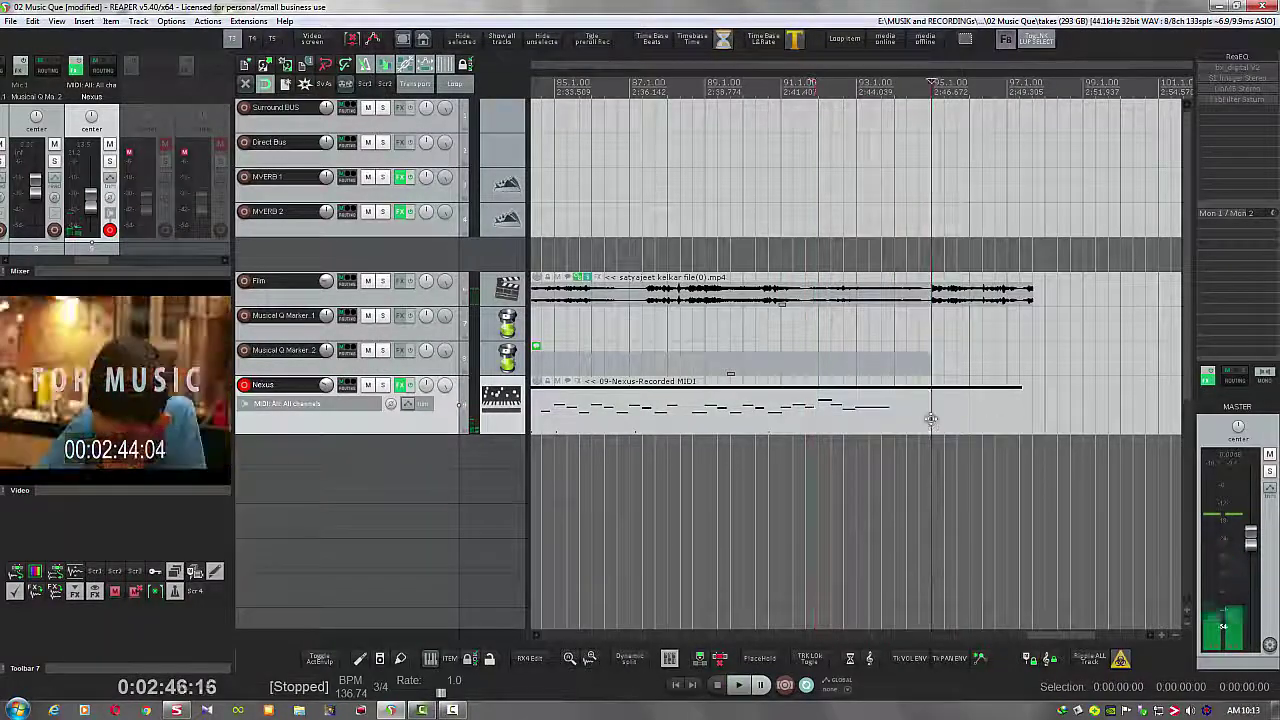
key("s")
scroll(931, 420, "down", 3)
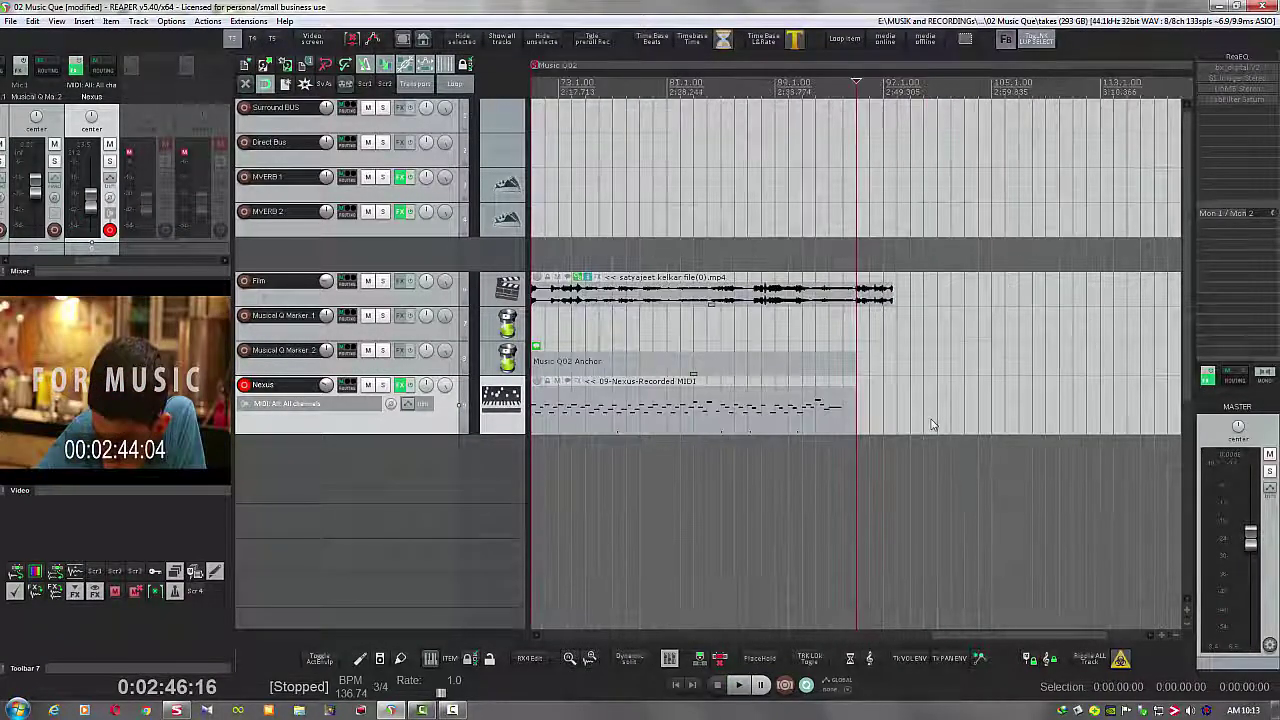
Split the Nexus MIDI item at the Music Q02 marker and delete the part before it.
scroll(931, 425, "down", 3)
left_click(707, 422)
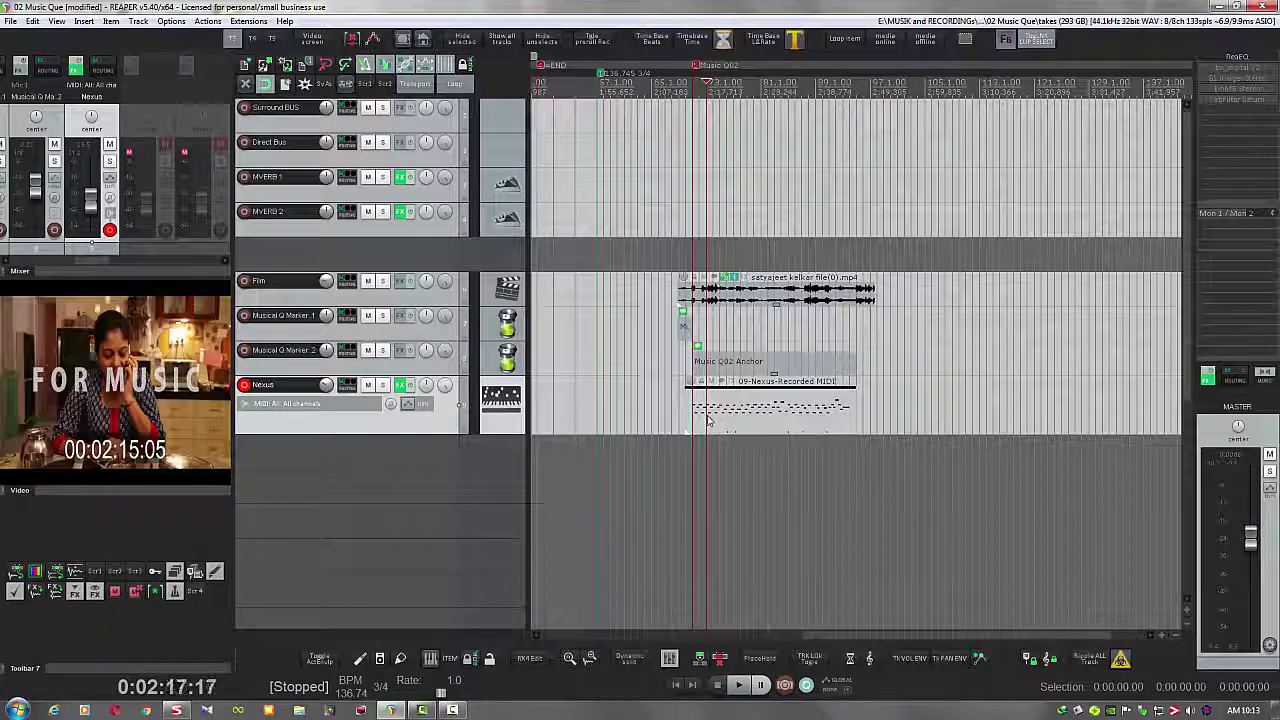
scroll(707, 422, "up", 5)
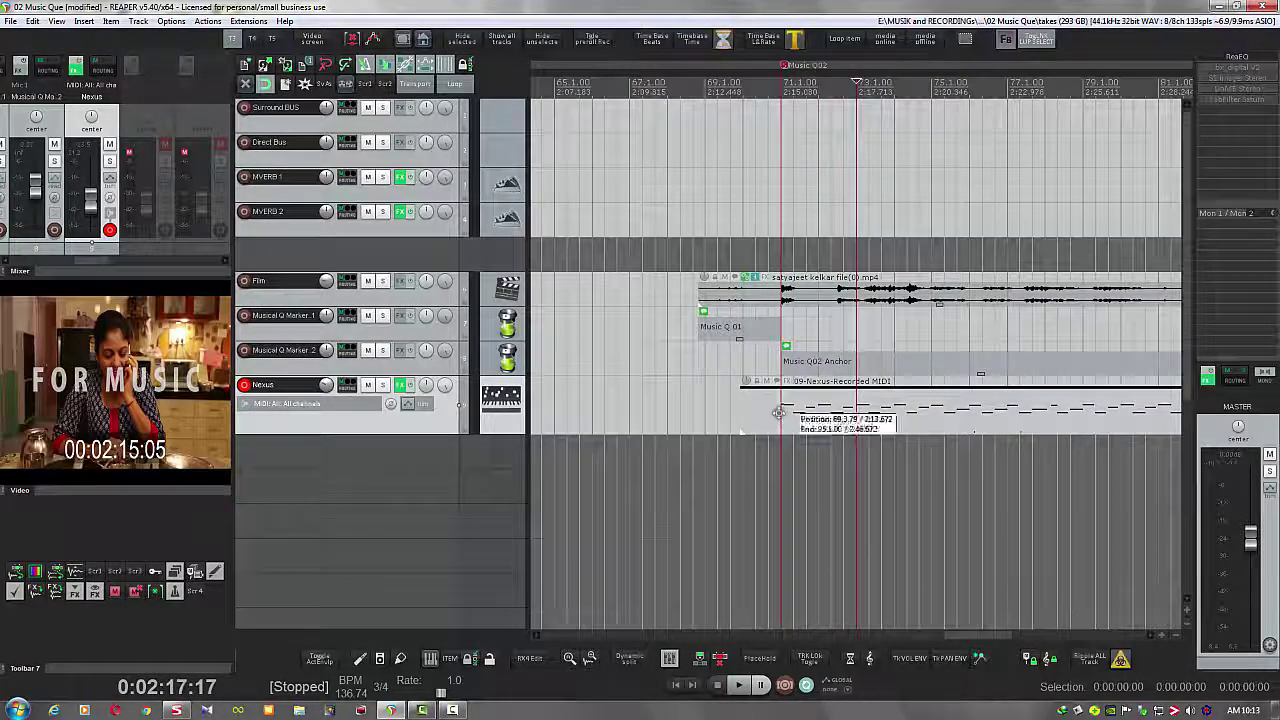
left_click(776, 418)
key("s")
key("Delete")
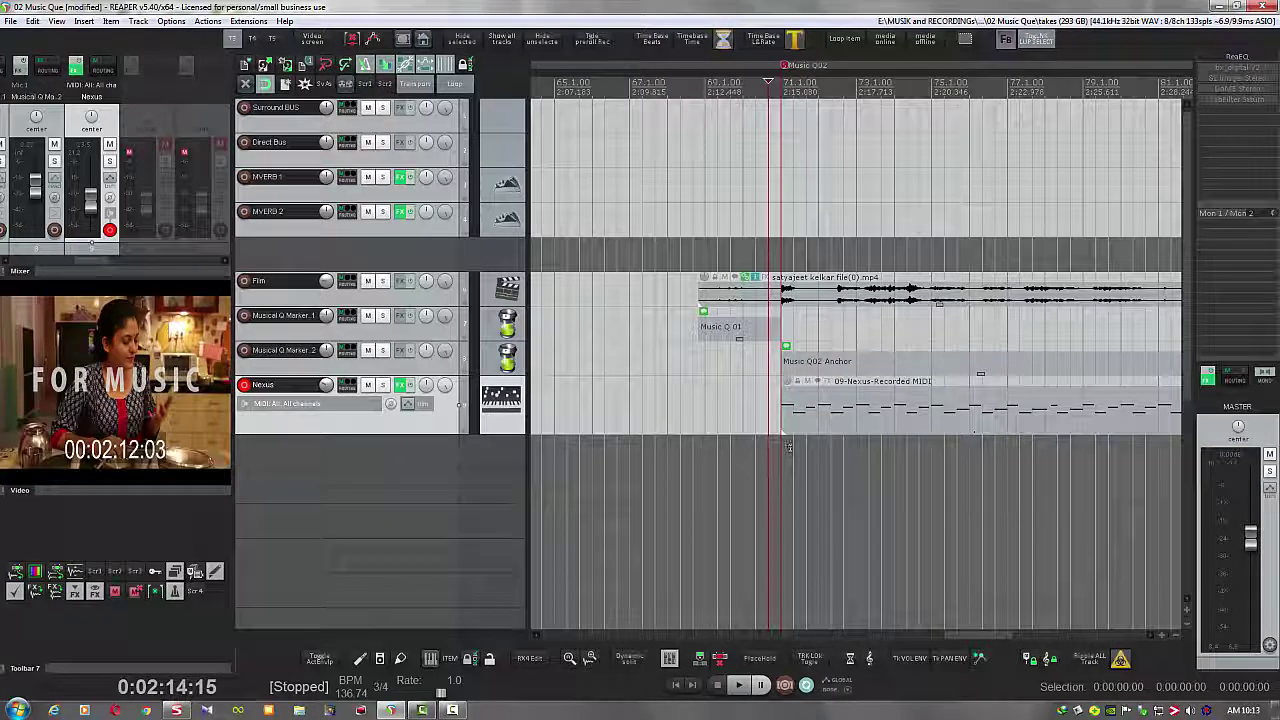
Disarm recording on the Nexus track and place the edit cursor midway through the Music Q02 segment.
left_click(785, 450)
scroll(785, 450, "down", 2)
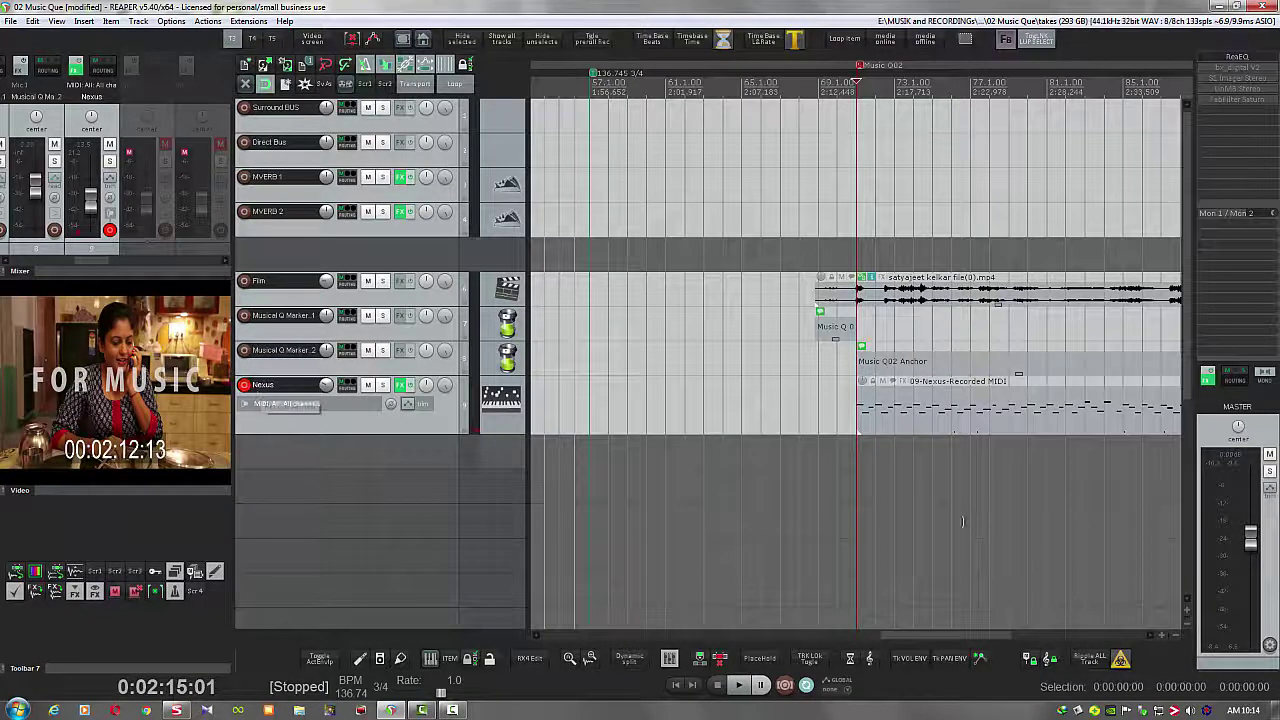
scroll(963, 517, "down", 2)
left_click(244, 388)
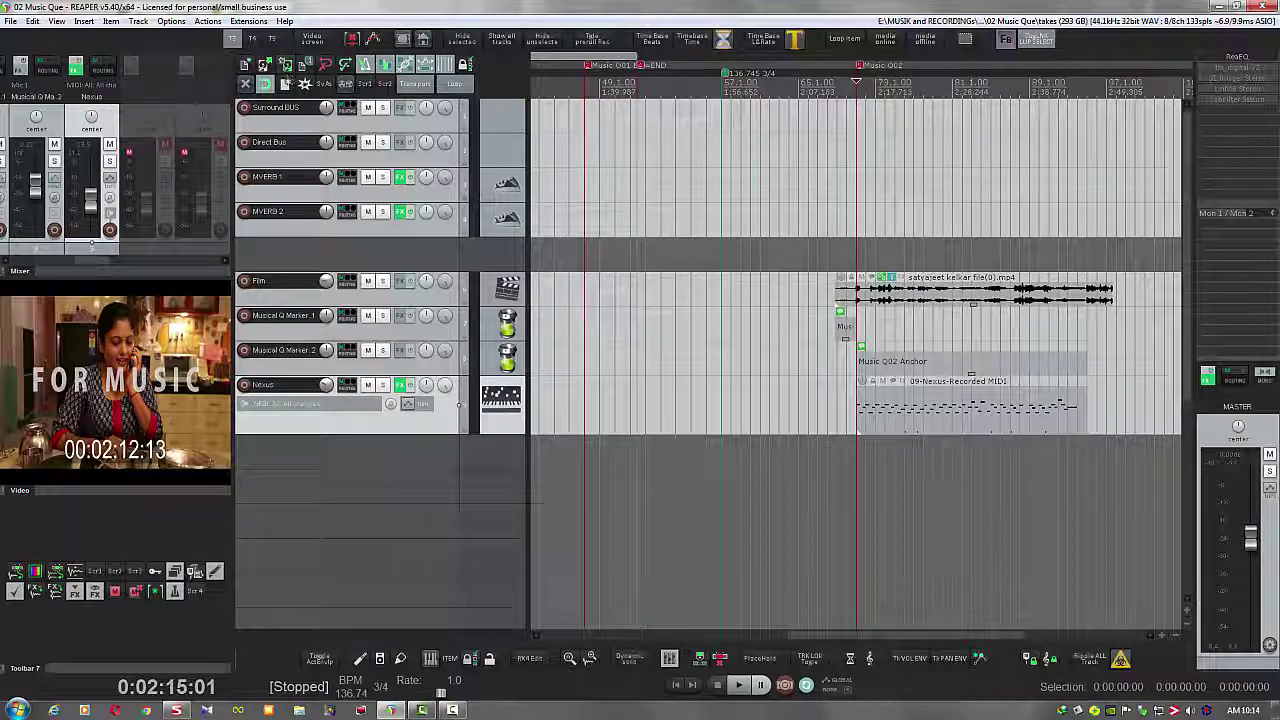
left_click(969, 85)
scroll(693, 294, "up", 2)
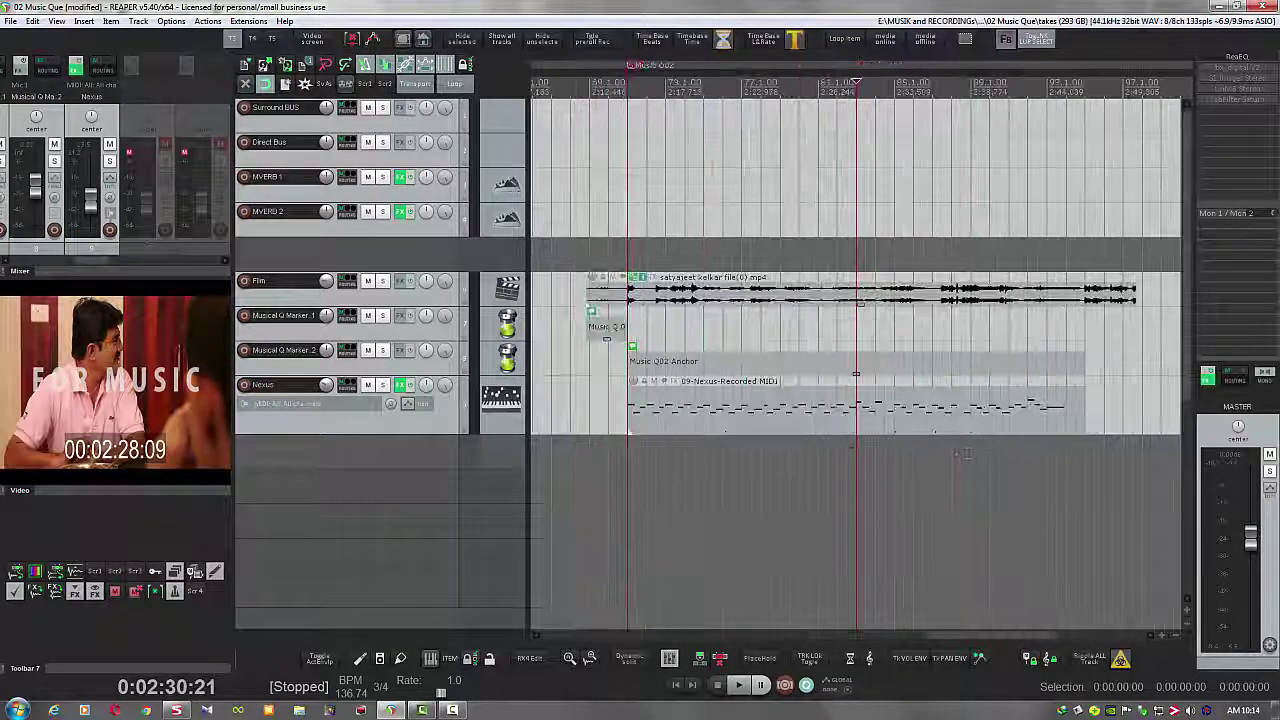
Set the time selection to the length of the film clip on the Film track.
left_click(689, 298)
scroll(688, 300, "up", 1)
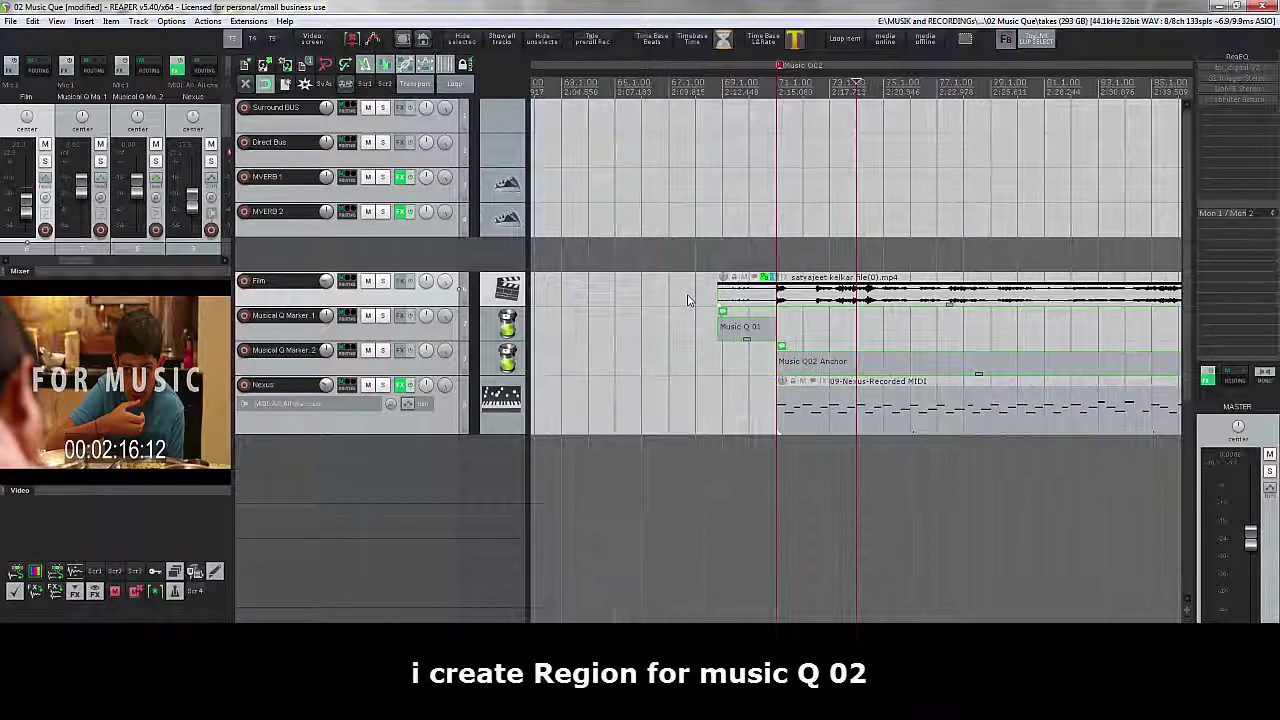
right_click(877, 87)
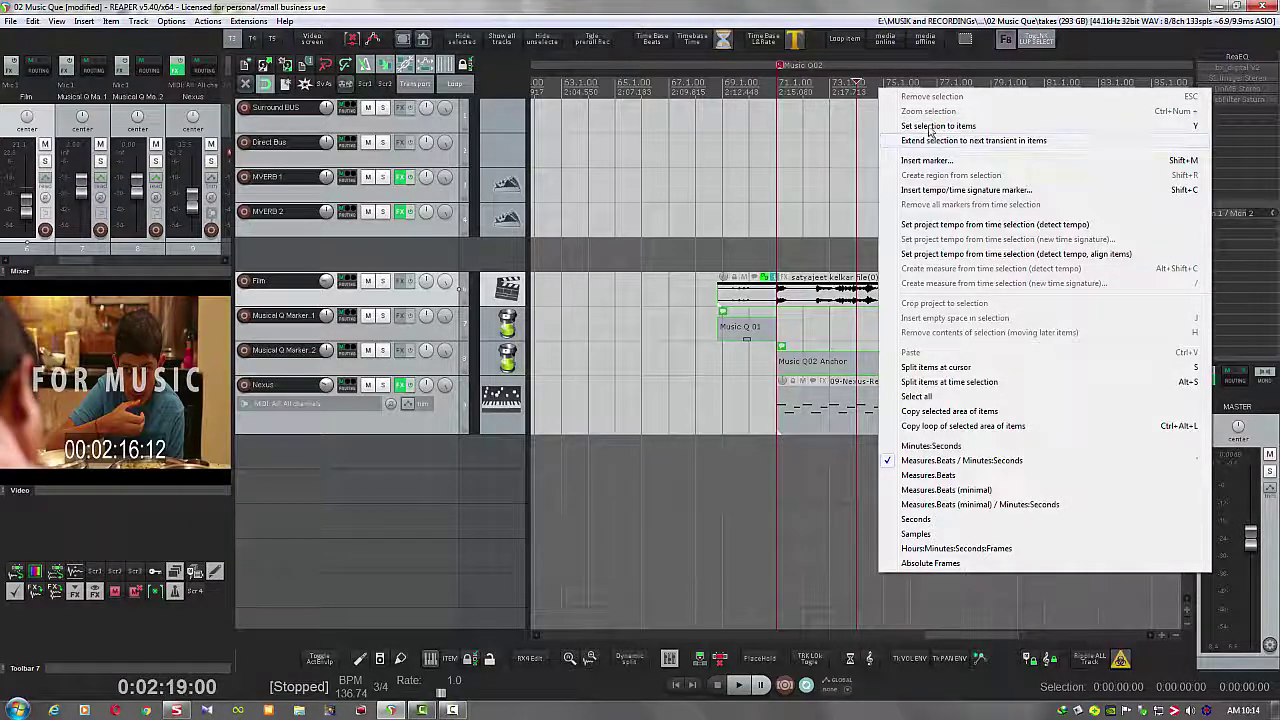
left_click(929, 142)
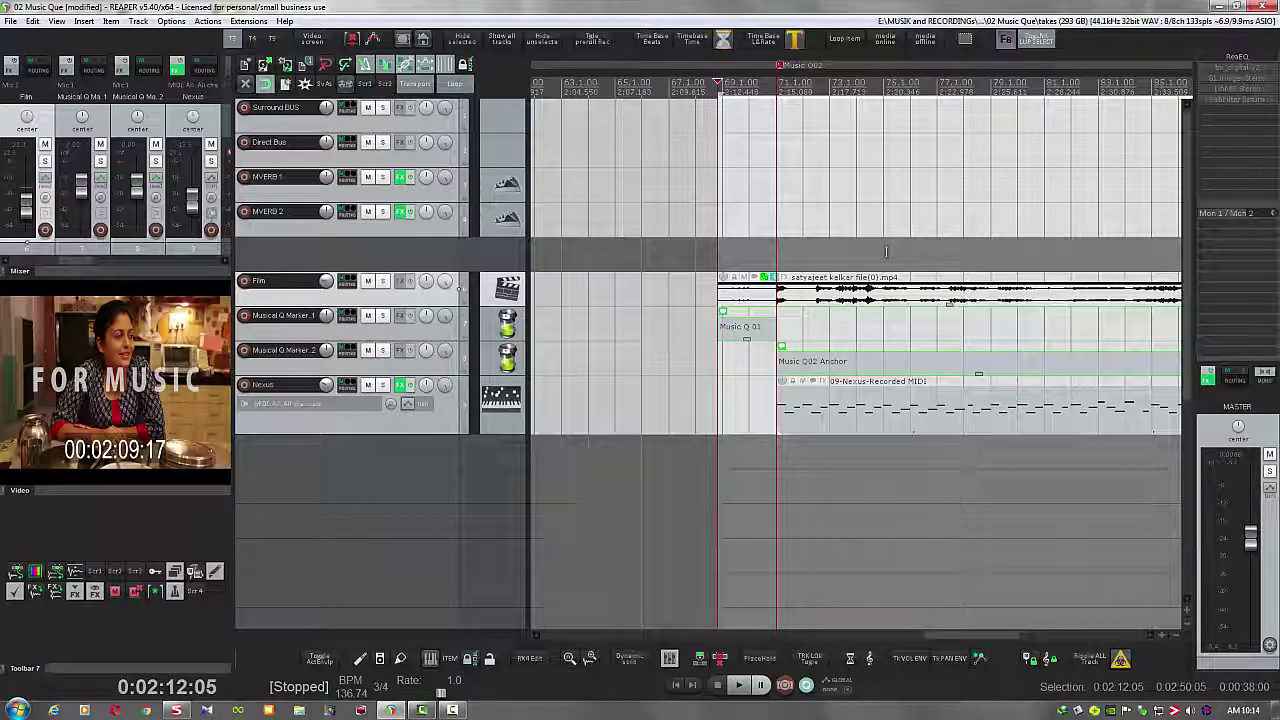
Move the =START marker to the beginning of the film clip's time selection at 2:12:05.
scroll(885, 250, "down", 4)
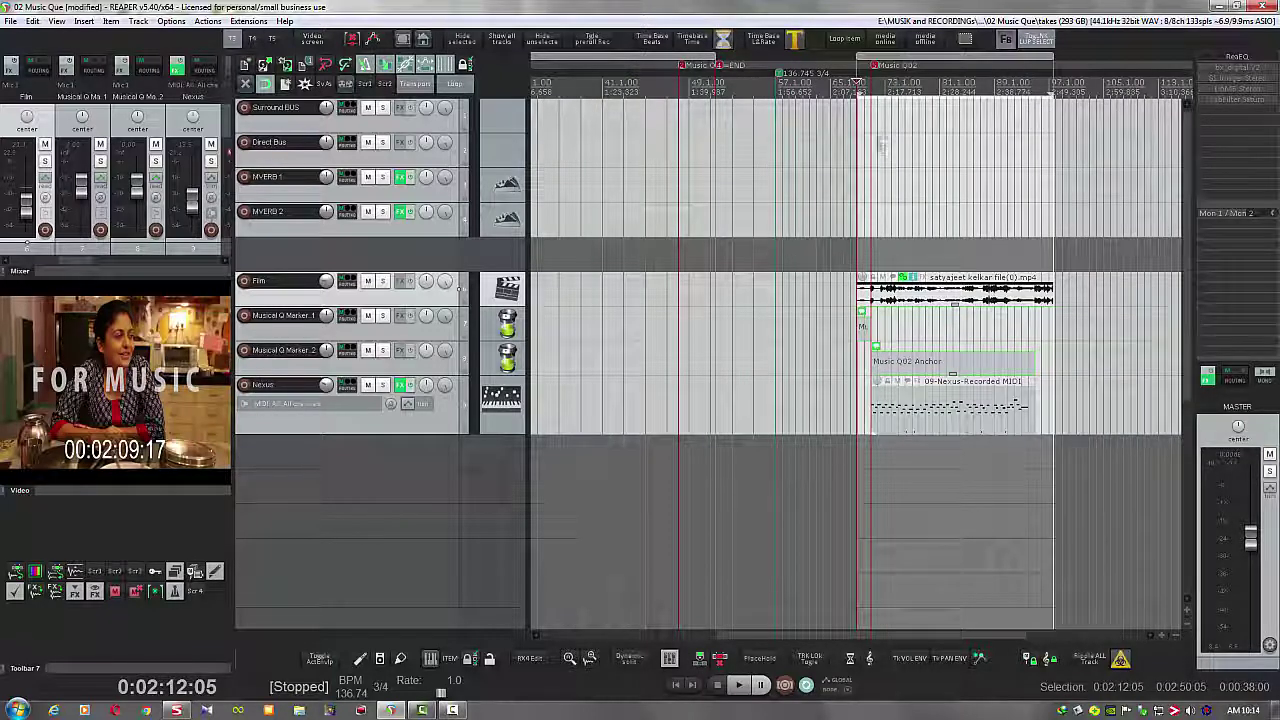
left_click(818, 143)
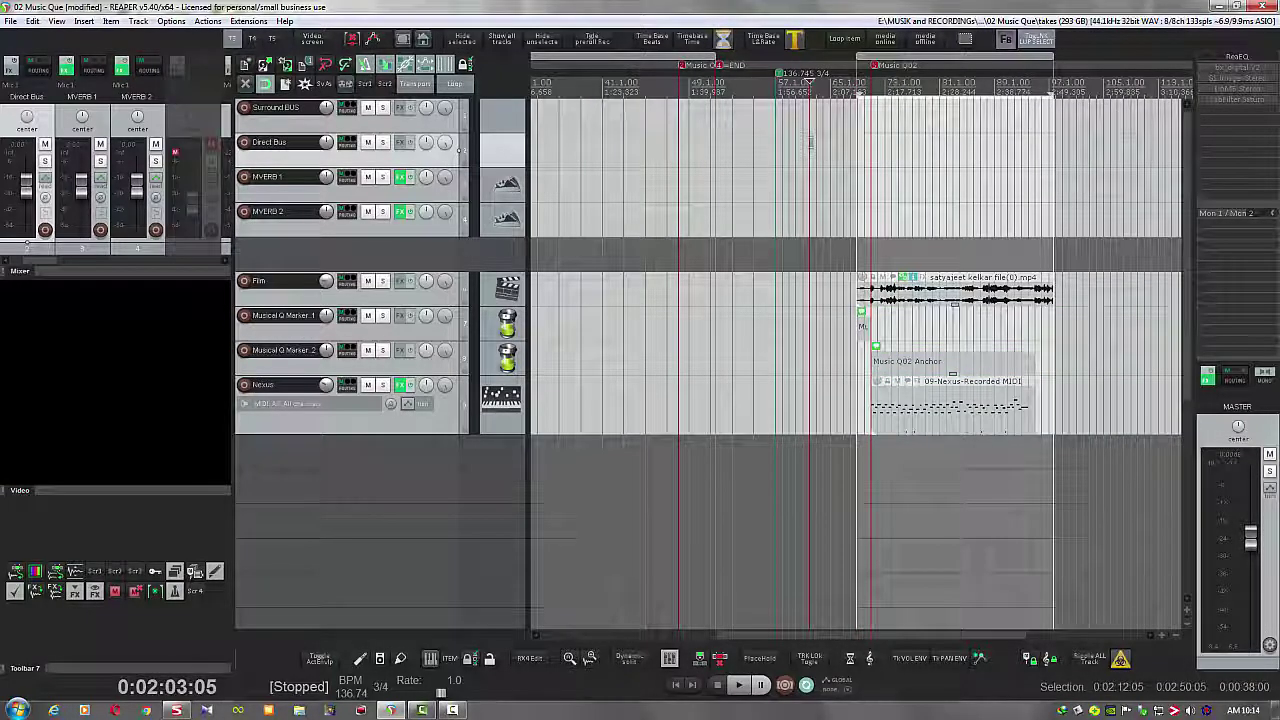
scroll(811, 143, "down", 1)
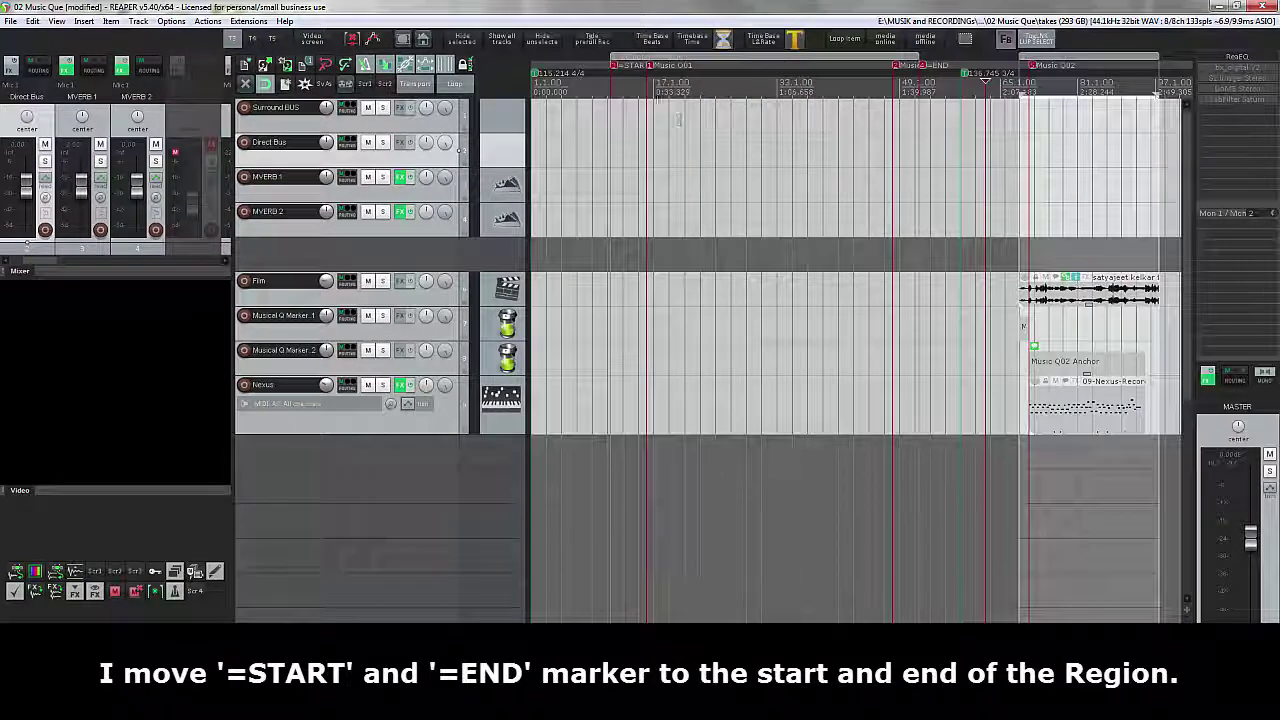
left_click_drag(616, 67, 1020, 67)
scroll(836, 74, "up", 5)
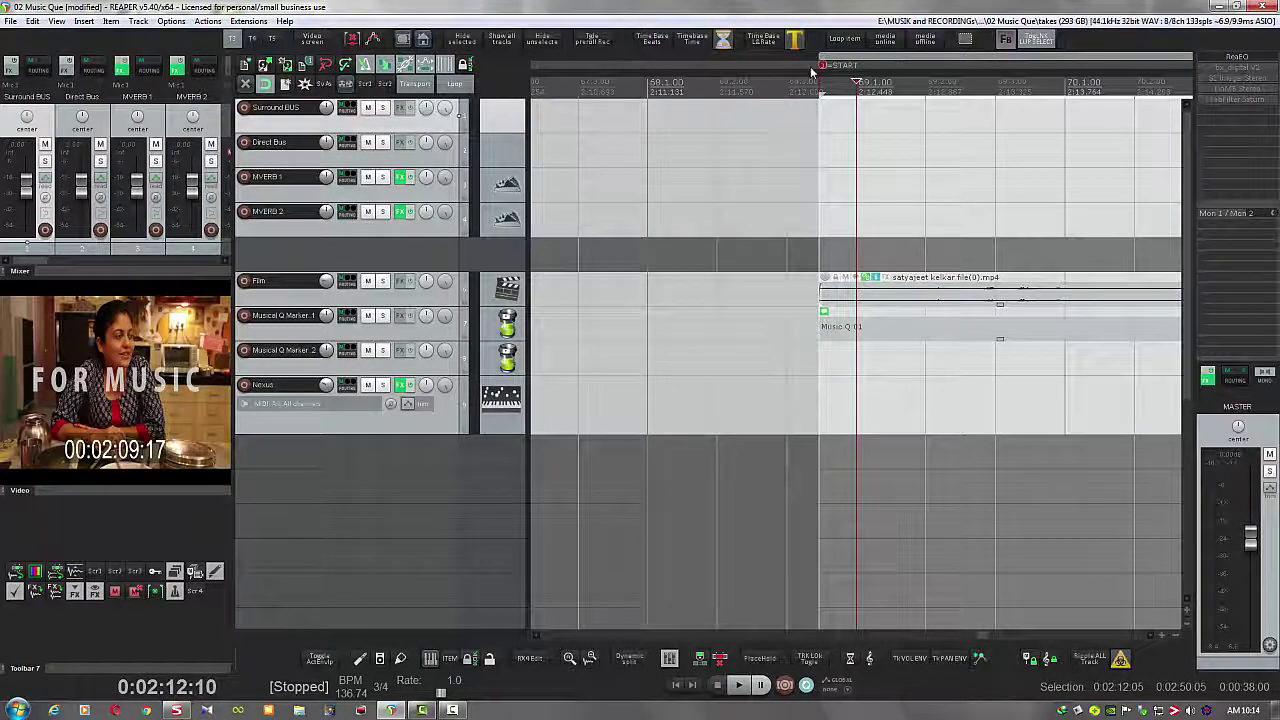
Move the =END marker to the end of the film clip's time selection at 2:50:05.
scroll(870, 148, "down", 10)
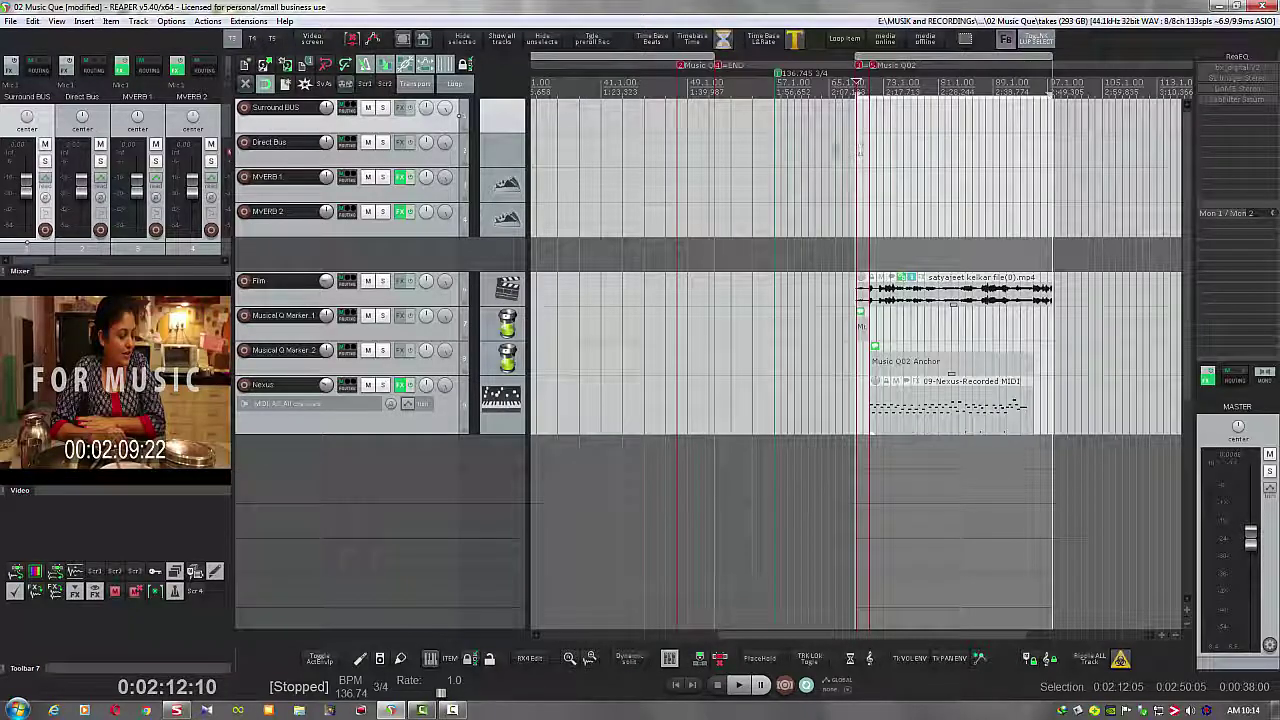
left_click(1040, 88)
scroll(1040, 93, "up", 4)
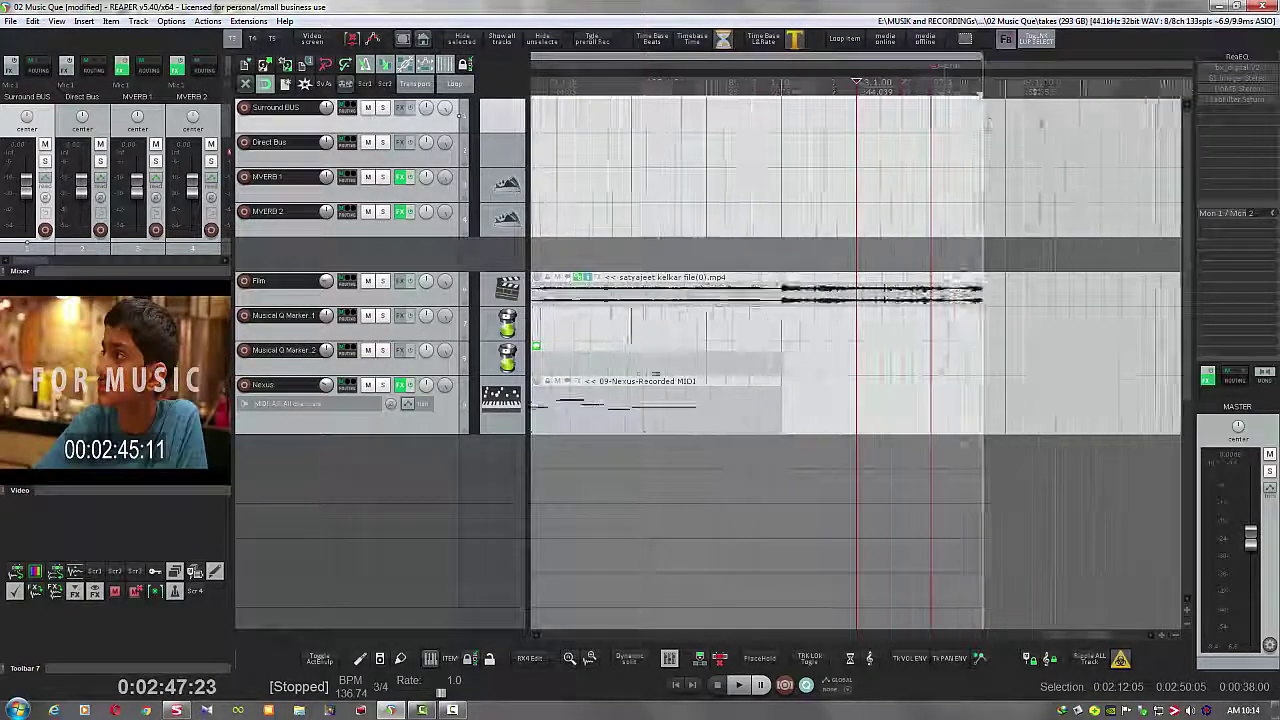
scroll(985, 80, "up", 2)
left_click_drag(968, 67, 1035, 67)
scroll(1060, 125, "up", 3)
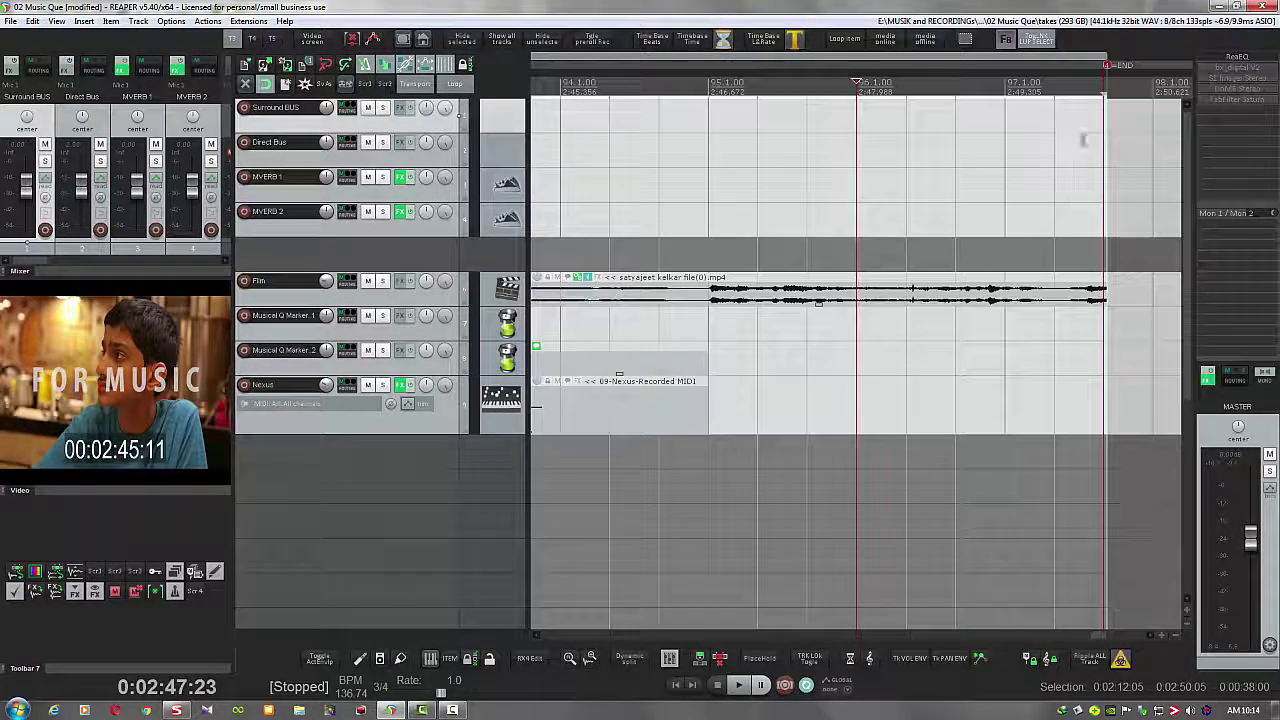
left_click(1086, 138)
scroll(1086, 140, "up", 3)
scroll(1086, 140, "up", 2)
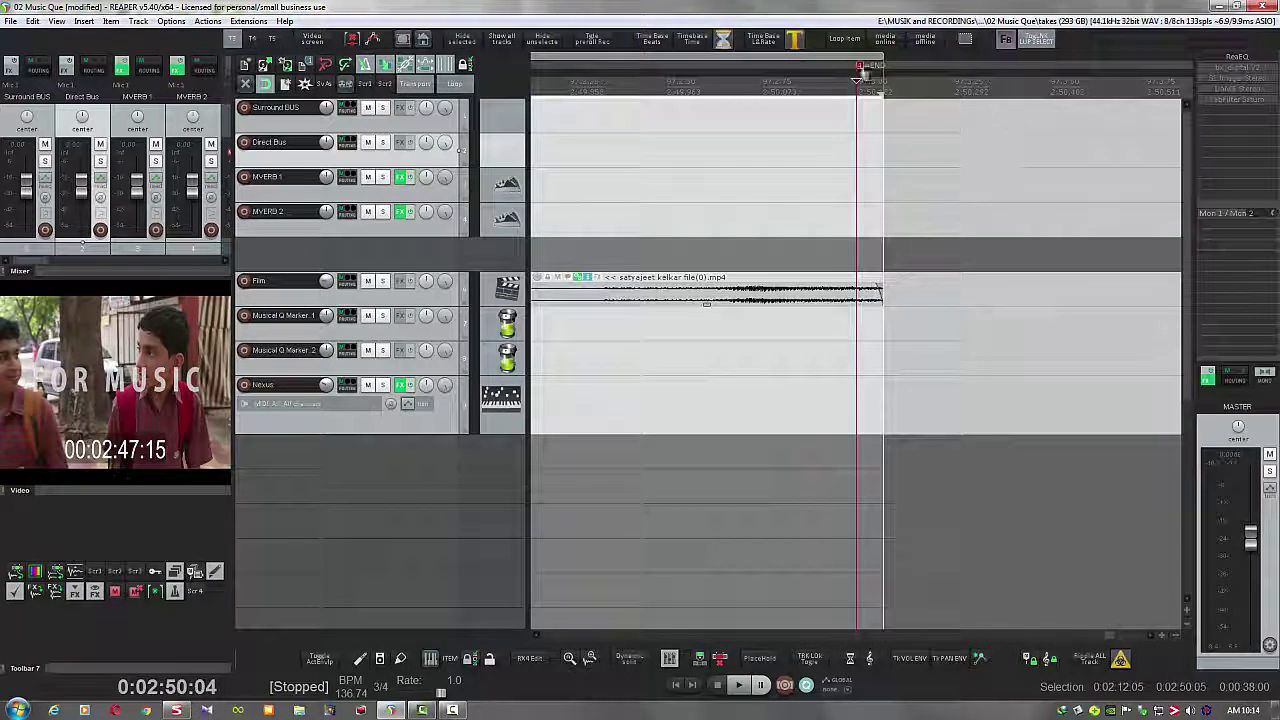
scroll(976, 158, "up", 2)
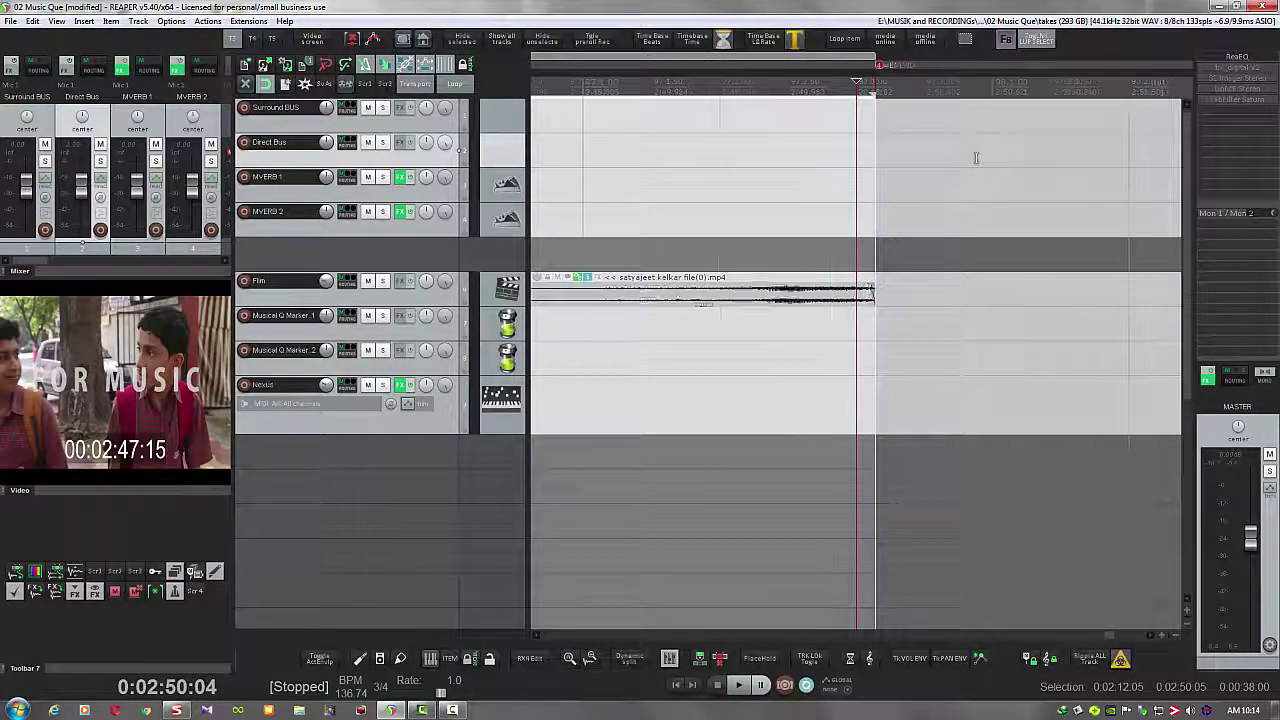
scroll(976, 158, "down", 5)
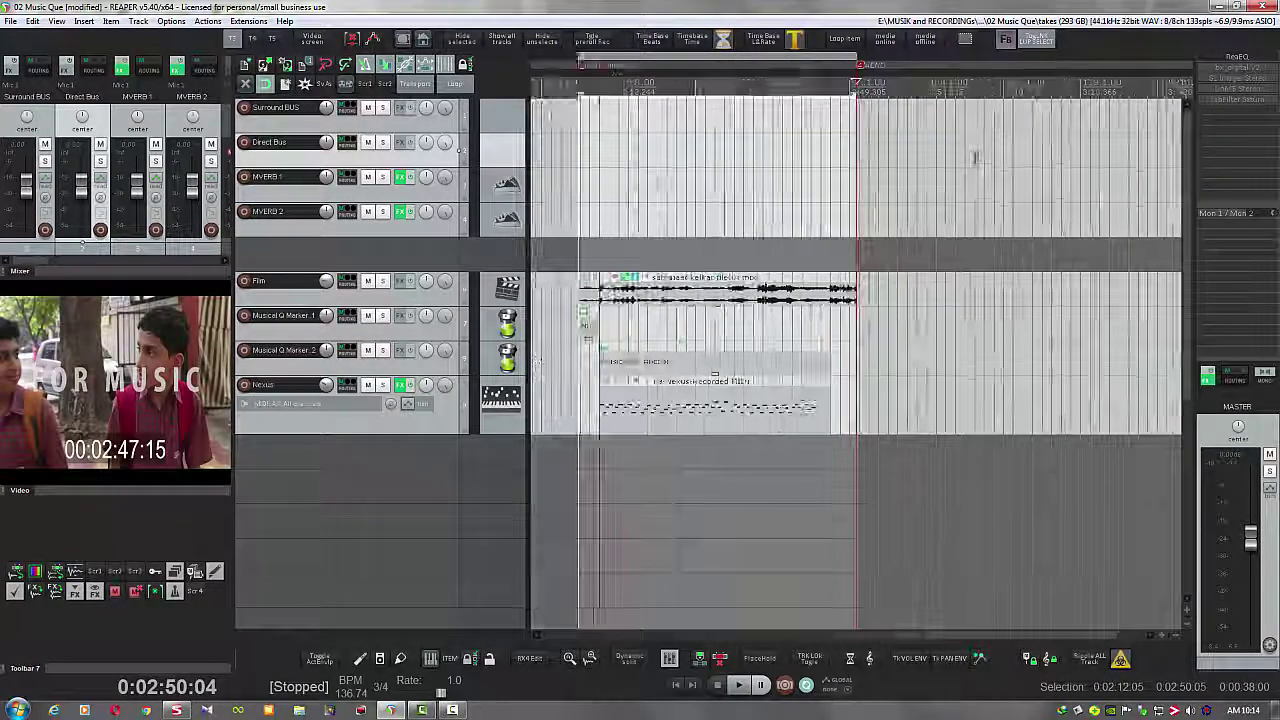
Clear the time selection and play the Nexus part against the film from just before the Music Q02 marker.
left_click(695, 465)
scroll(695, 465, "up", 3)
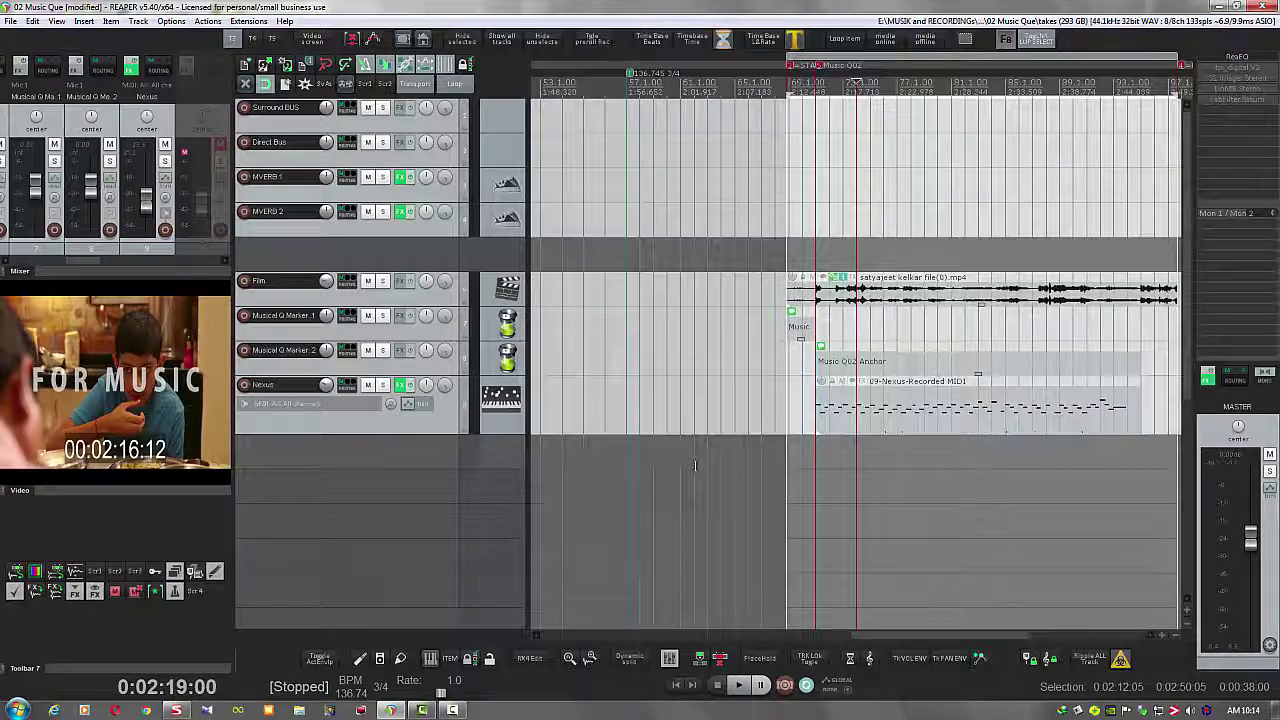
left_click(829, 466)
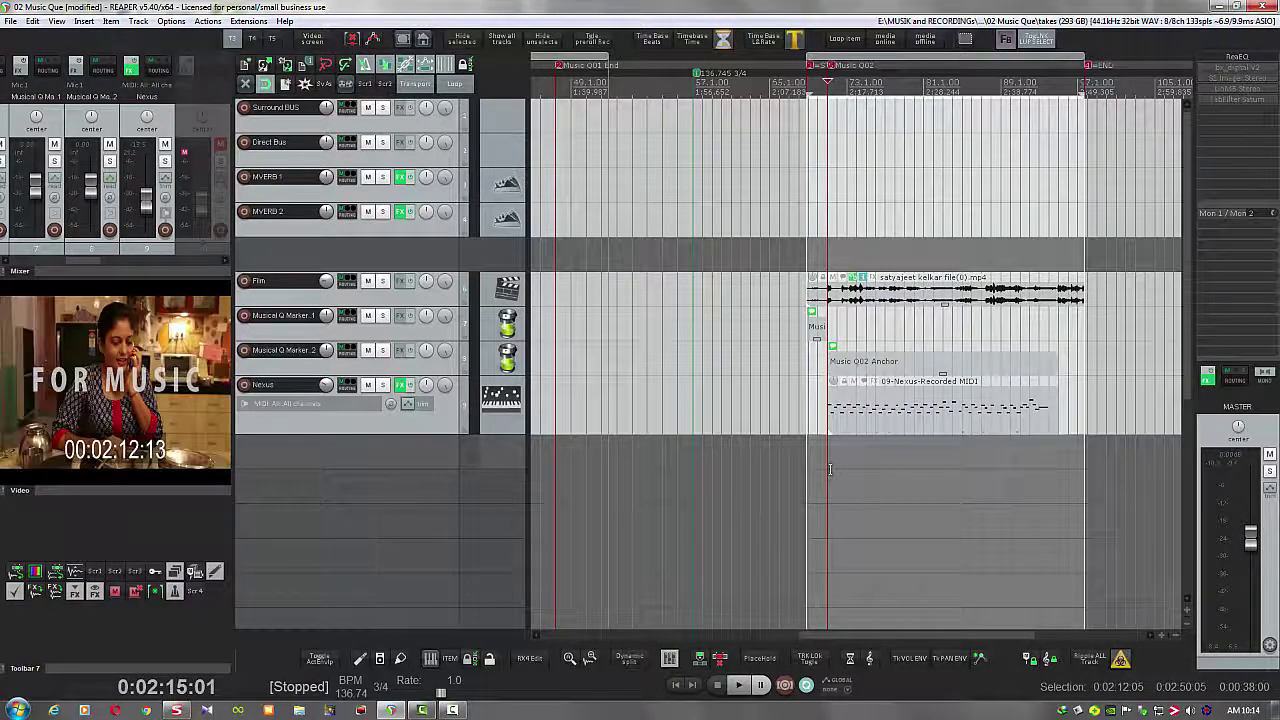
scroll(867, 492, "up", 2)
key("space")
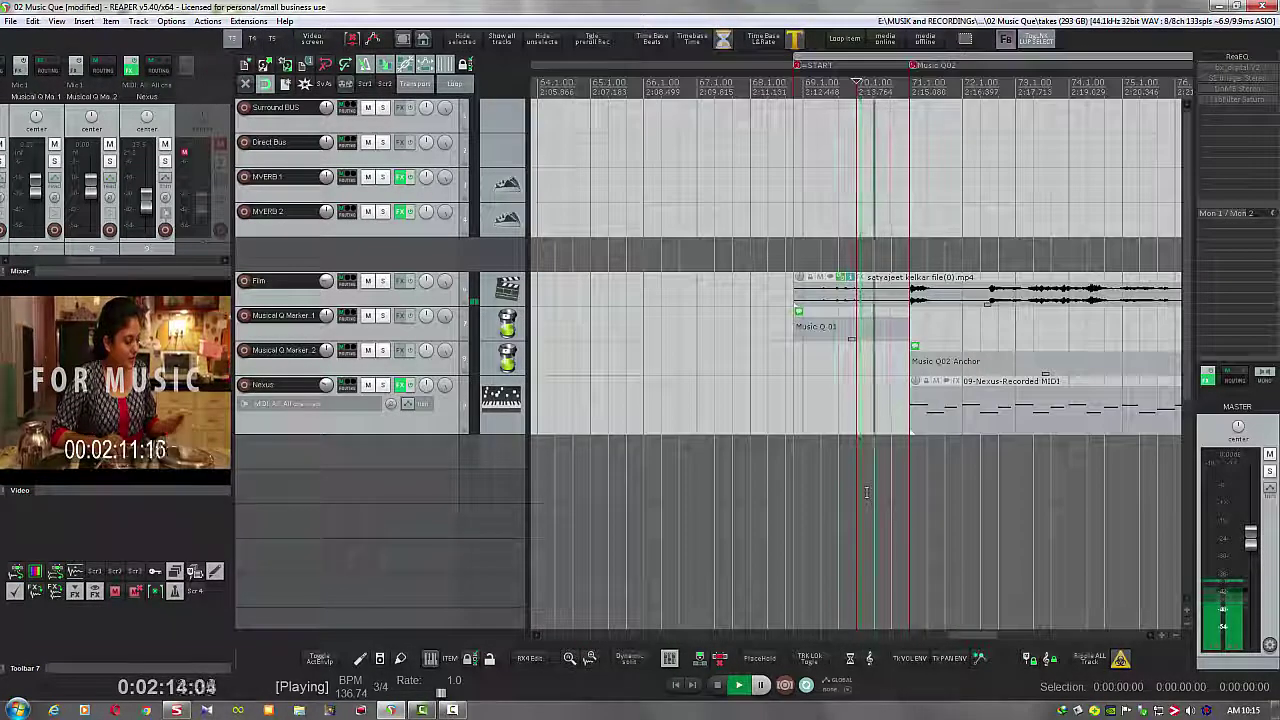
scroll(867, 492, "down", 1)
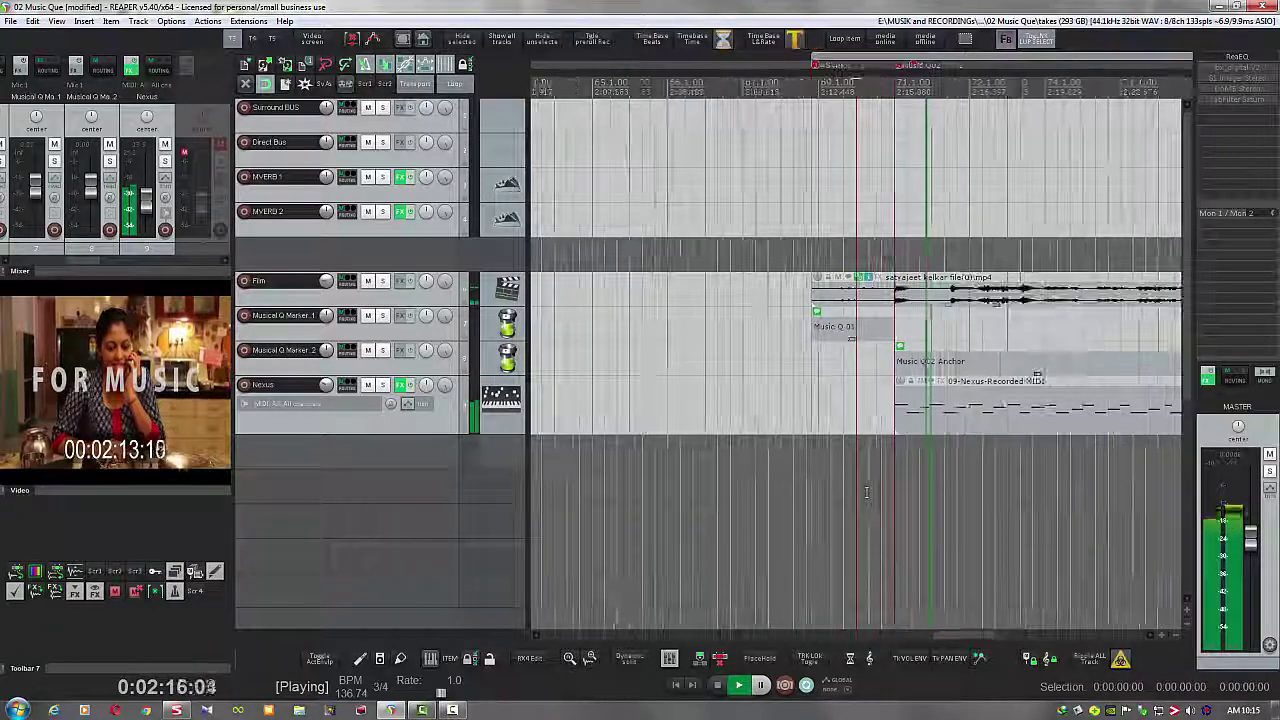
scroll(867, 492, "down", 1)
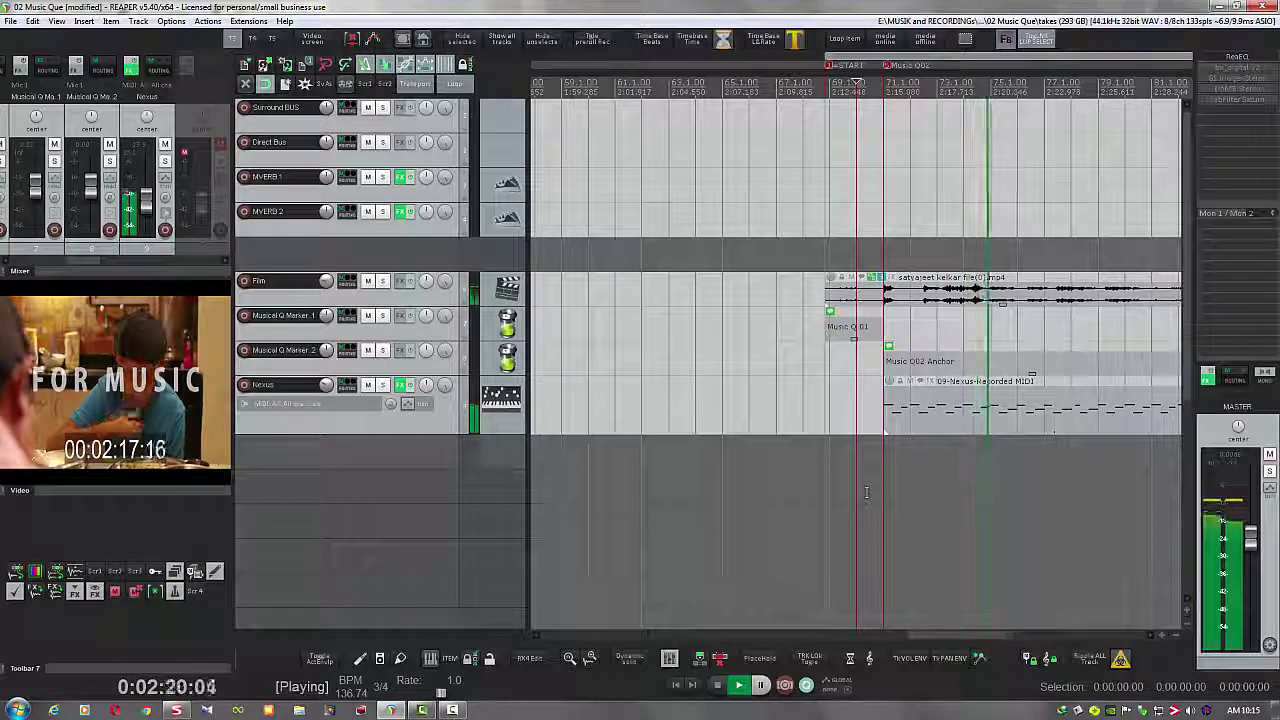
key("space")
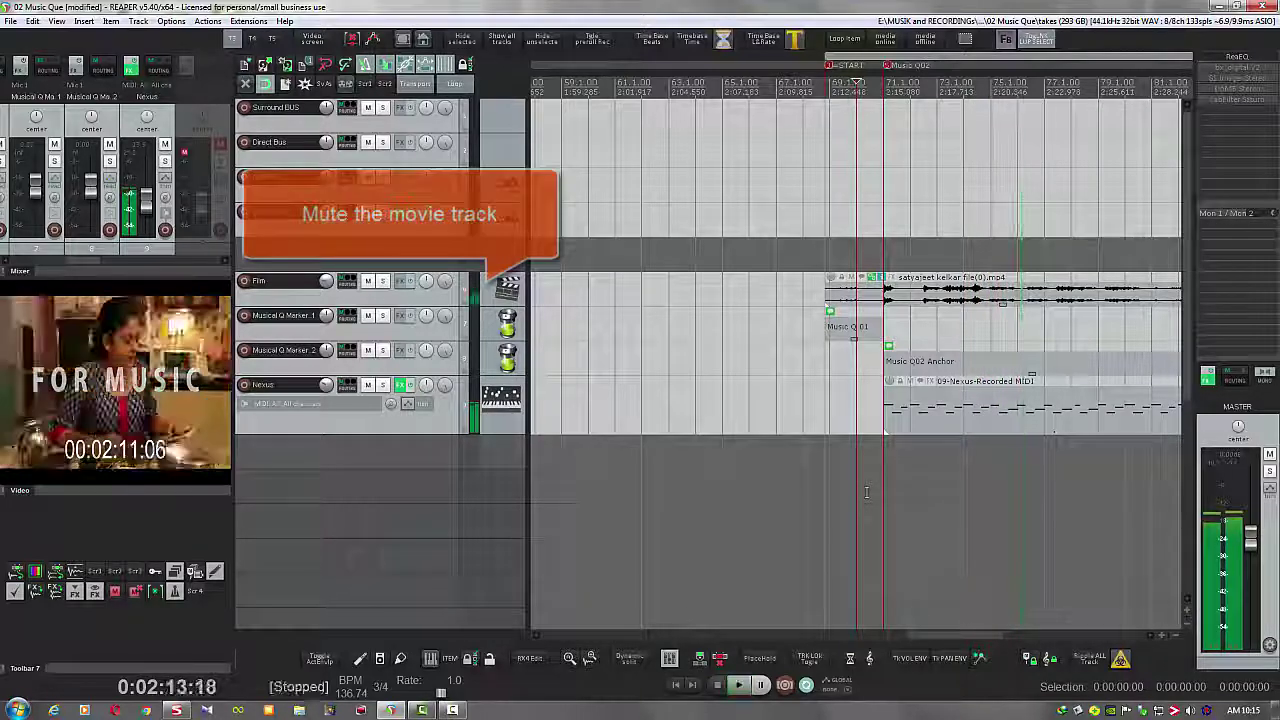
Mute the Film track in the sub project and place the edit cursor just after the Music Q02 marker.
scroll(867, 492, "down", 2)
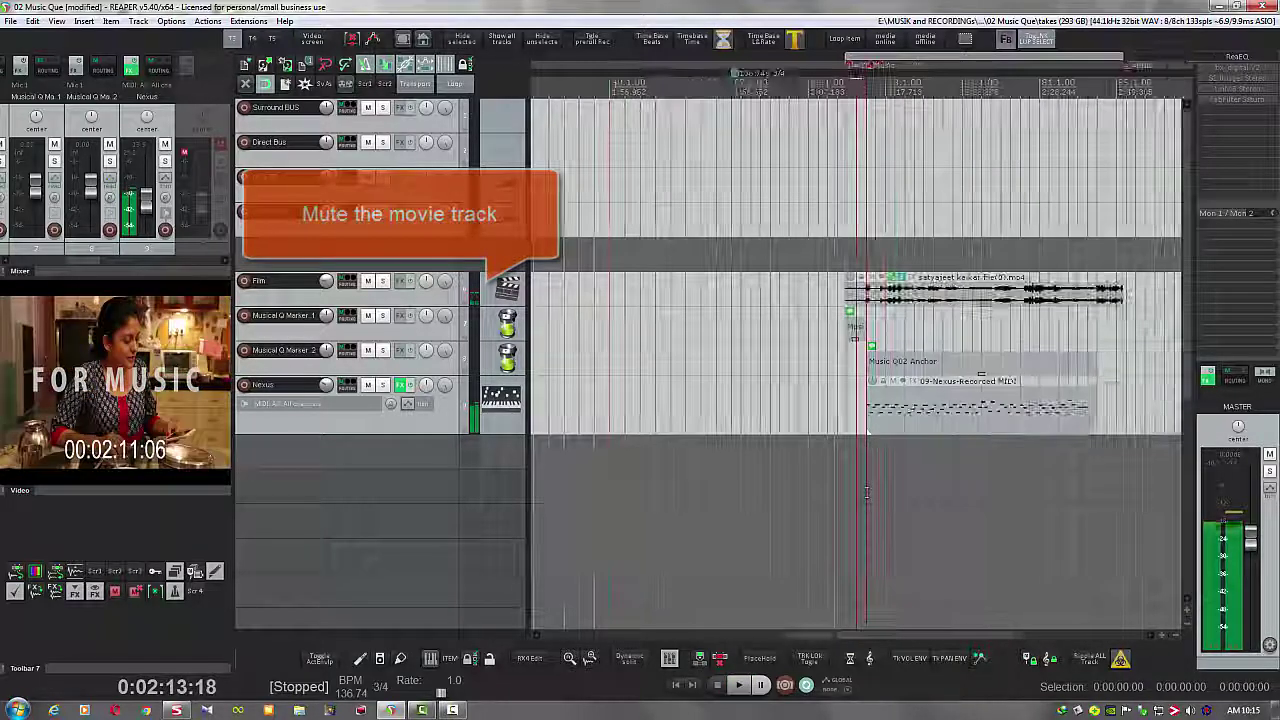
left_click(368, 281)
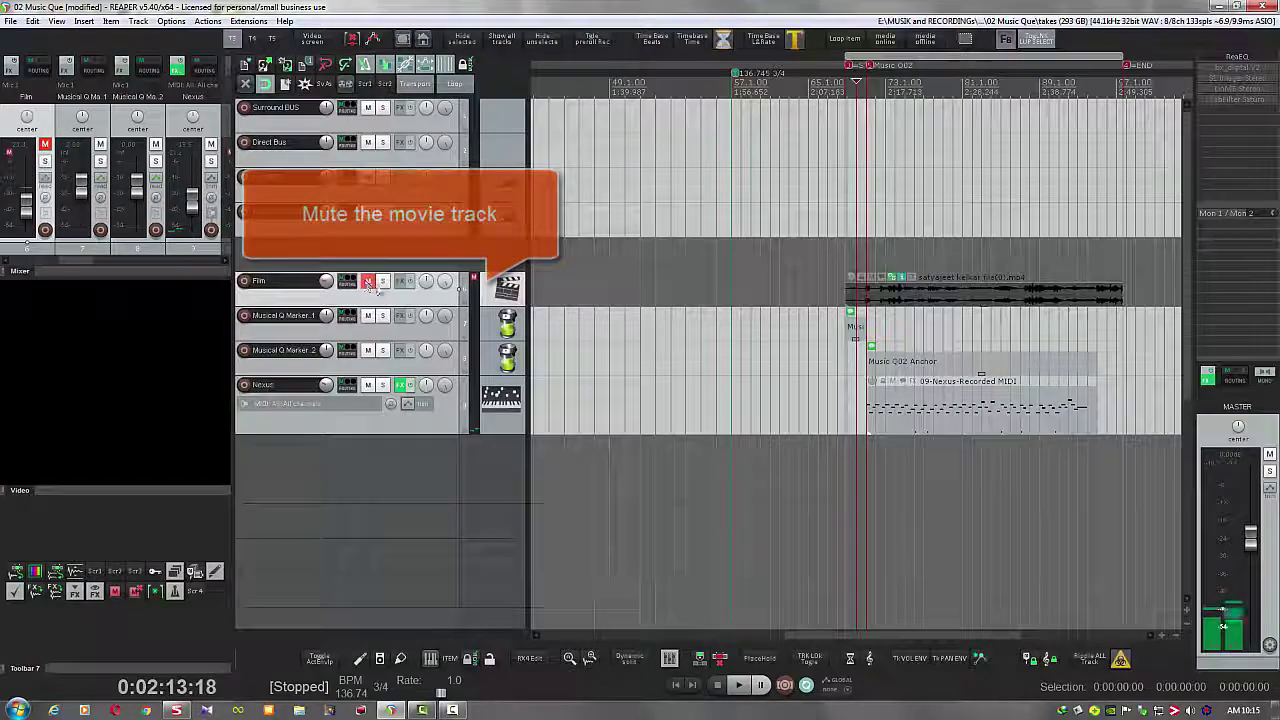
left_click(876, 446)
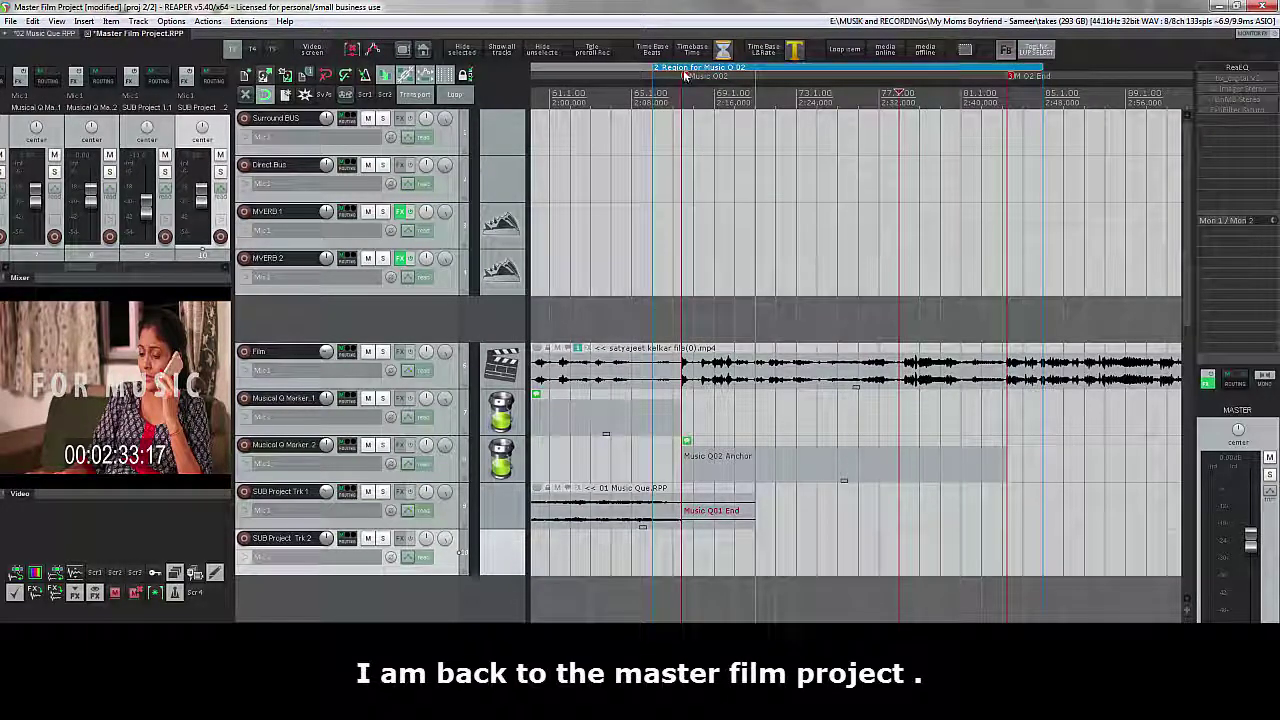
In the Master Film Project, place the edit cursor at the start of the Music Q 02 region with SUB Project Trk 2 selected.
left_click(685, 70)
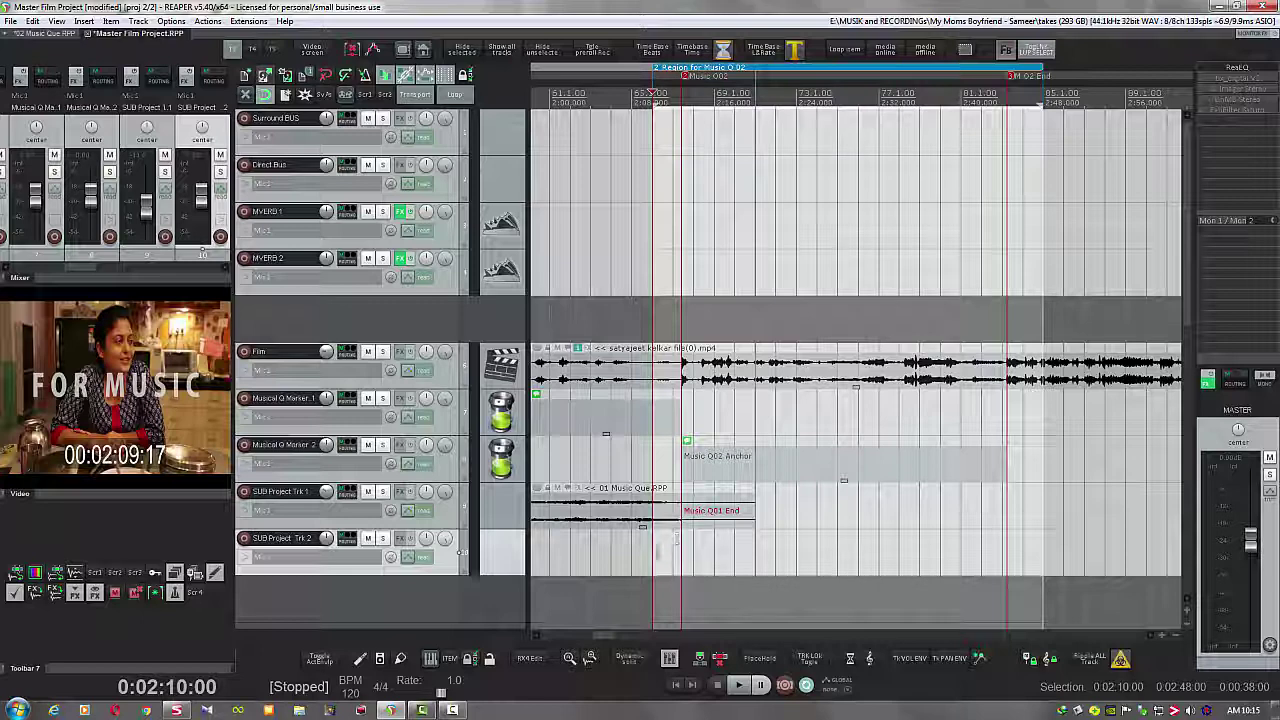
scroll(858, 550, "up", 5)
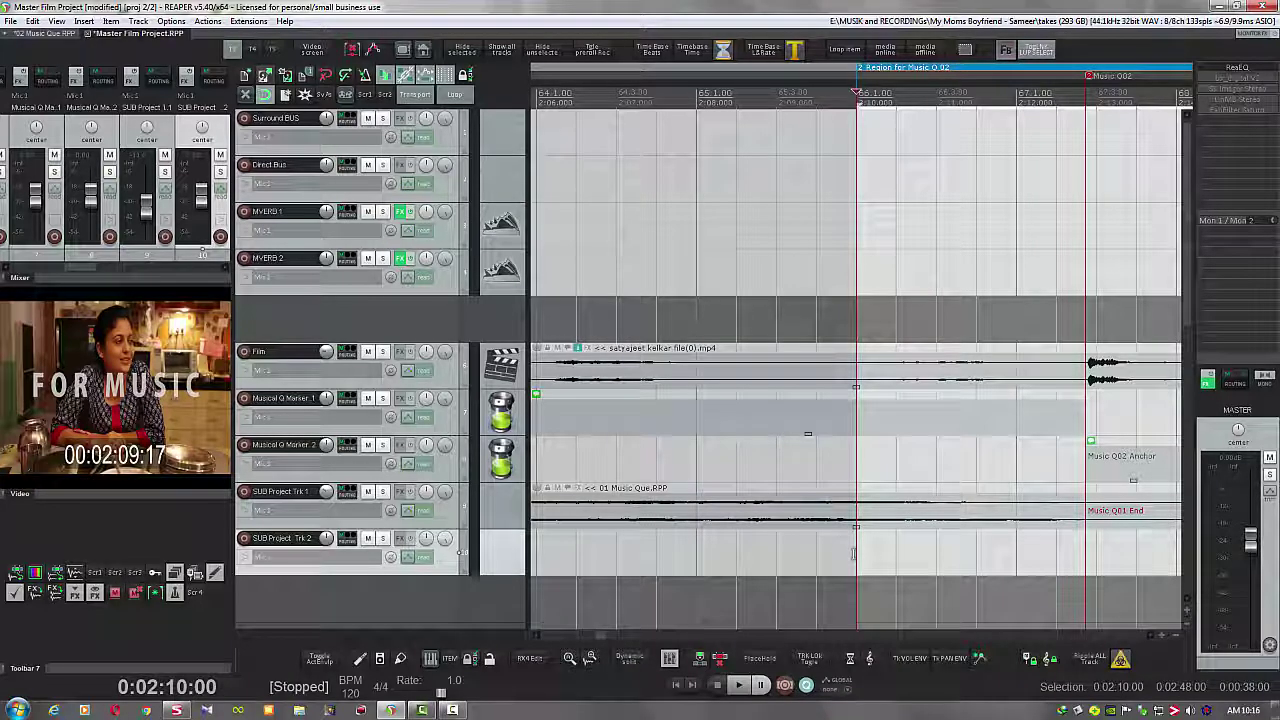
left_click(853, 553)
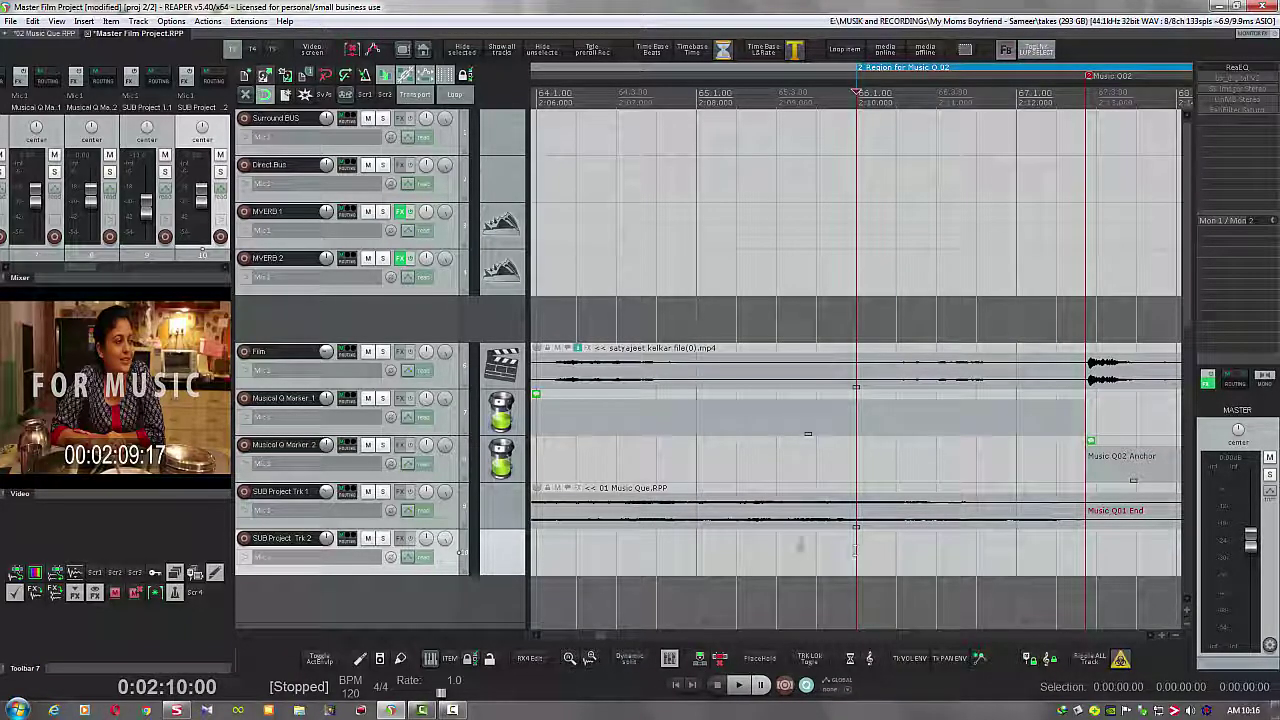
Insert 02 Music Que.RPP from the 02 Music Que folder on SUB Project Trk 2, saving its changes and rendering the subproject proxy.
left_click(88, 21)
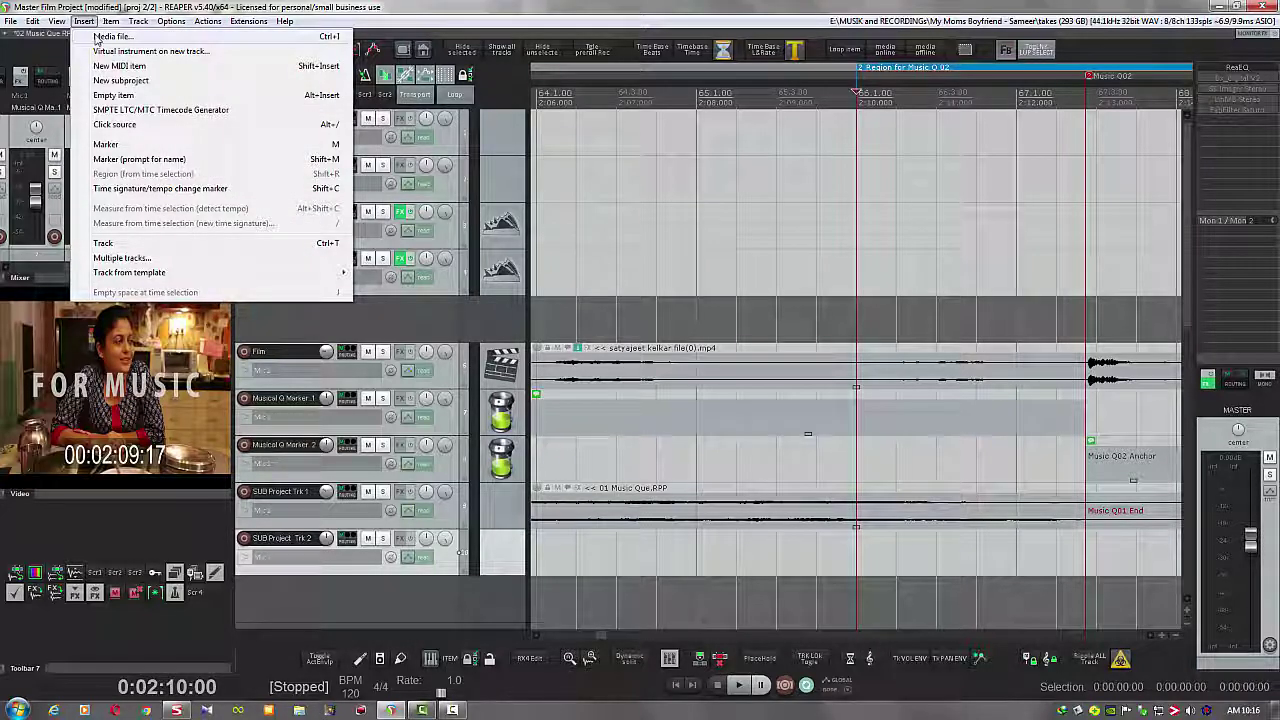
left_click(97, 38)
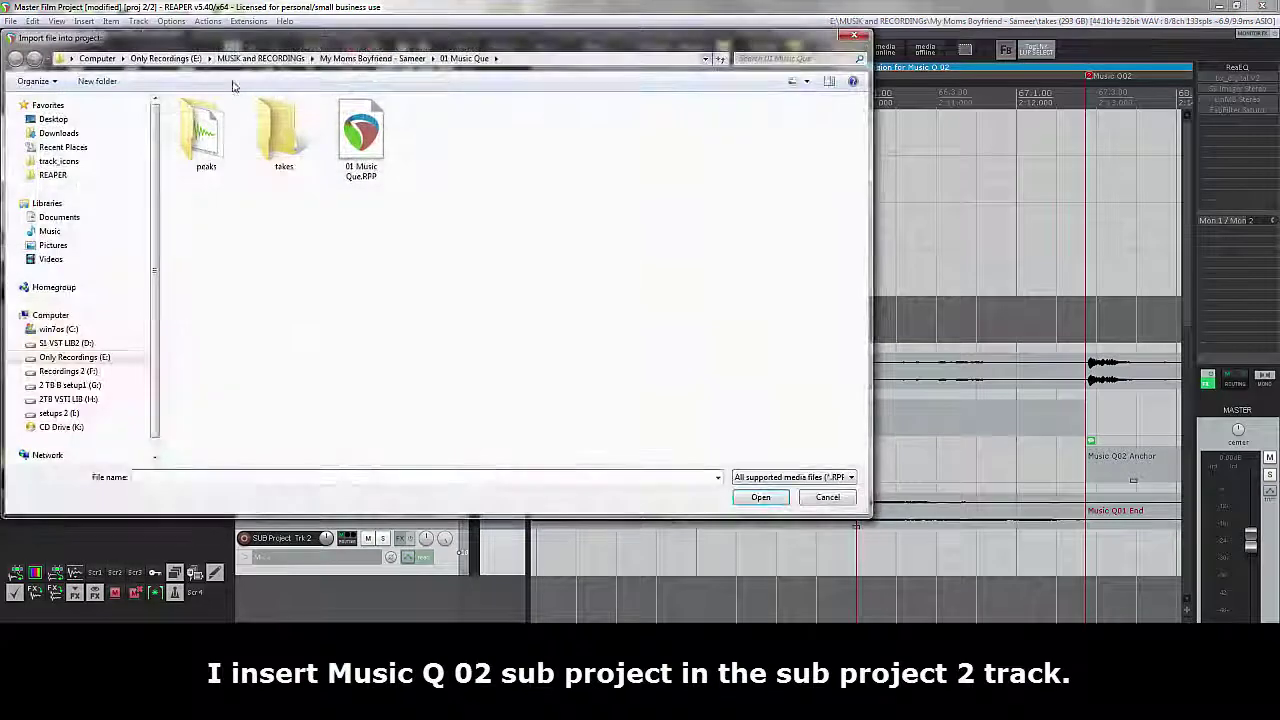
left_click(385, 58)
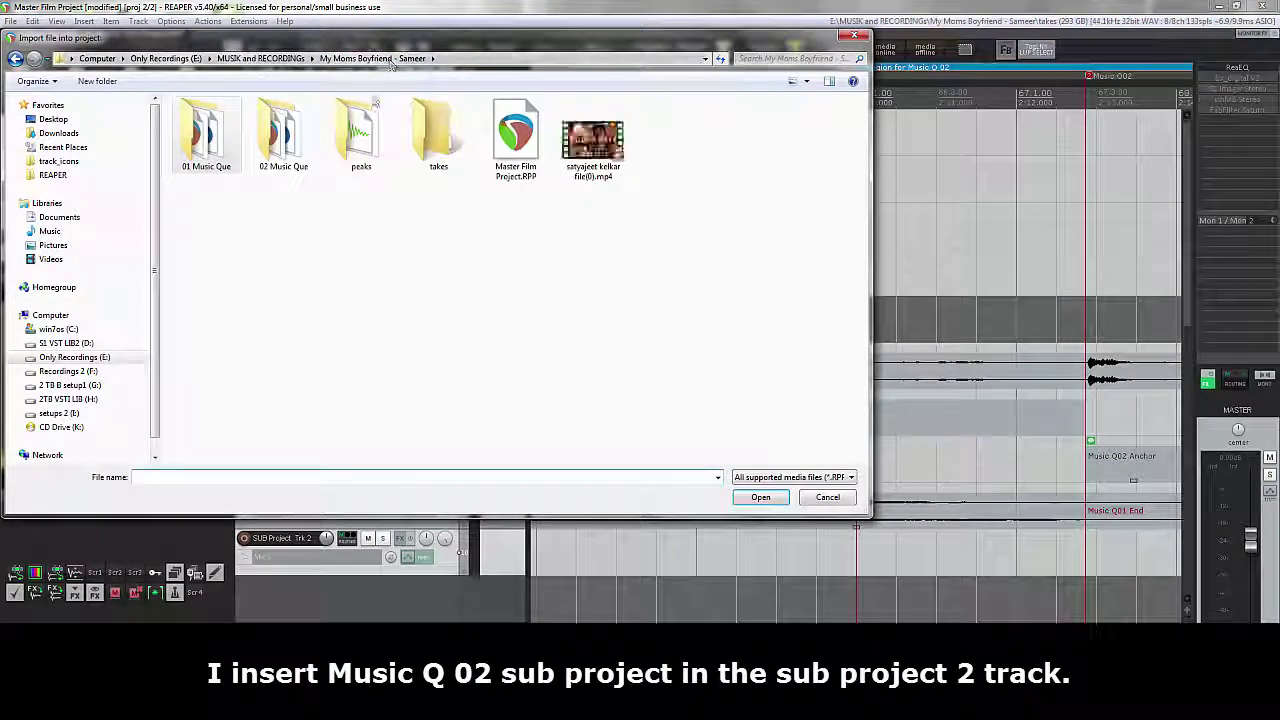
double_click(297, 153)
left_click(240, 133)
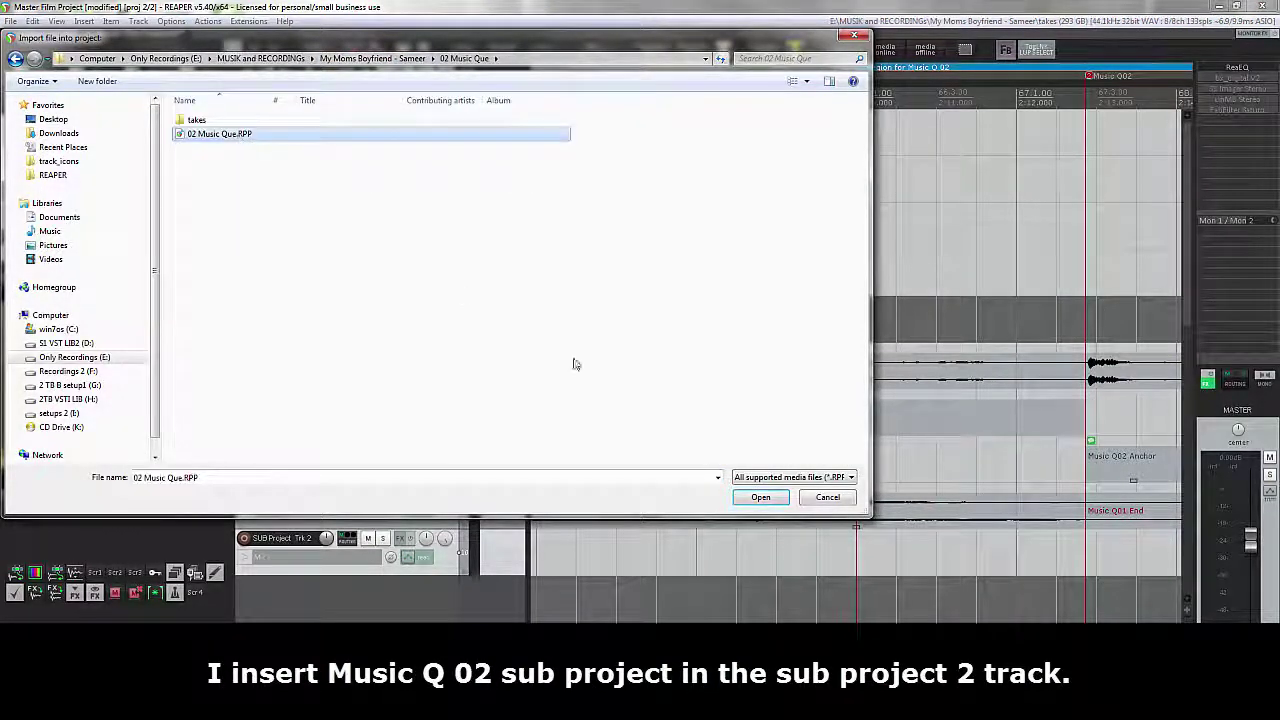
left_click(763, 500)
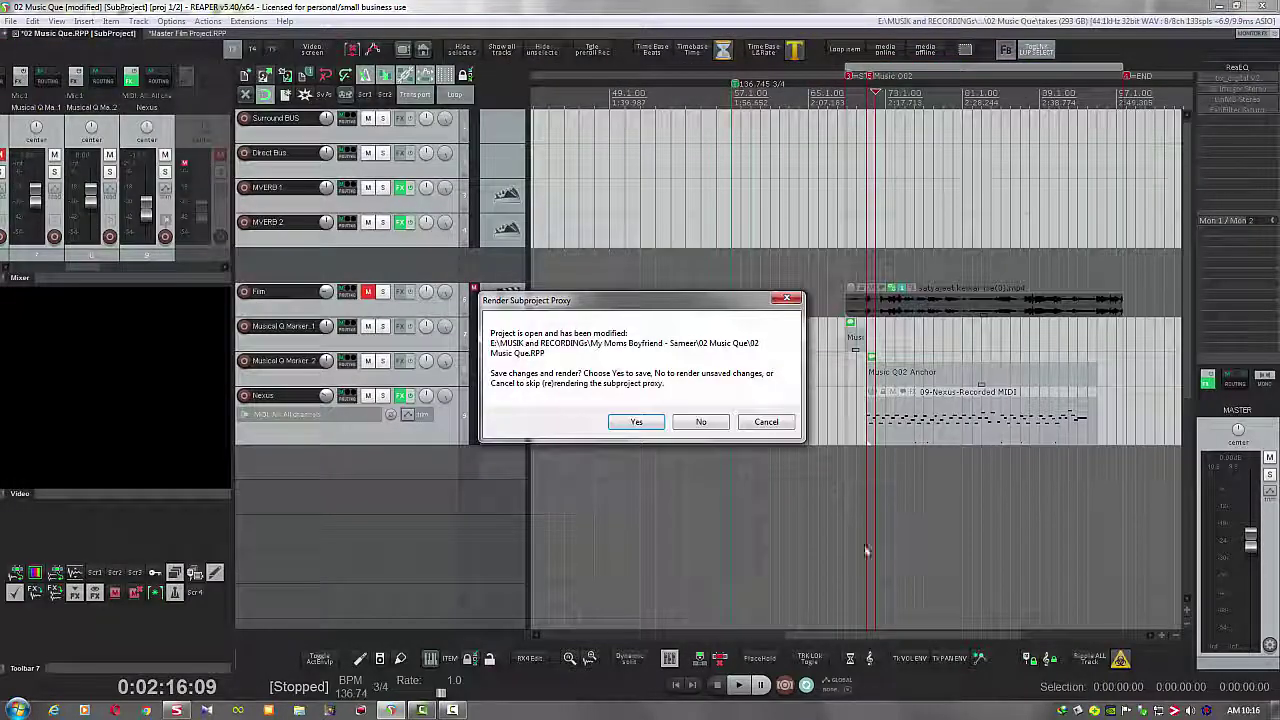
left_click(655, 429)
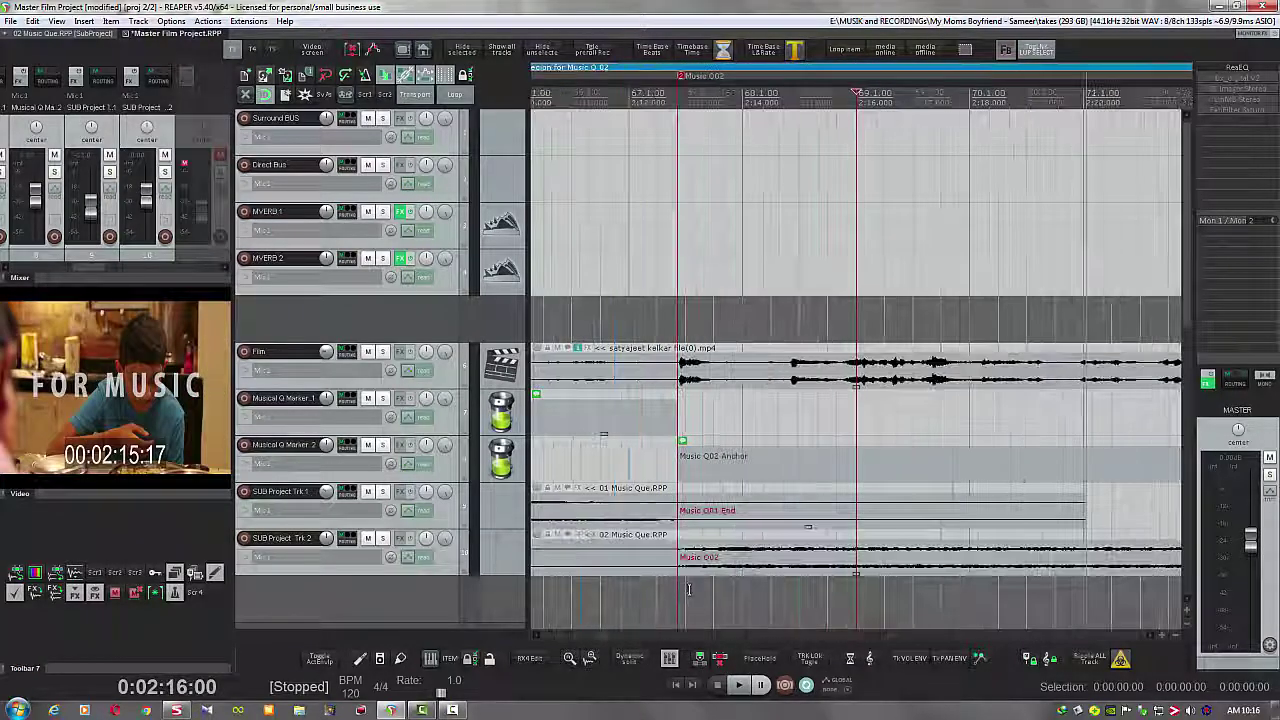
Examine how the inserted 02 Music Que item aligns with the Music Q02 marker and the start of its region.
scroll(508, 548, "down", 3)
scroll(508, 548, "down", 1)
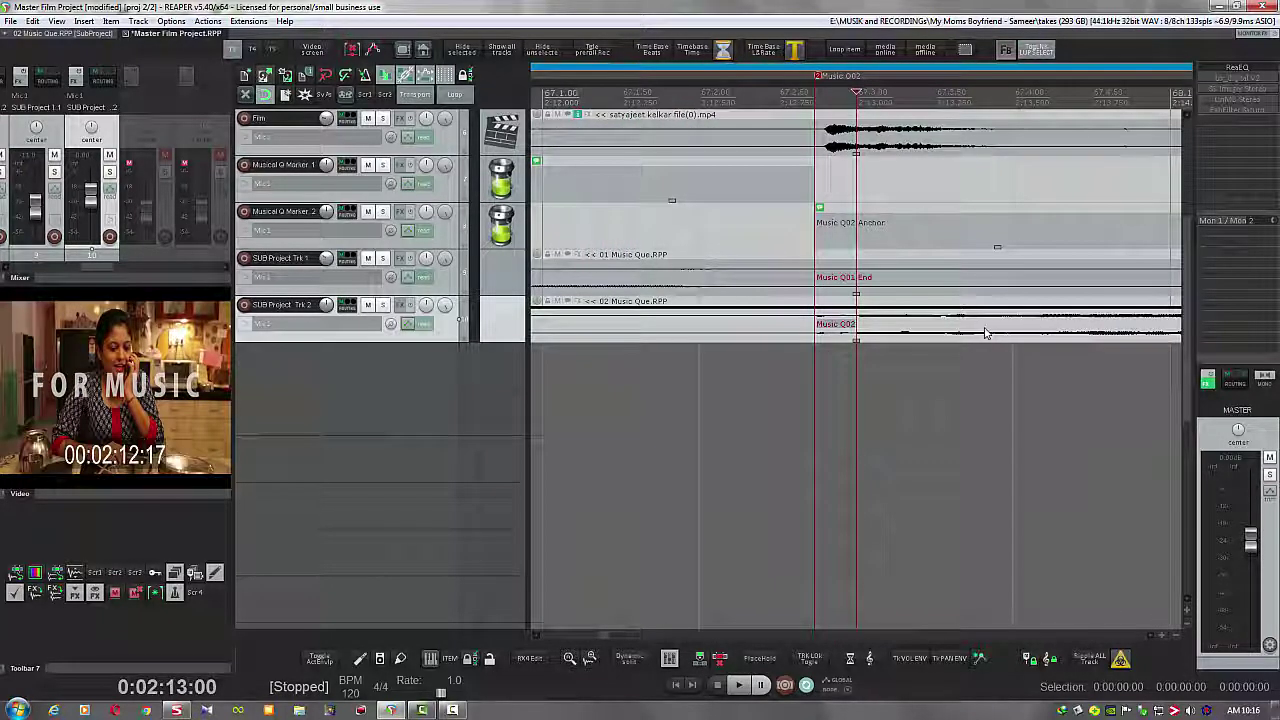
left_click(856, 334)
mouse_move(856, 334)
left_mouse_down()
mouse_move(953, 330)
mouse_move(801, 331)
left_mouse_up()
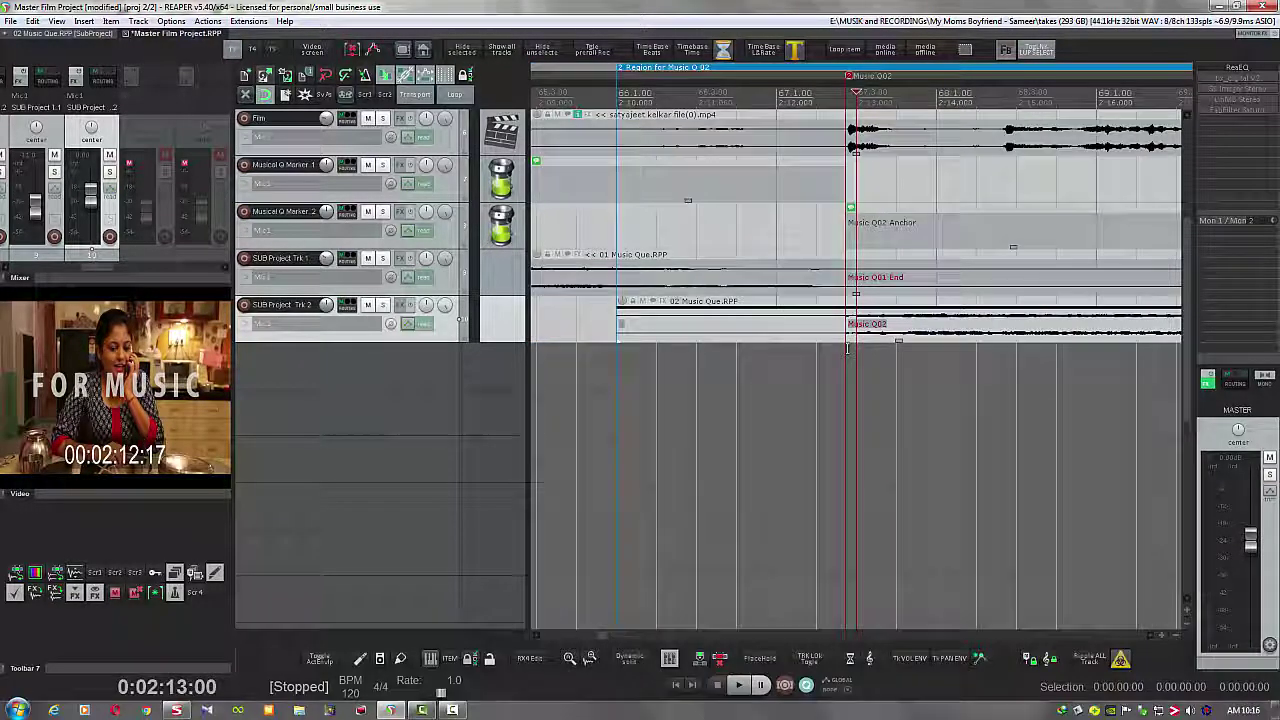
left_click(735, 348)
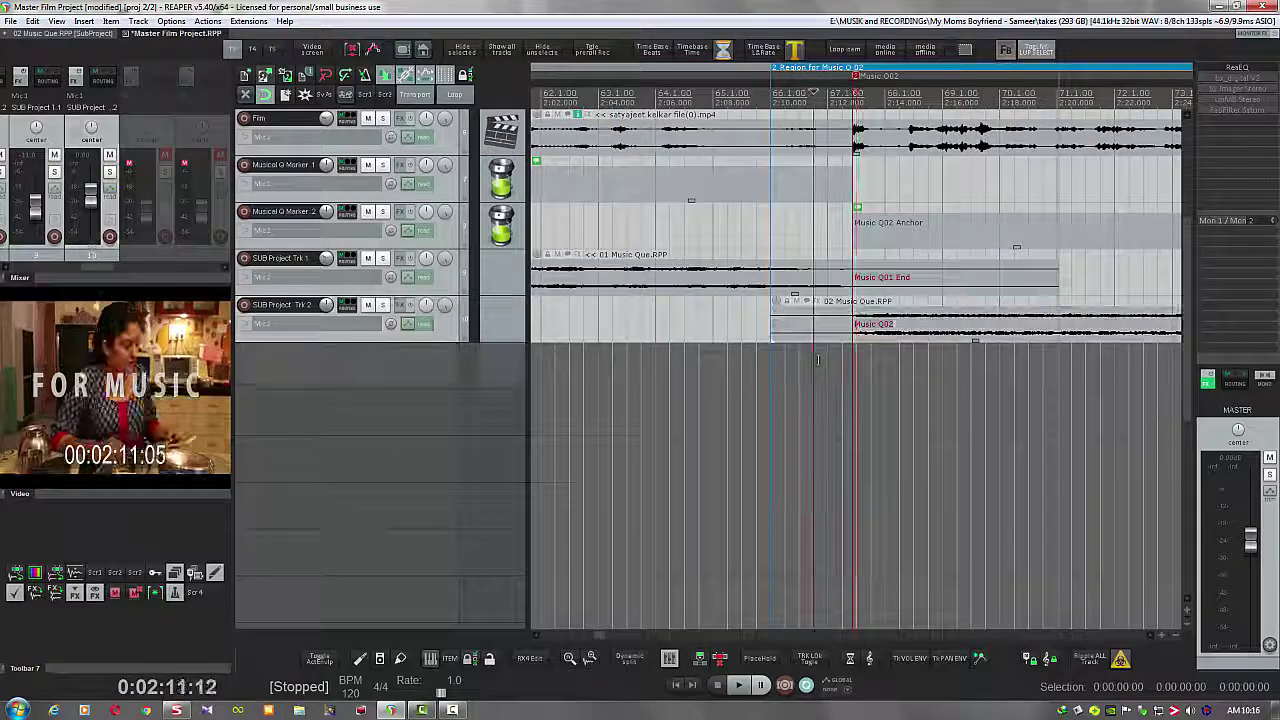
left_click(735, 348)
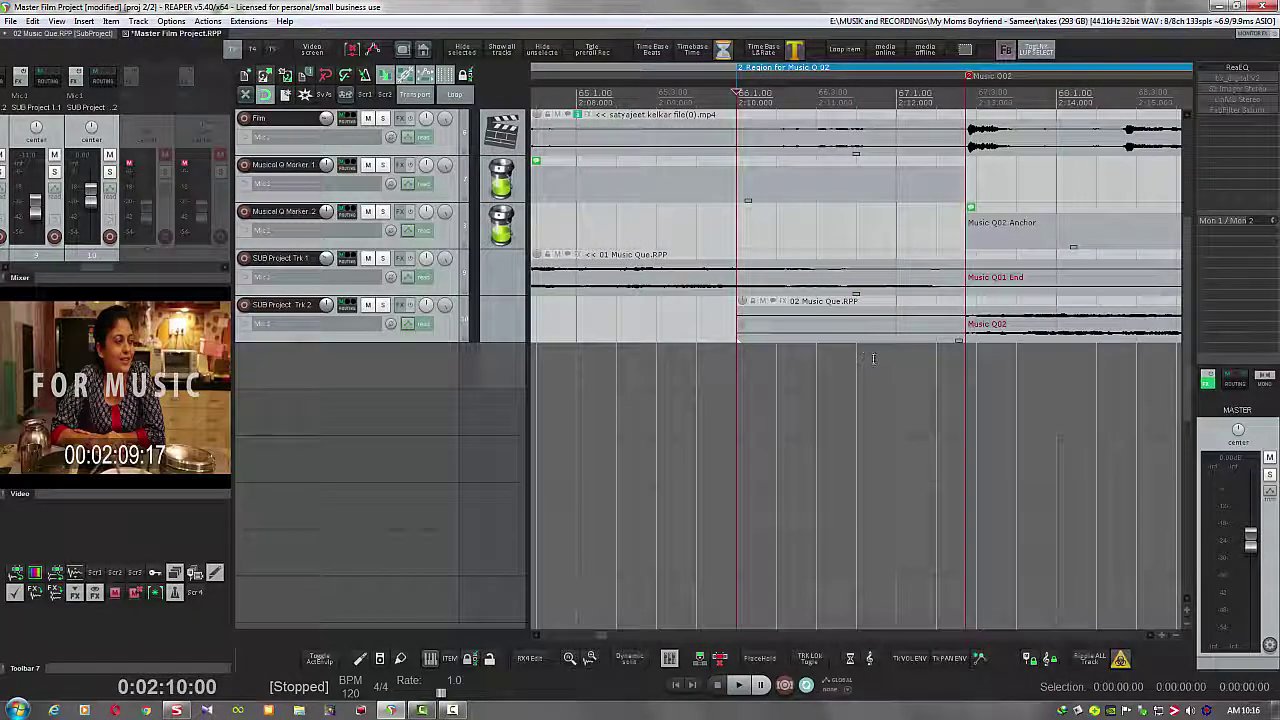
Play the film from just before the Music Q 02 region across the cue transition, and from about 2:40 past the M 02 End marker.
scroll(859, 363, "down", 2)
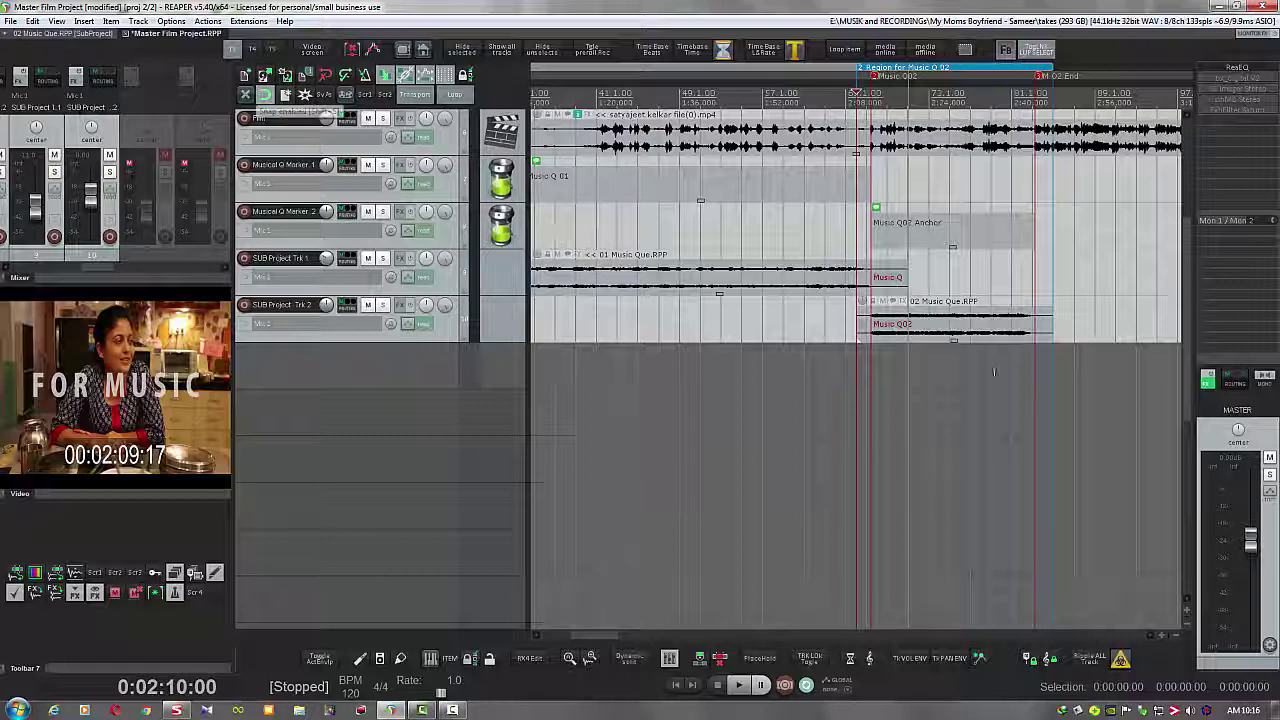
left_click(840, 348)
key("space")
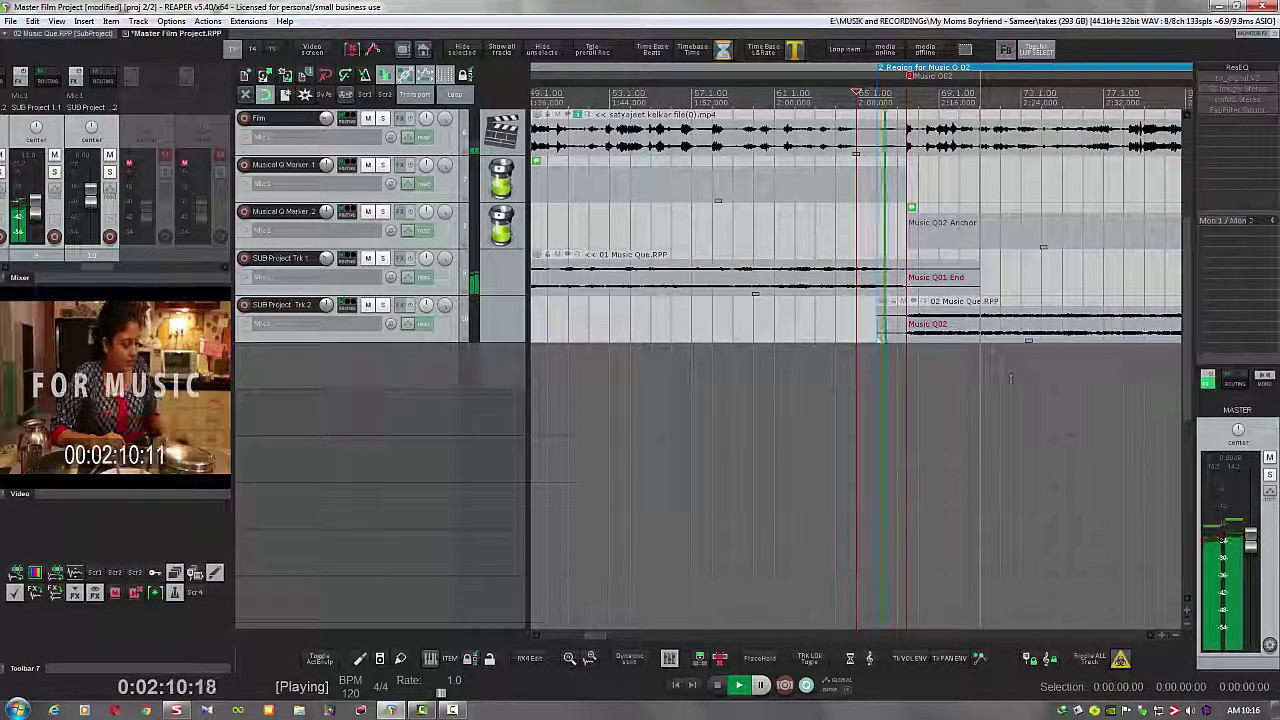
scroll(1007, 380, "down", 2)
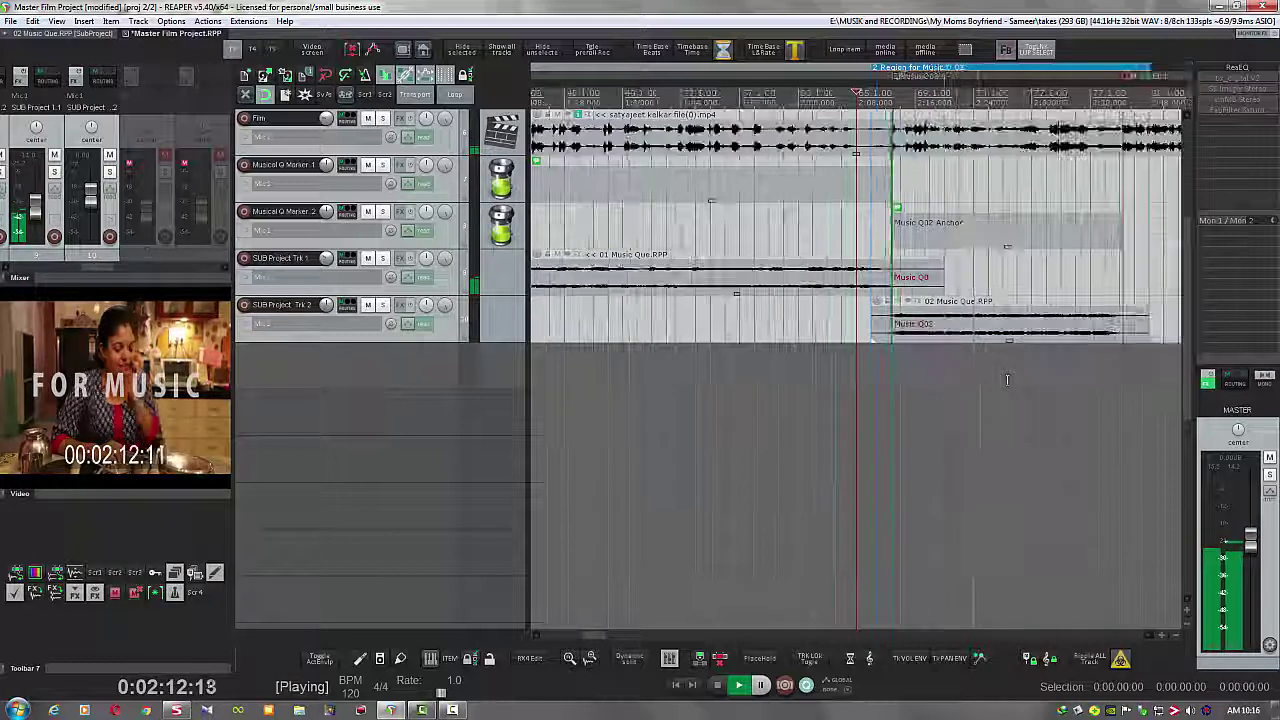
scroll(326, 305, "down", 3)
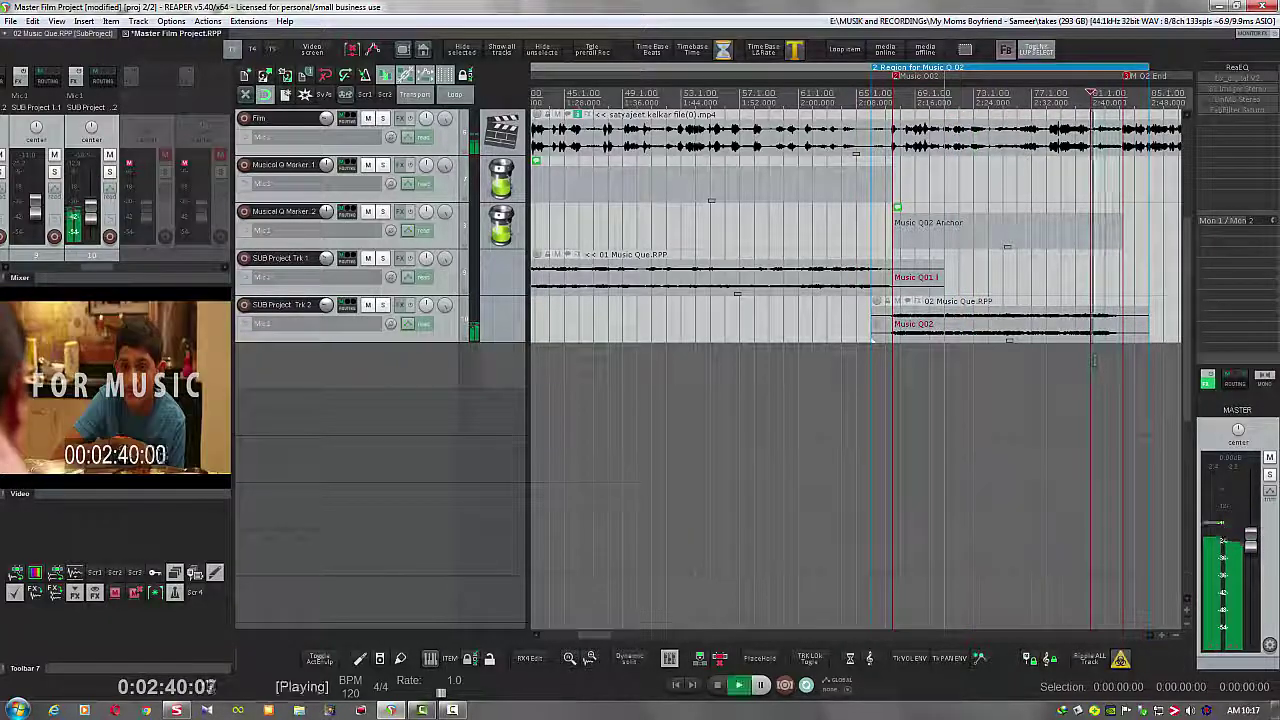
scroll(1093, 360, "up", 3)
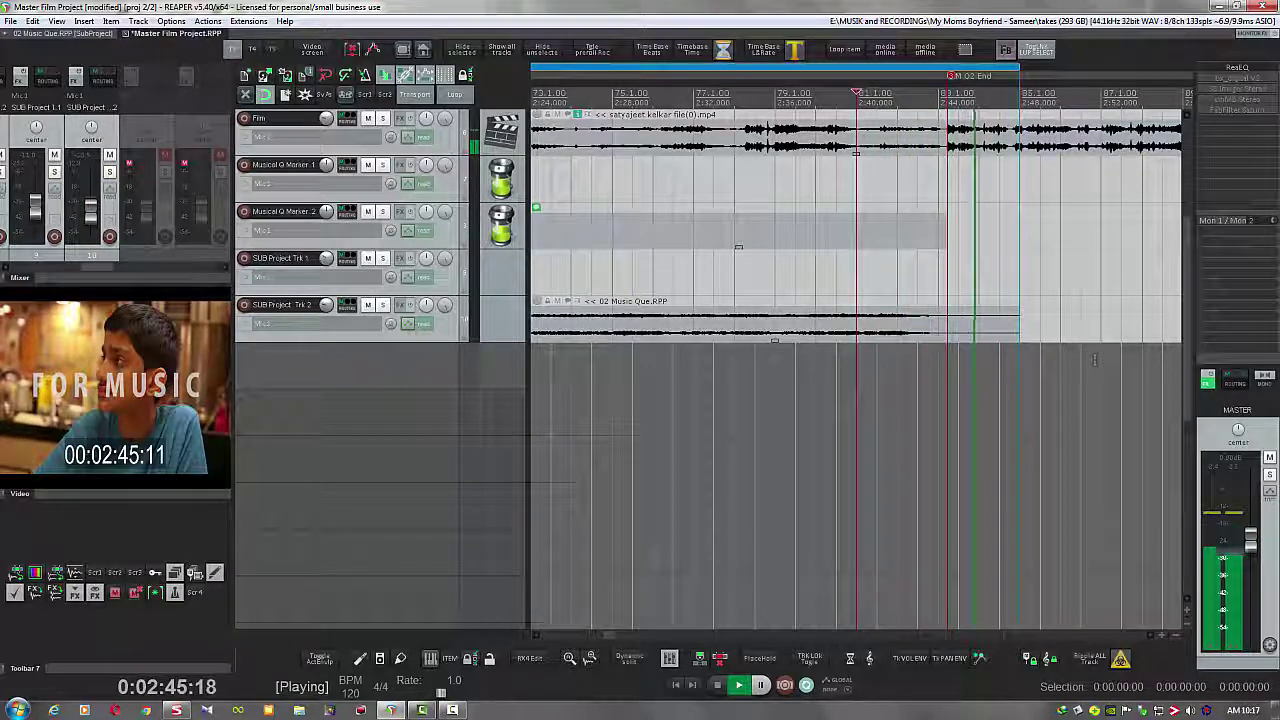
scroll(1094, 358, "down", 5)
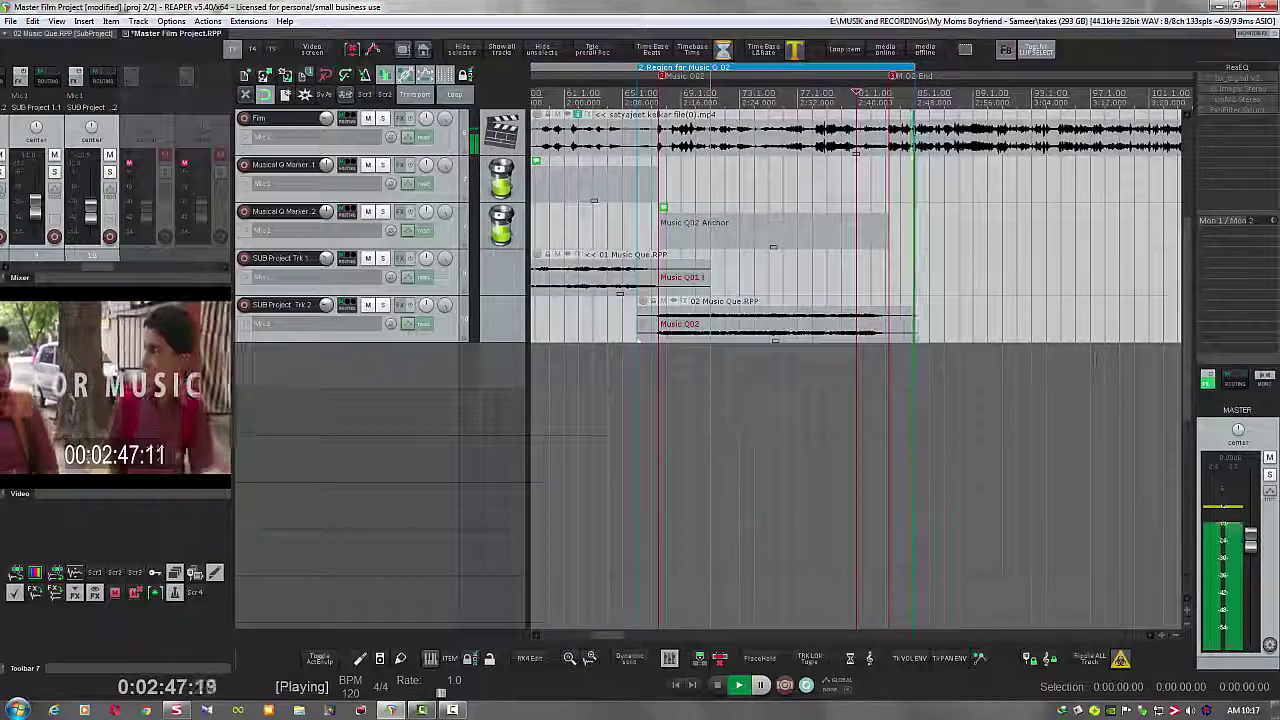